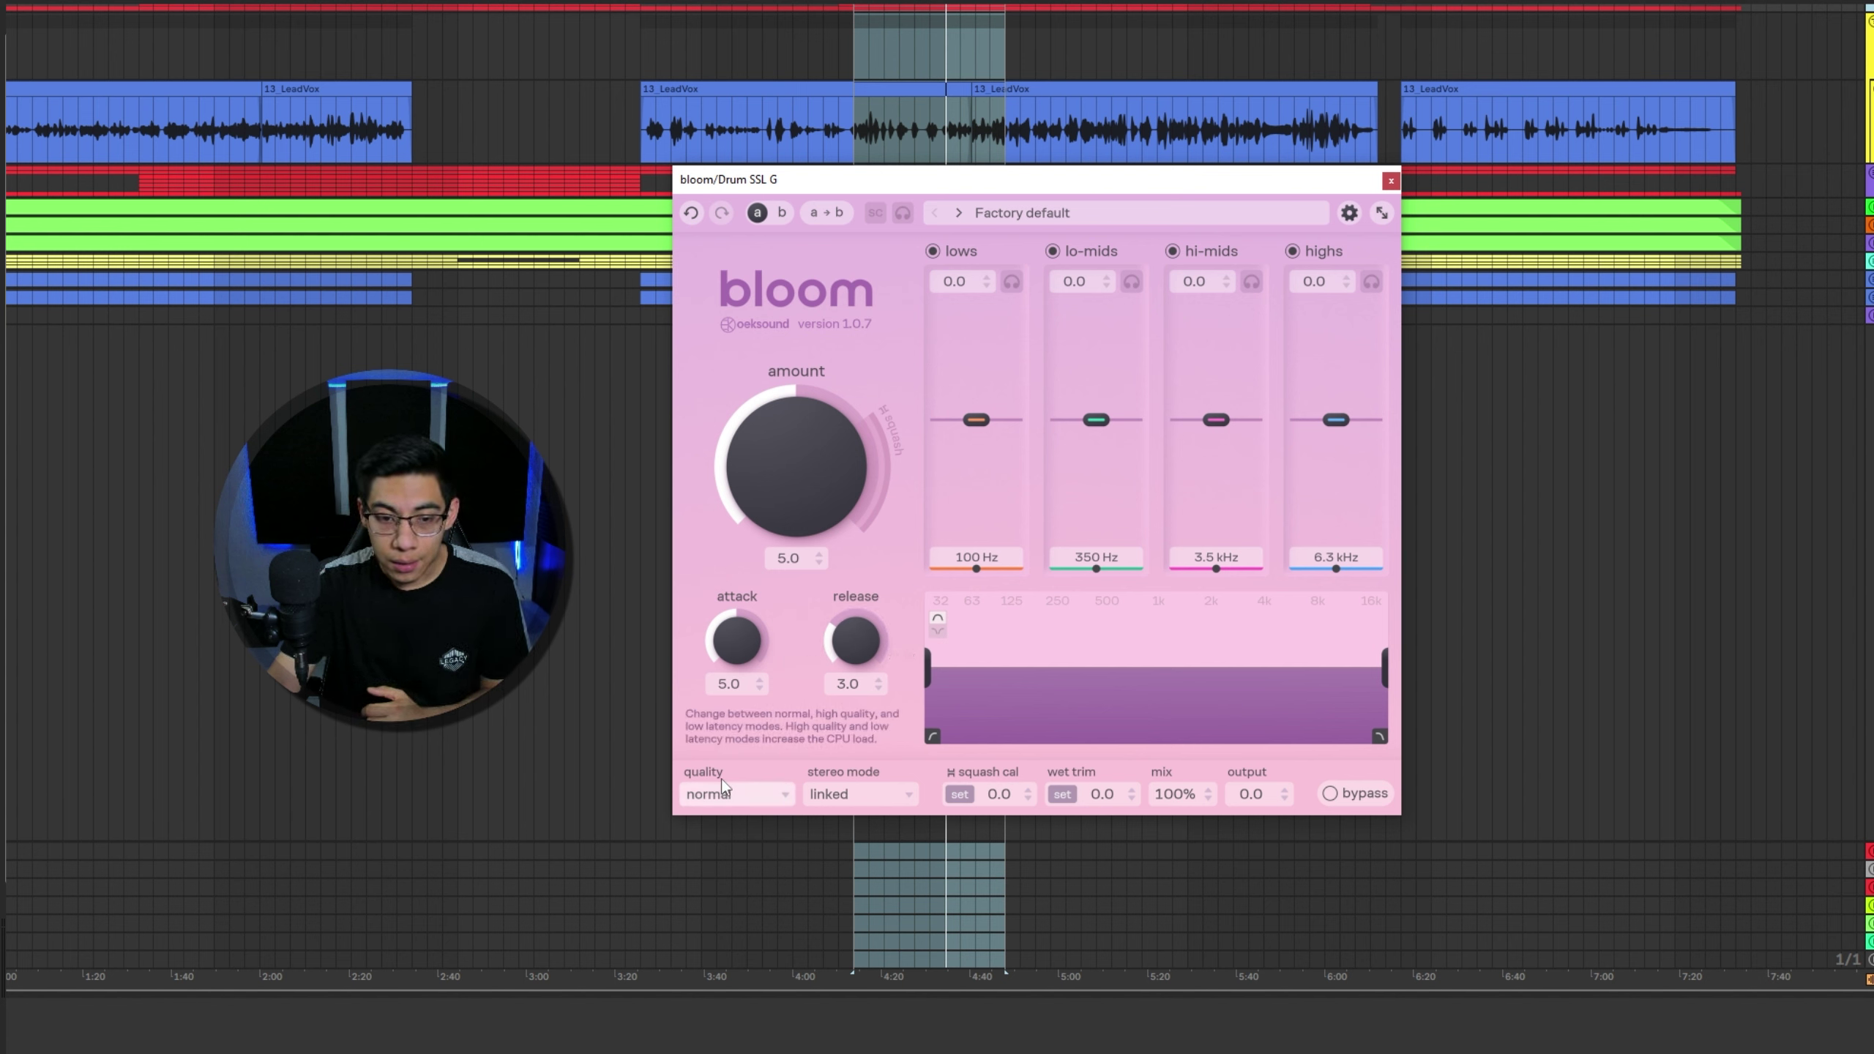
Step: Try the high and low latency quality modes, restore normal, and keep the stereo mode on linked
click(741, 794)
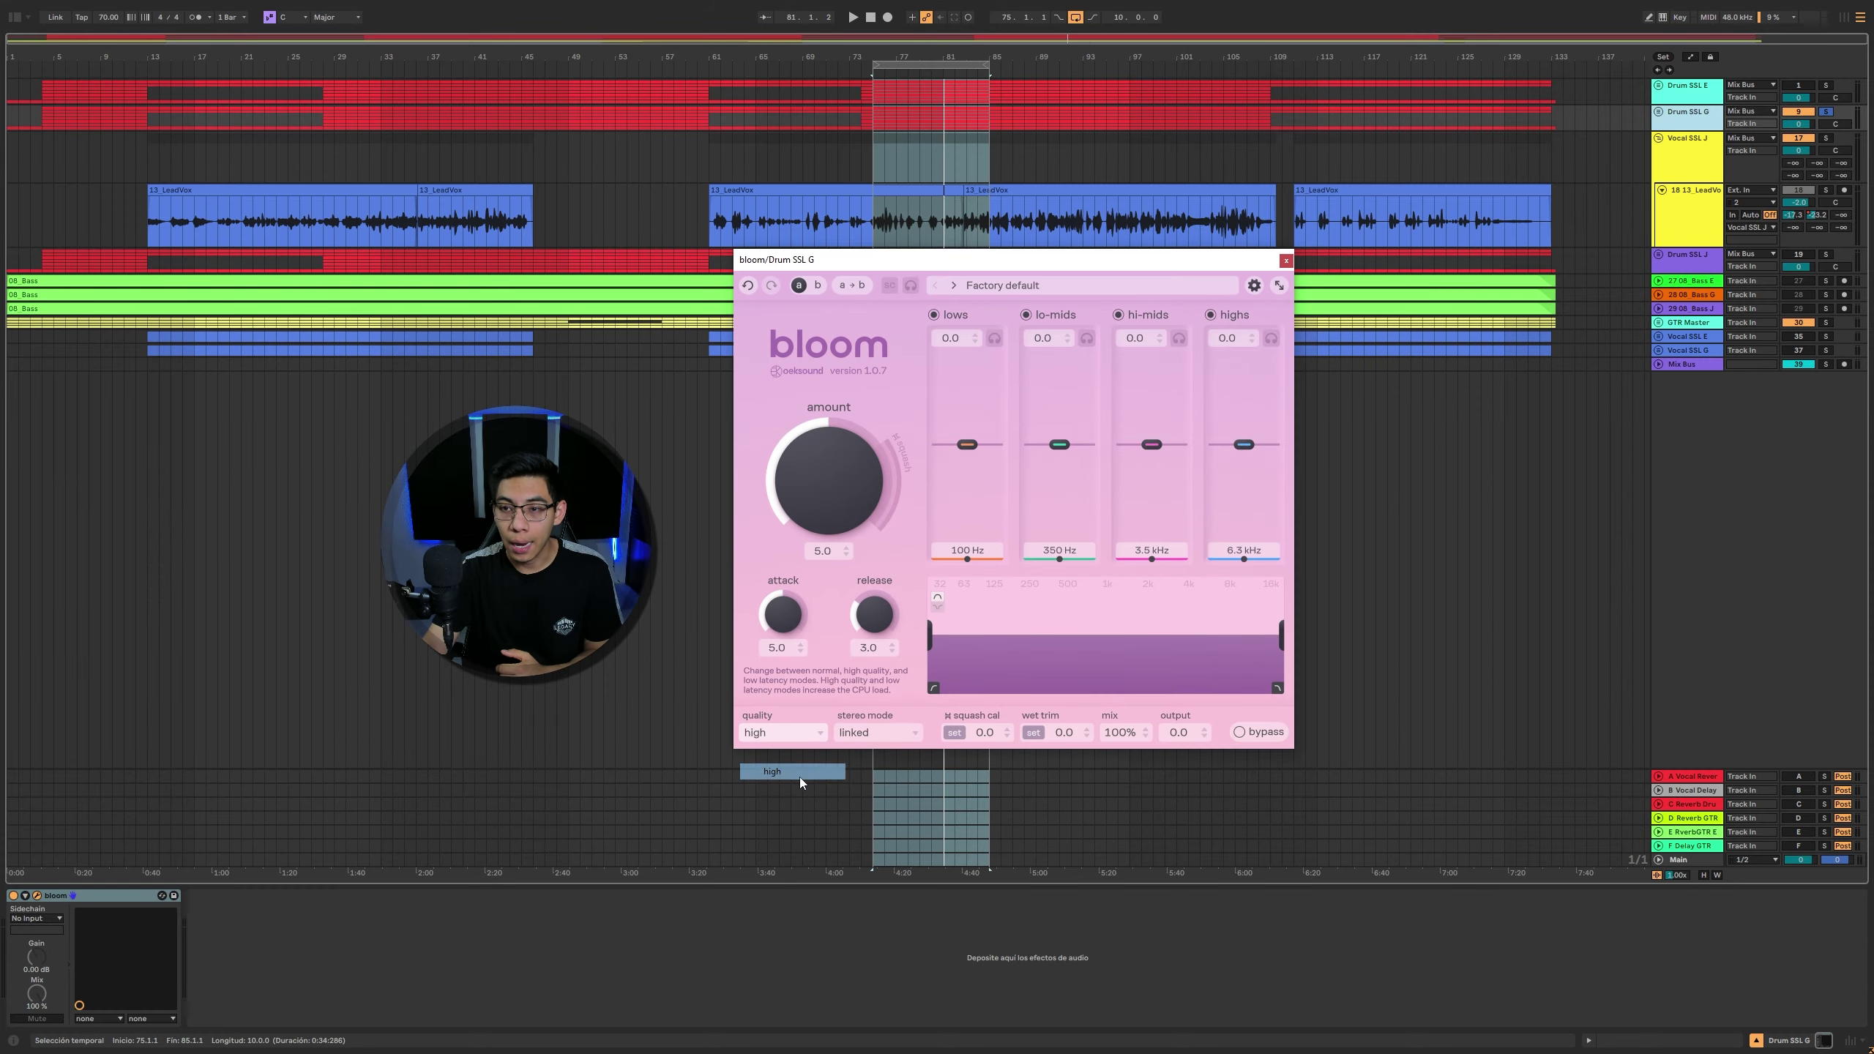
click(756, 850)
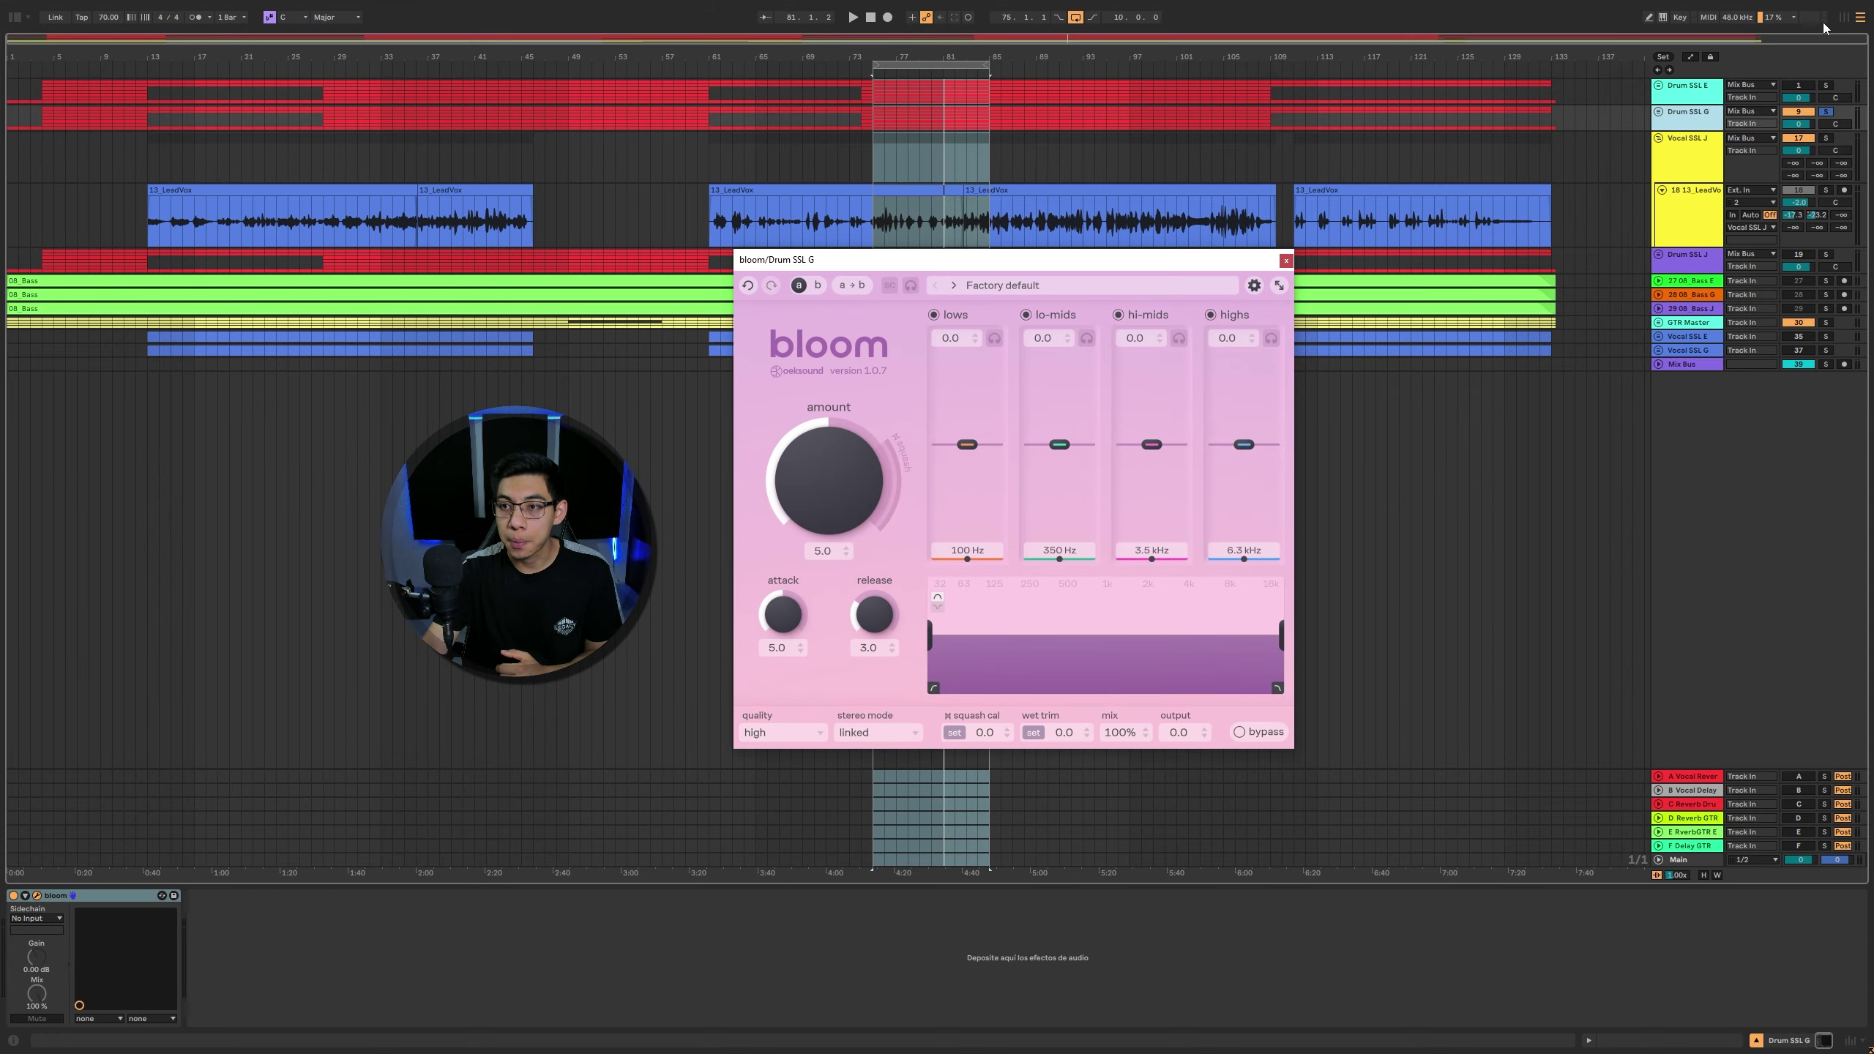
click(771, 733)
click(779, 793)
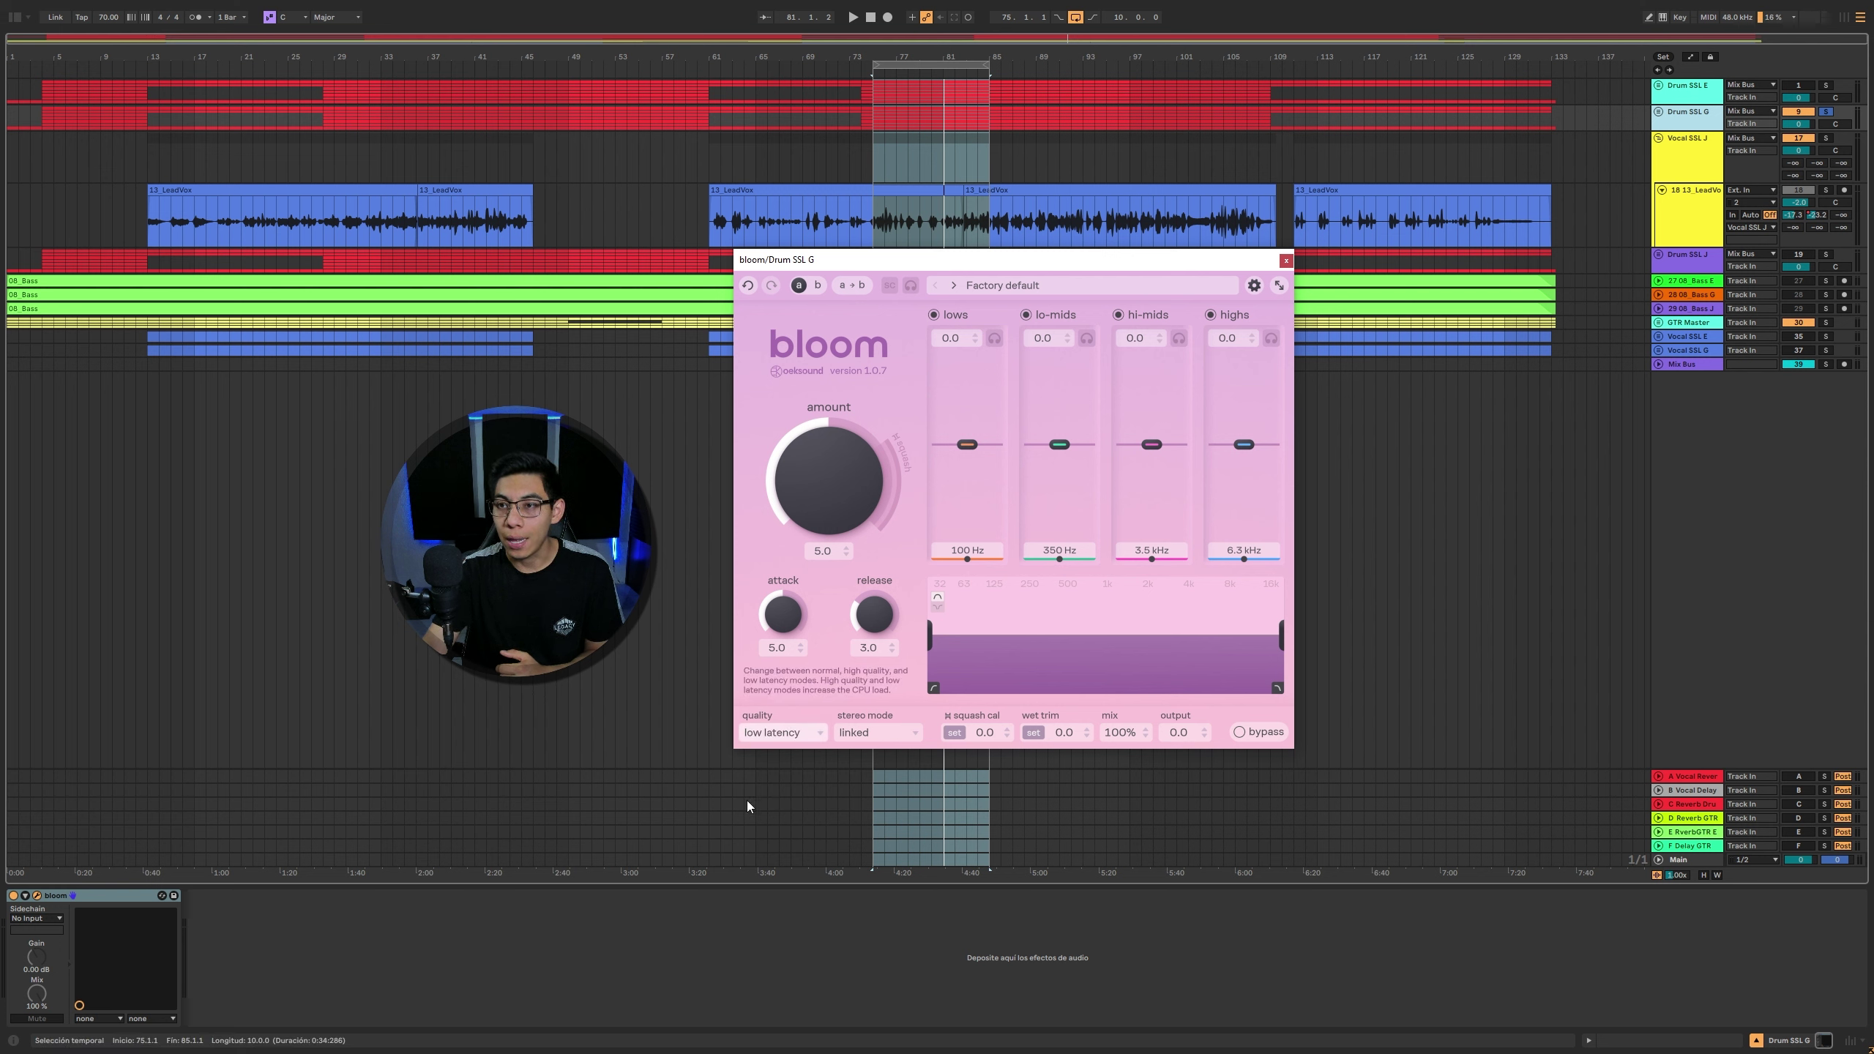
click(768, 741)
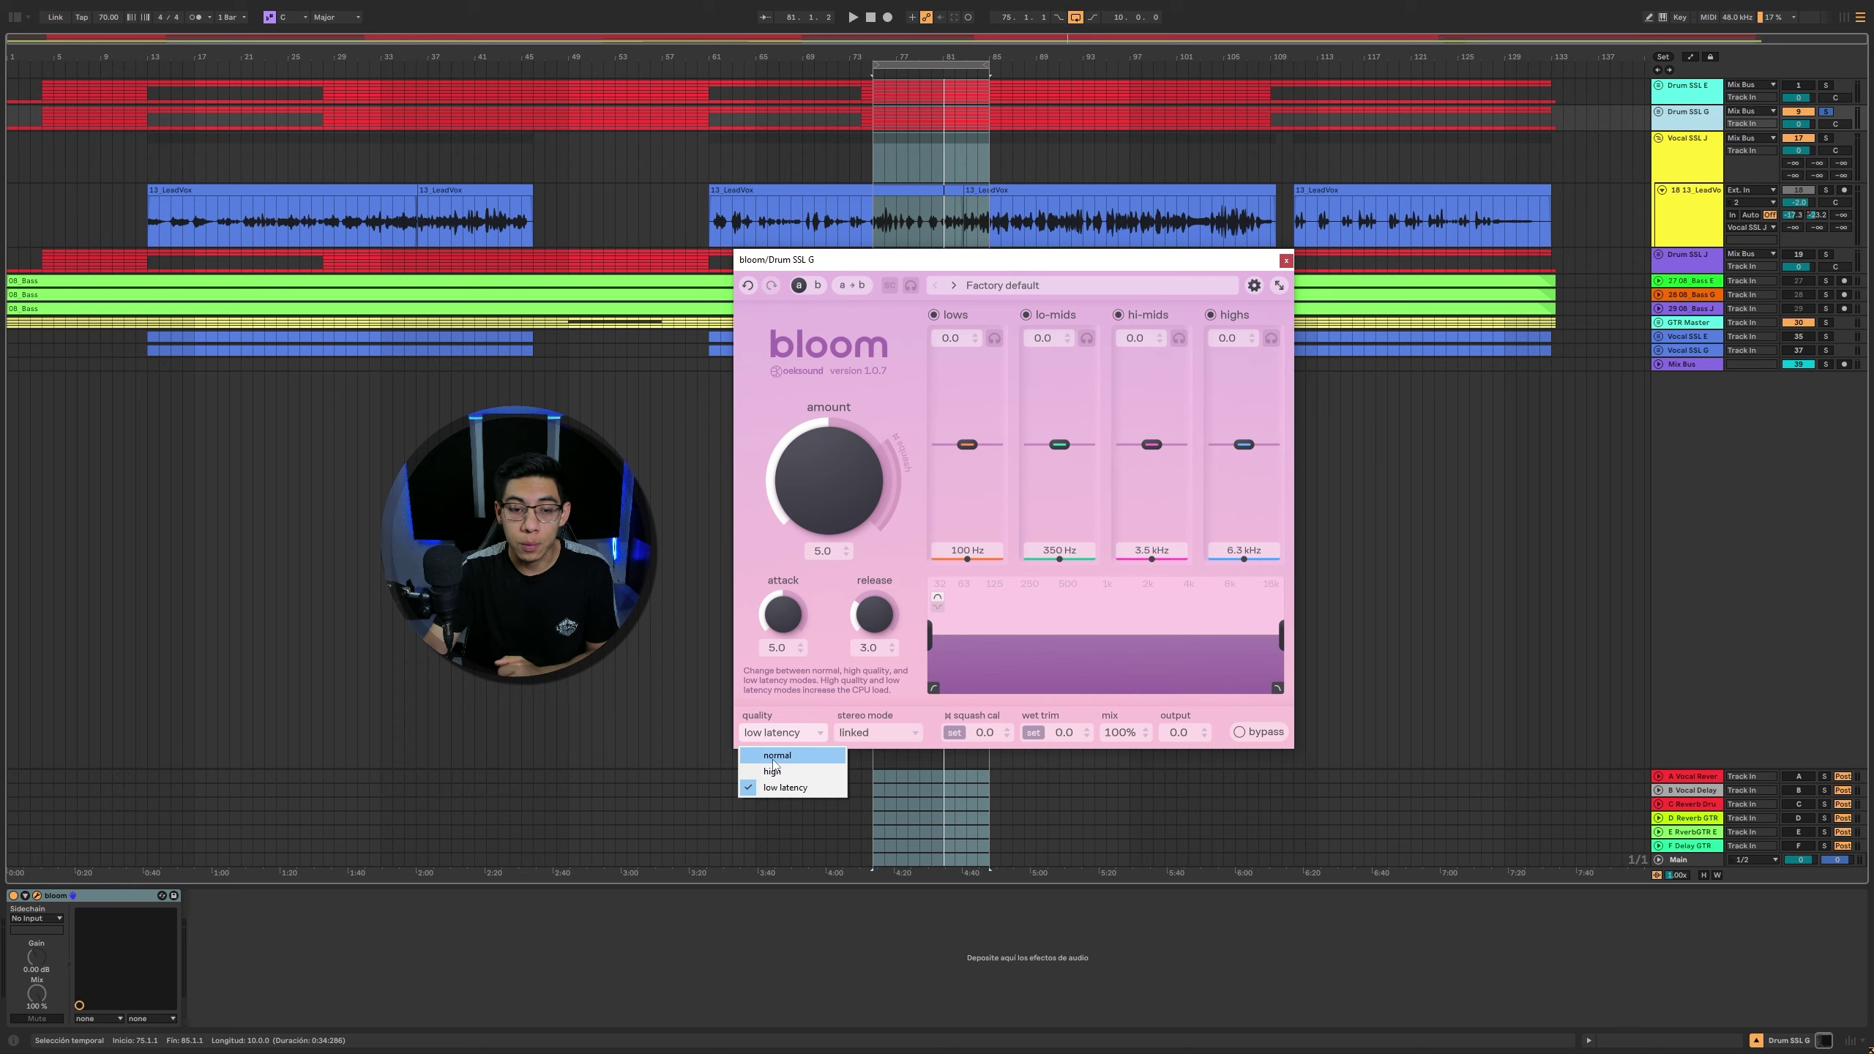
click(773, 758)
click(867, 745)
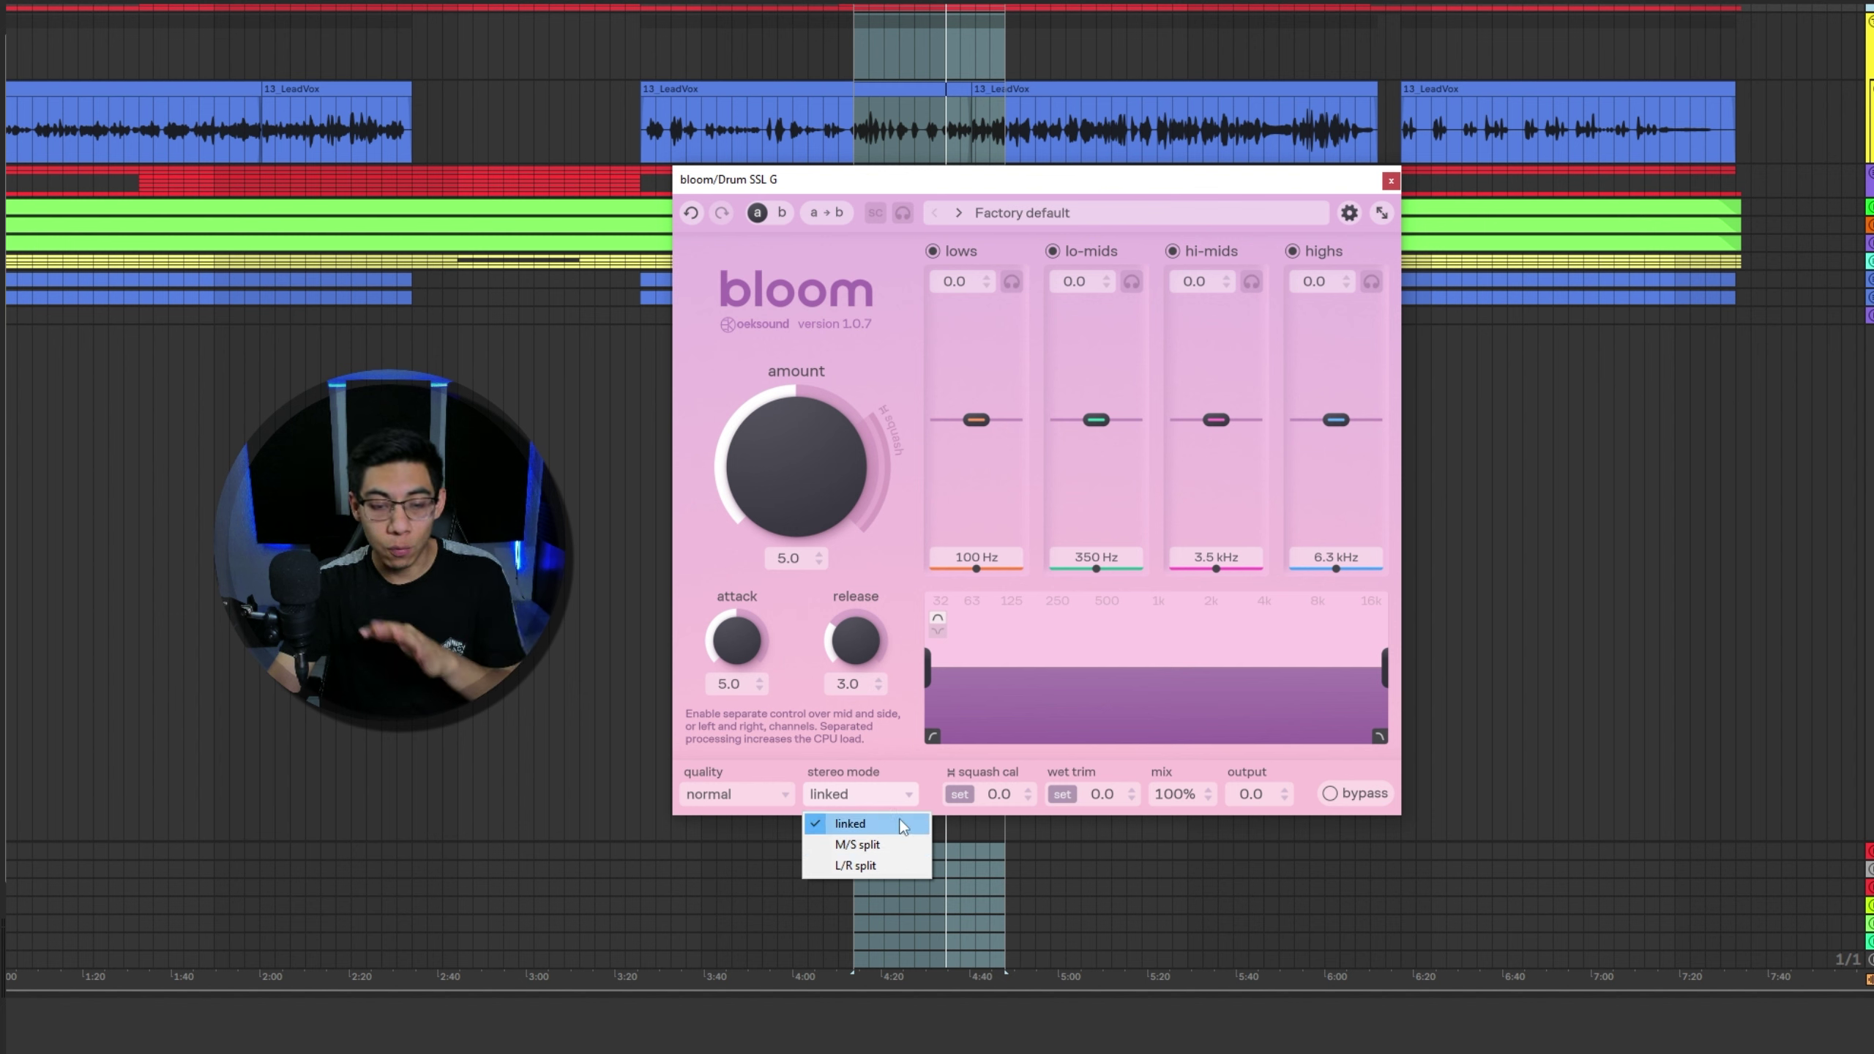
click(886, 732)
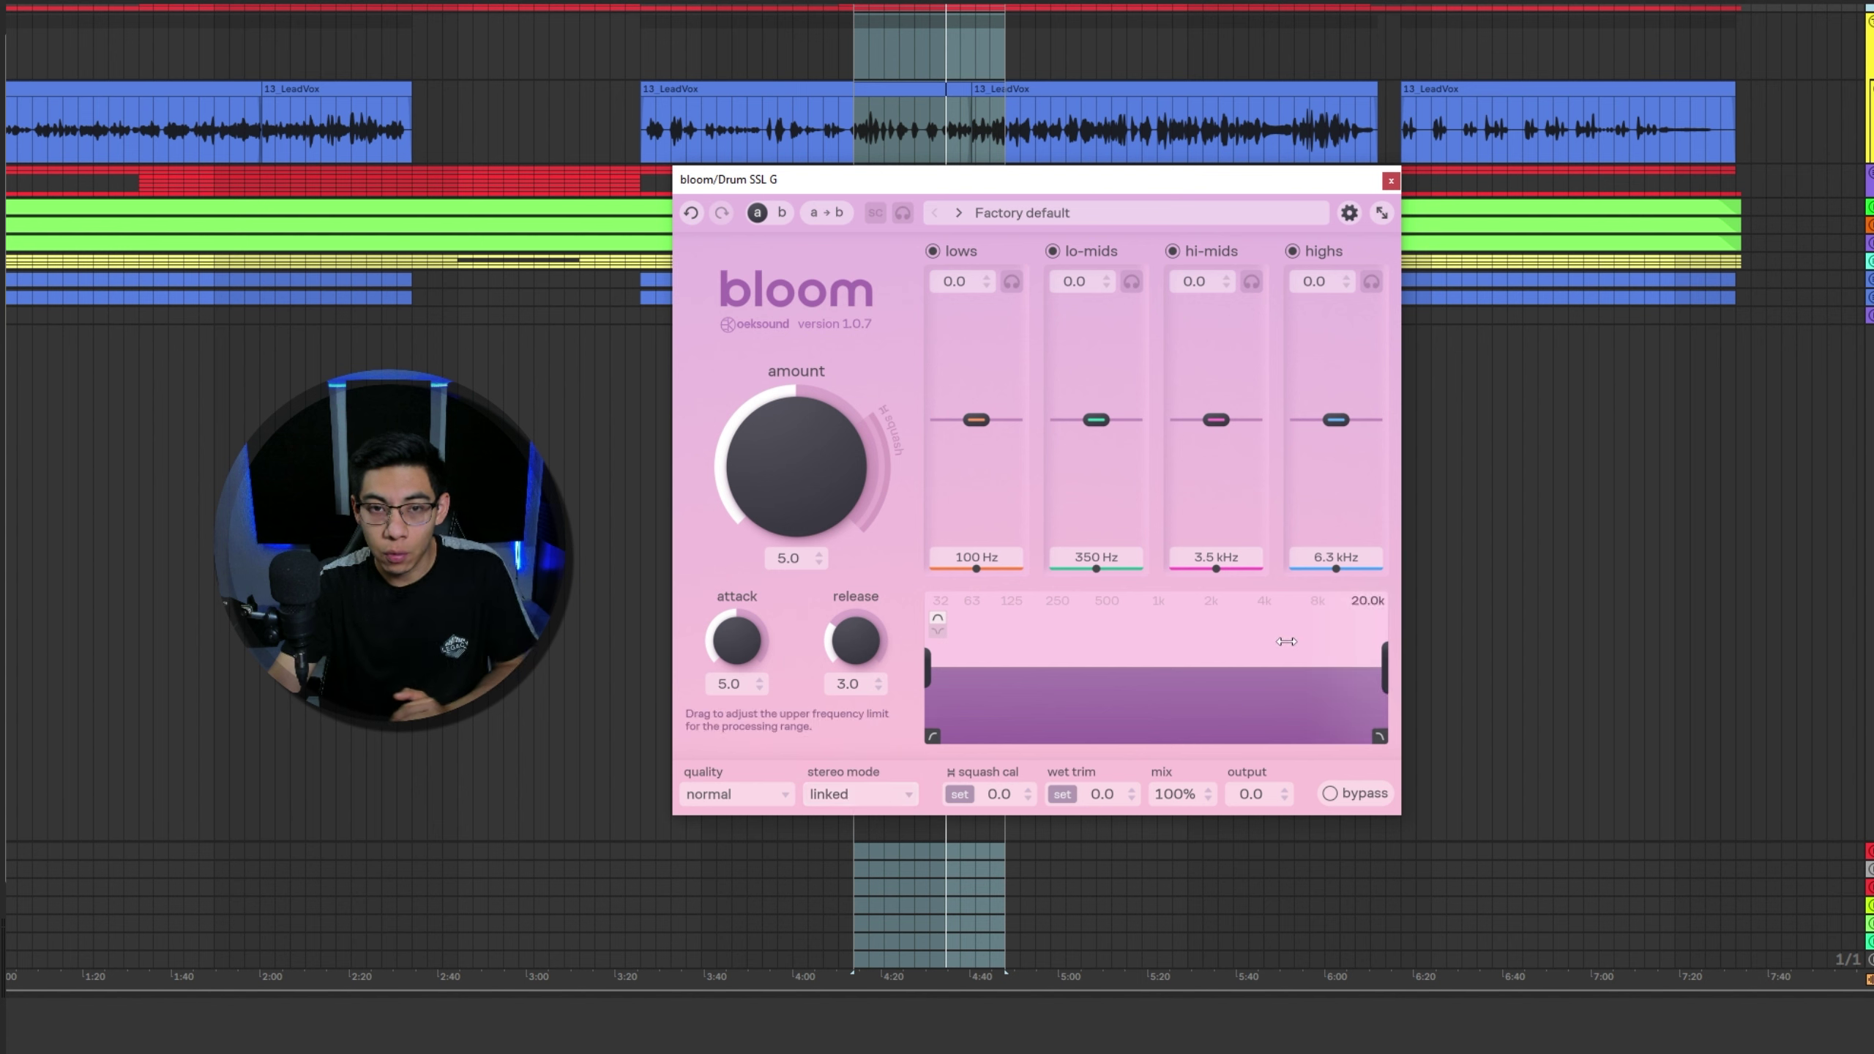
Step: Play the loop briefly, try raising the overall processing amount to 6.4, and reset it to 5.0
key(space)
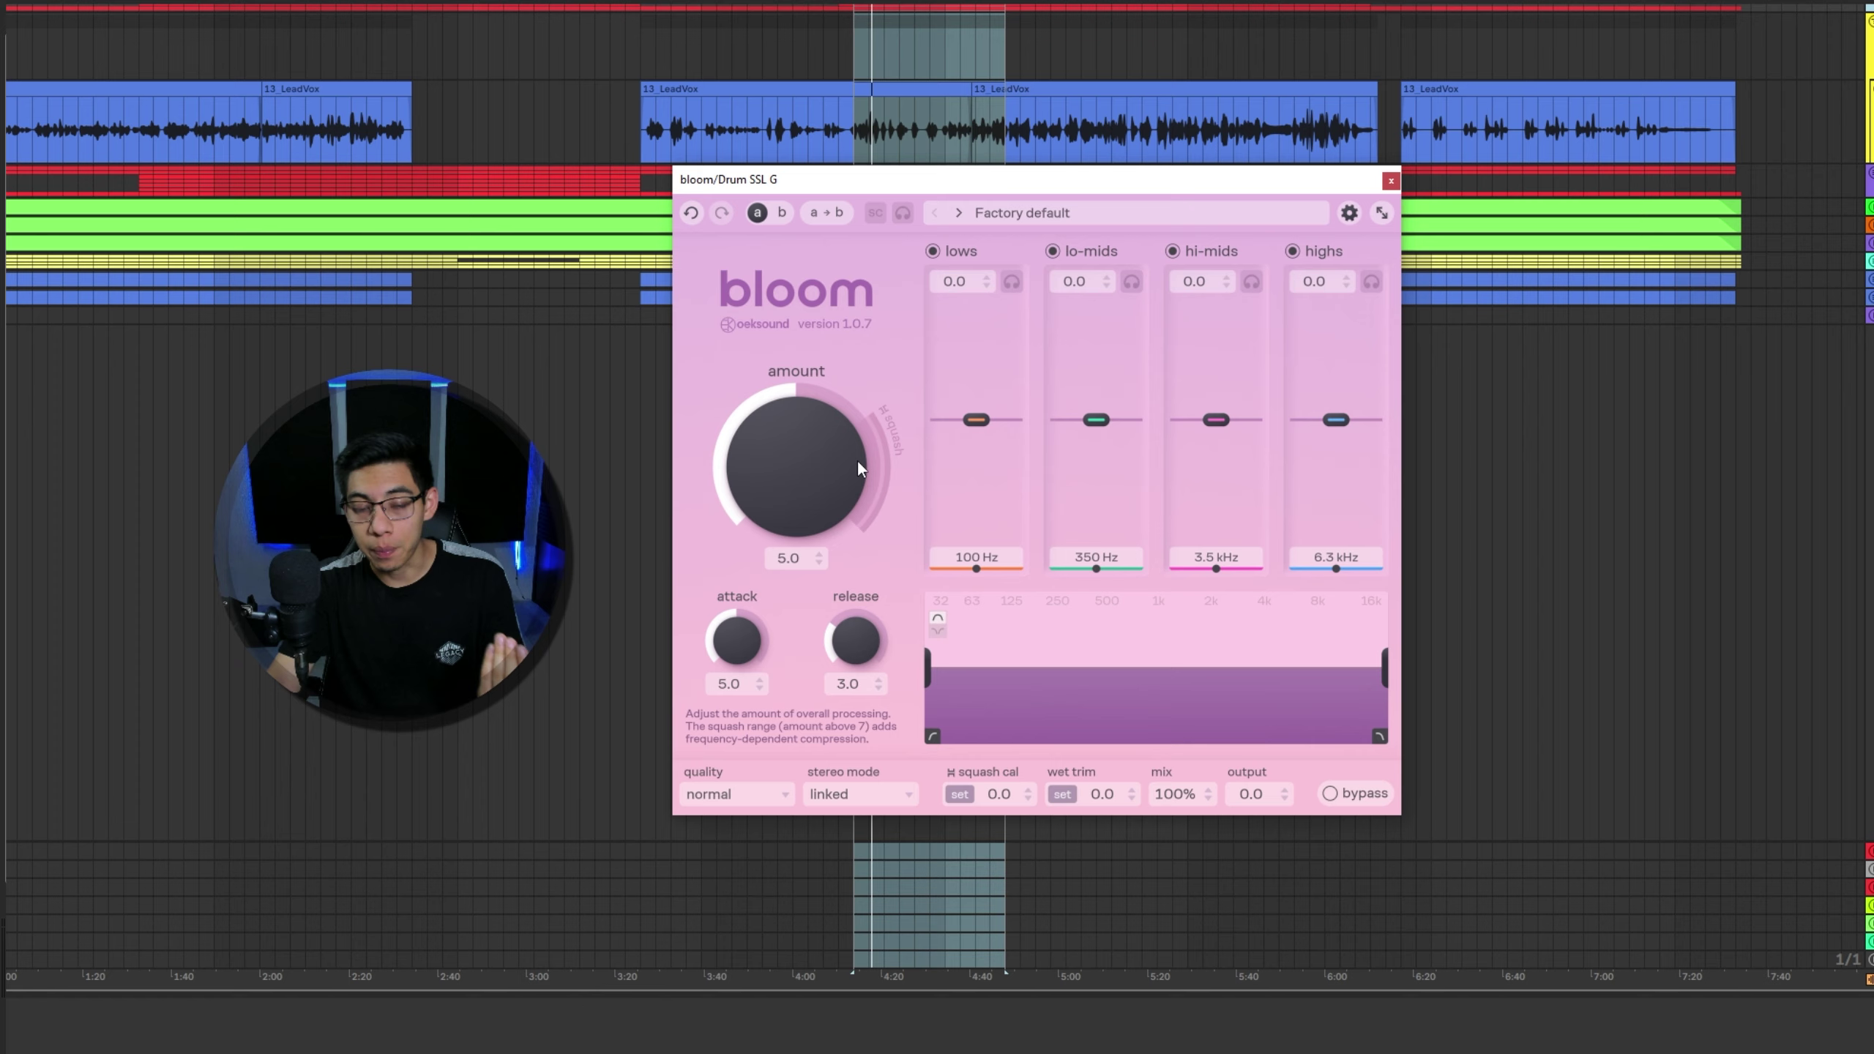
drag(839, 463, 882, 389)
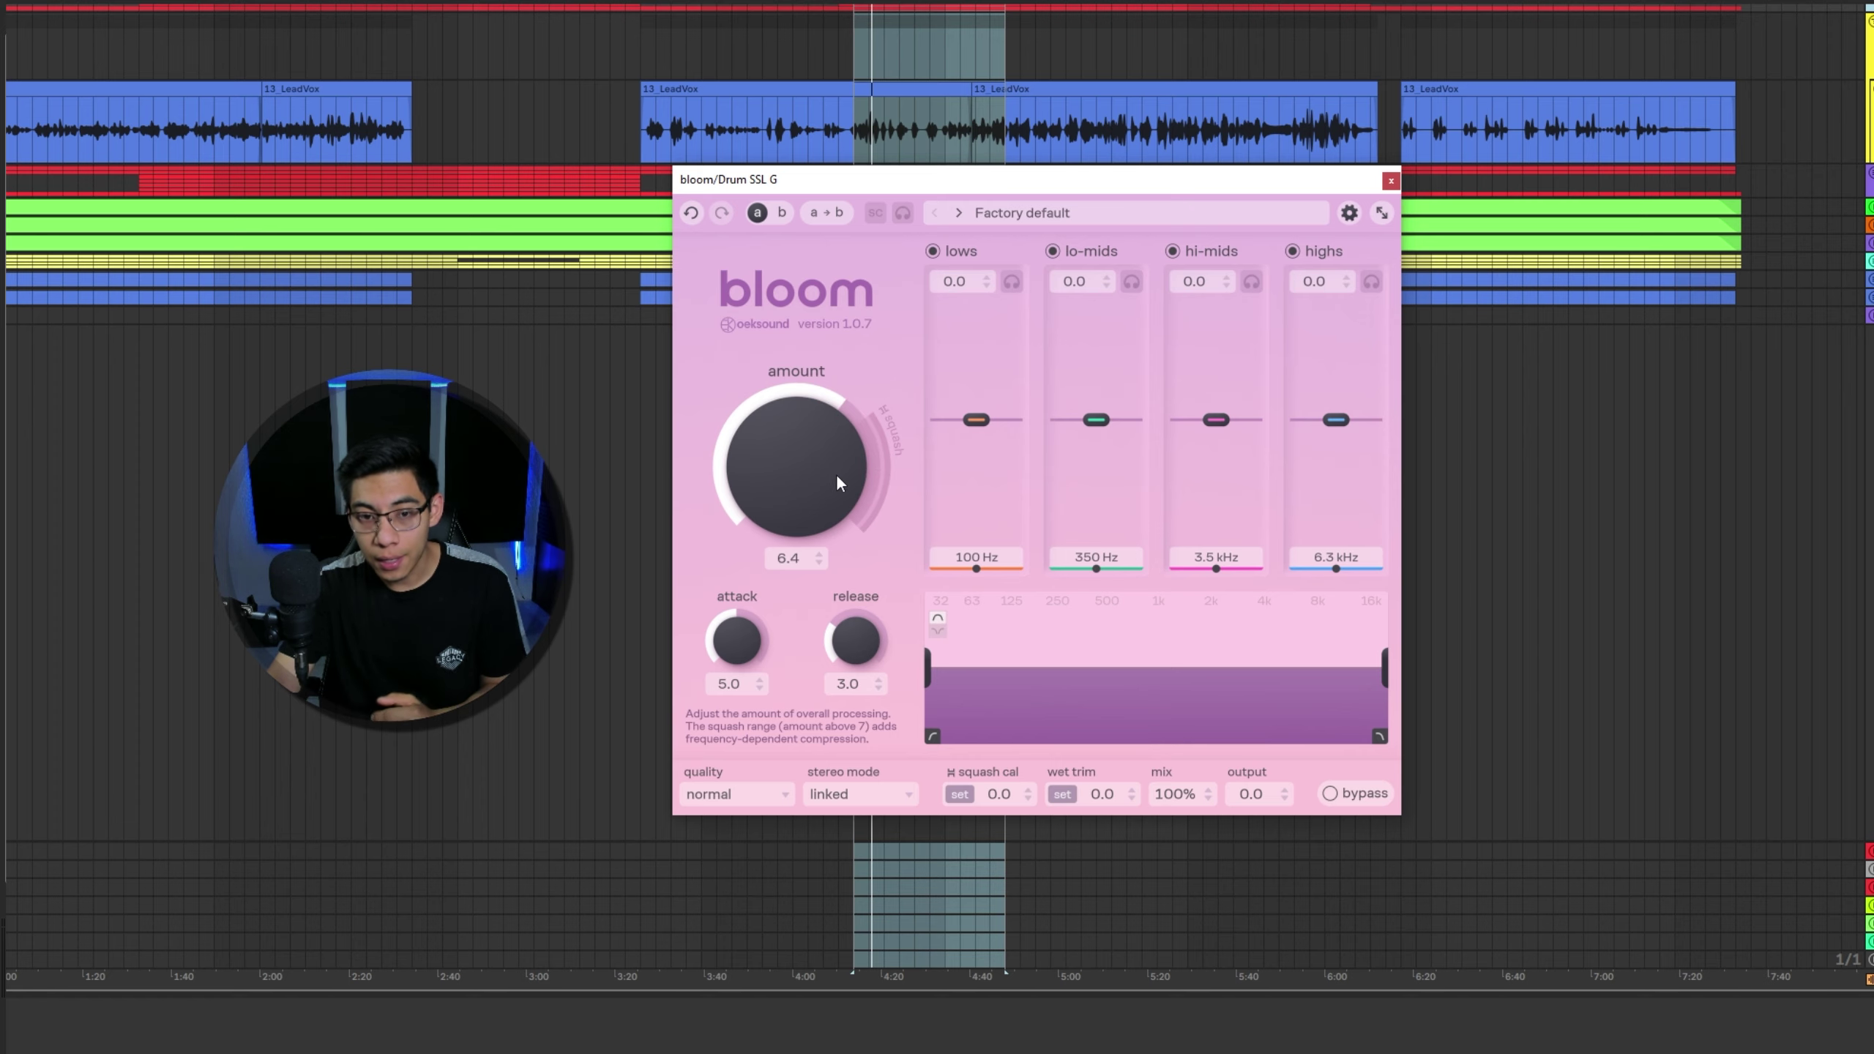
double_click(805, 505)
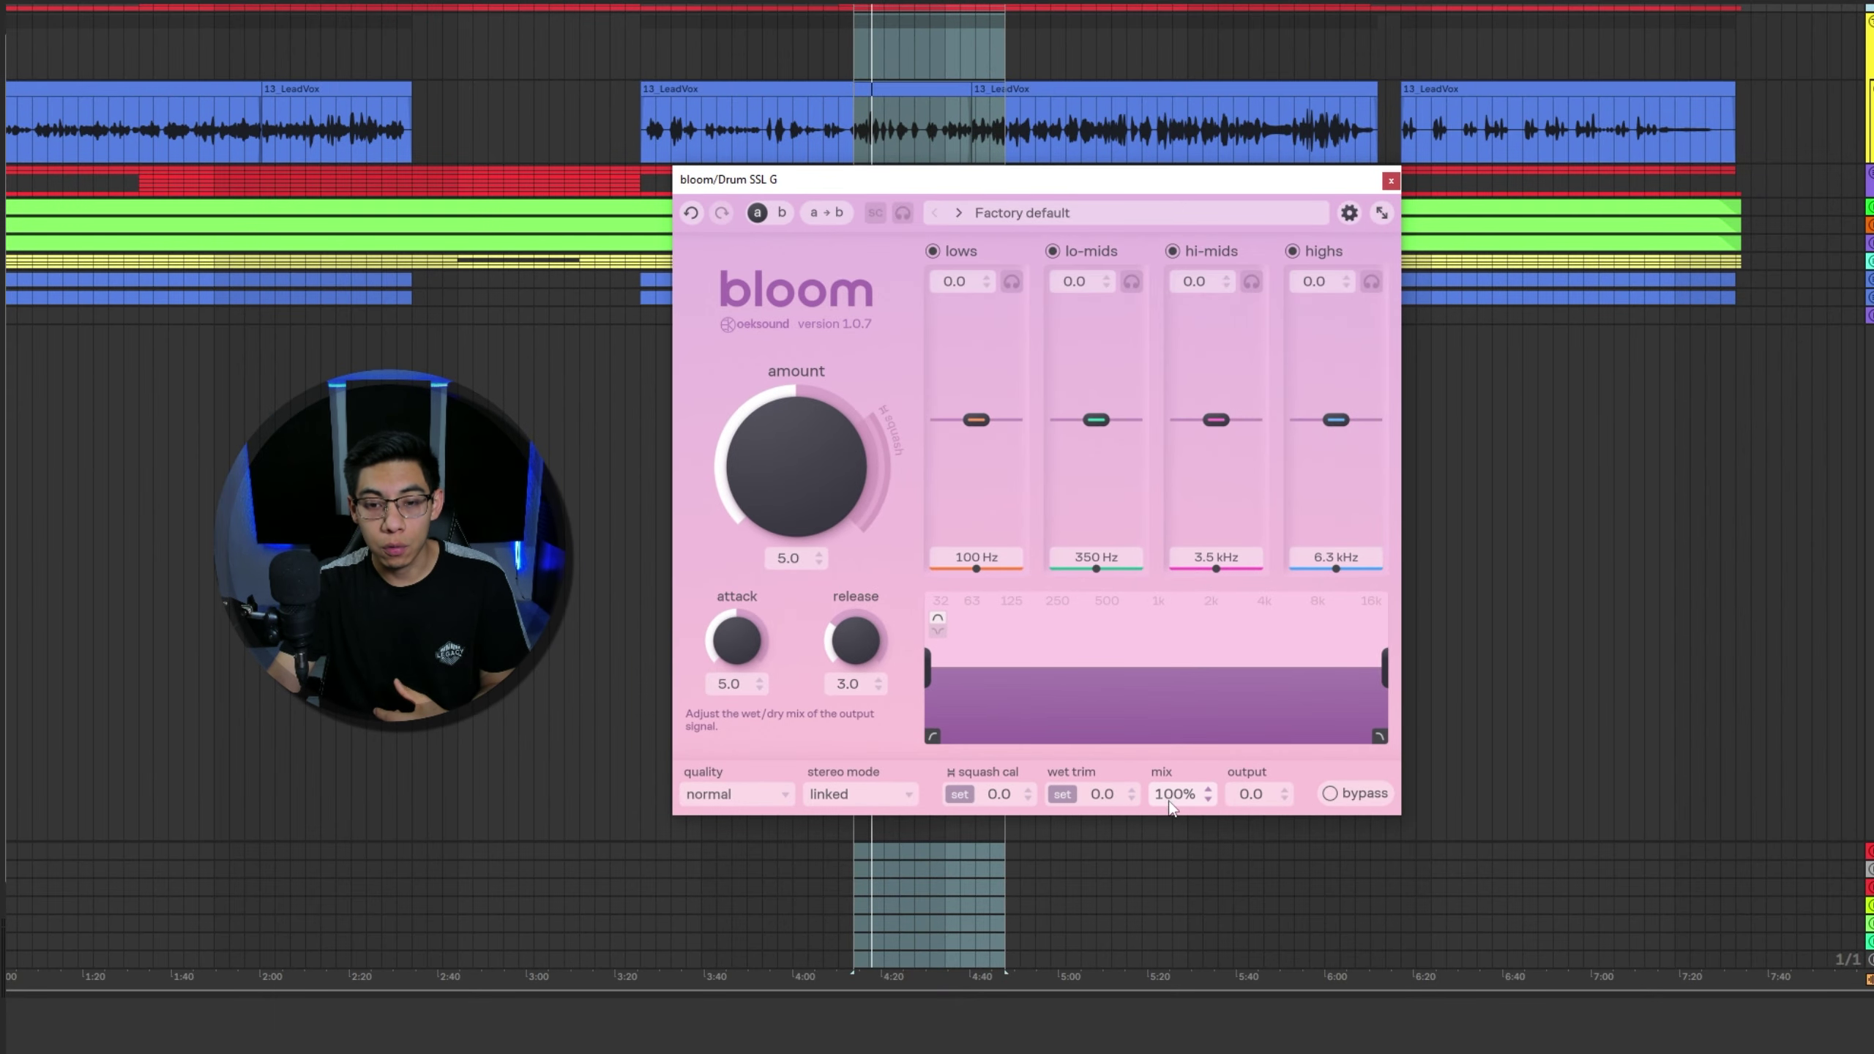
Step: Try lowering the wet/dry mix to about 91% and restore it to 100%
drag(1186, 910, 1182, 865)
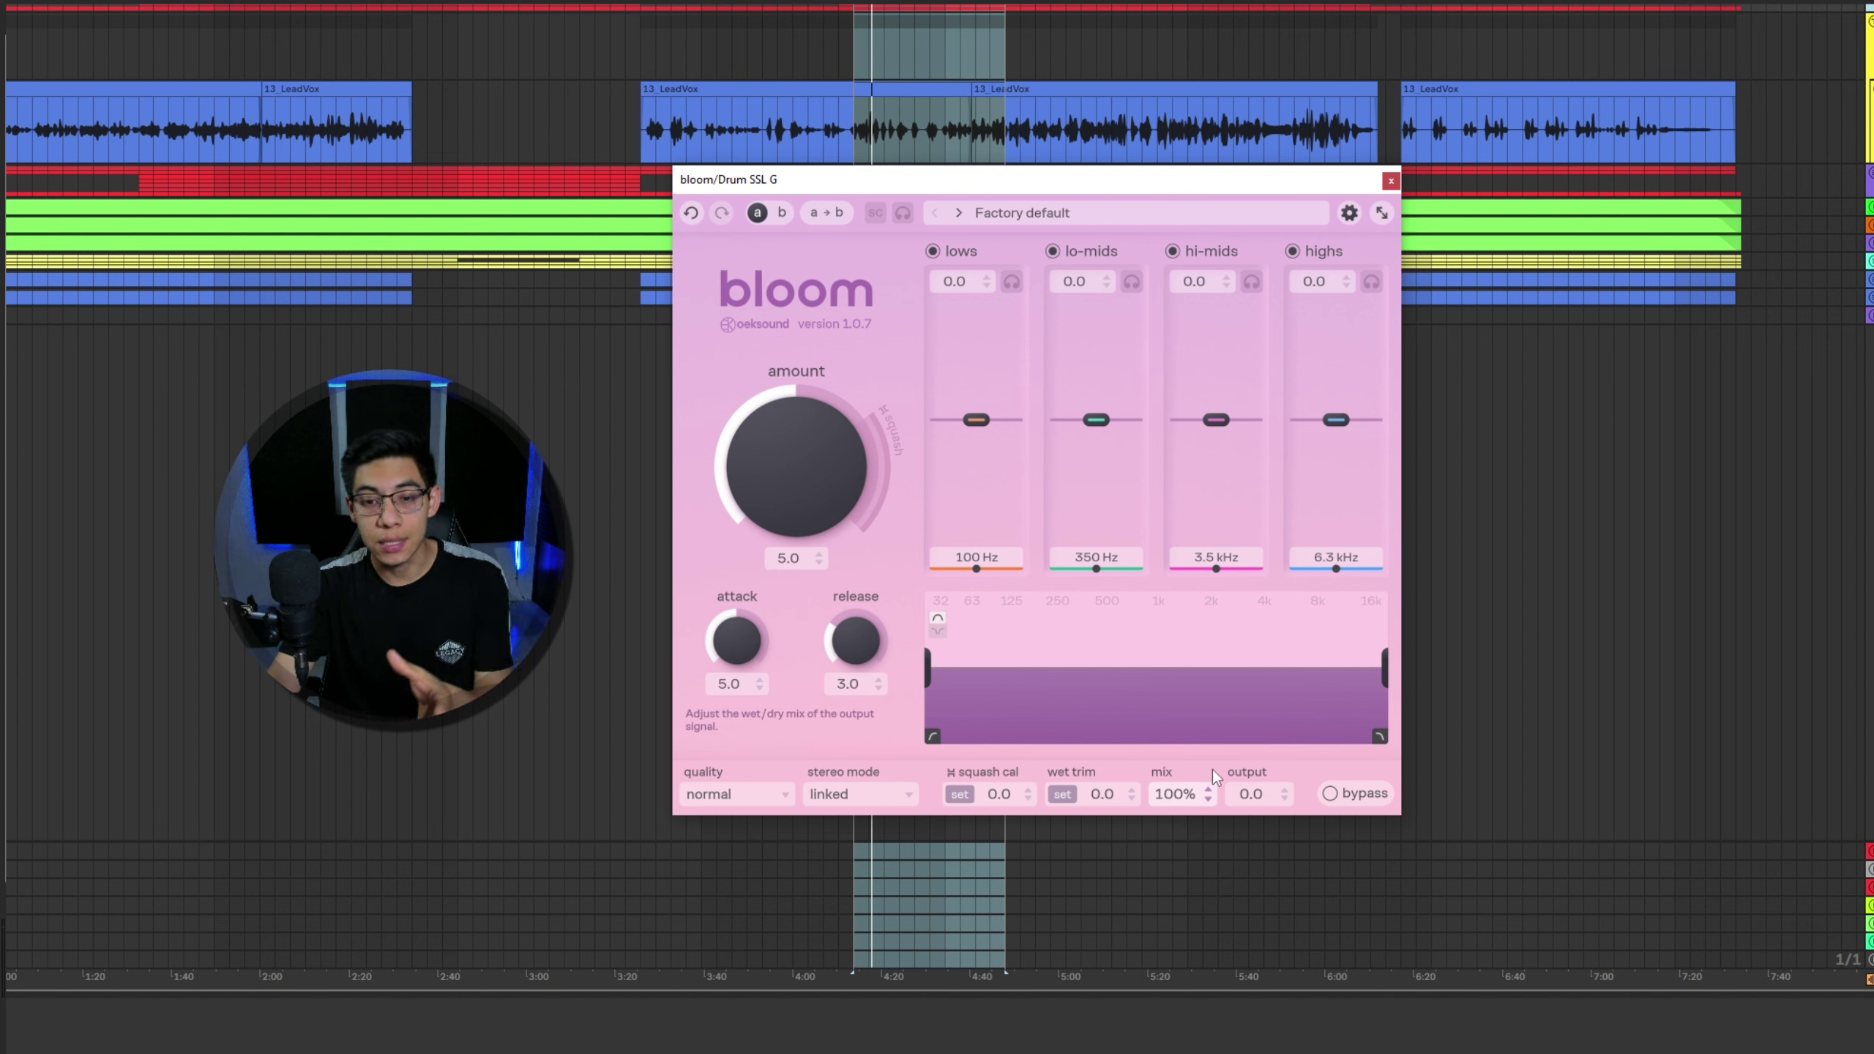
click(1207, 800)
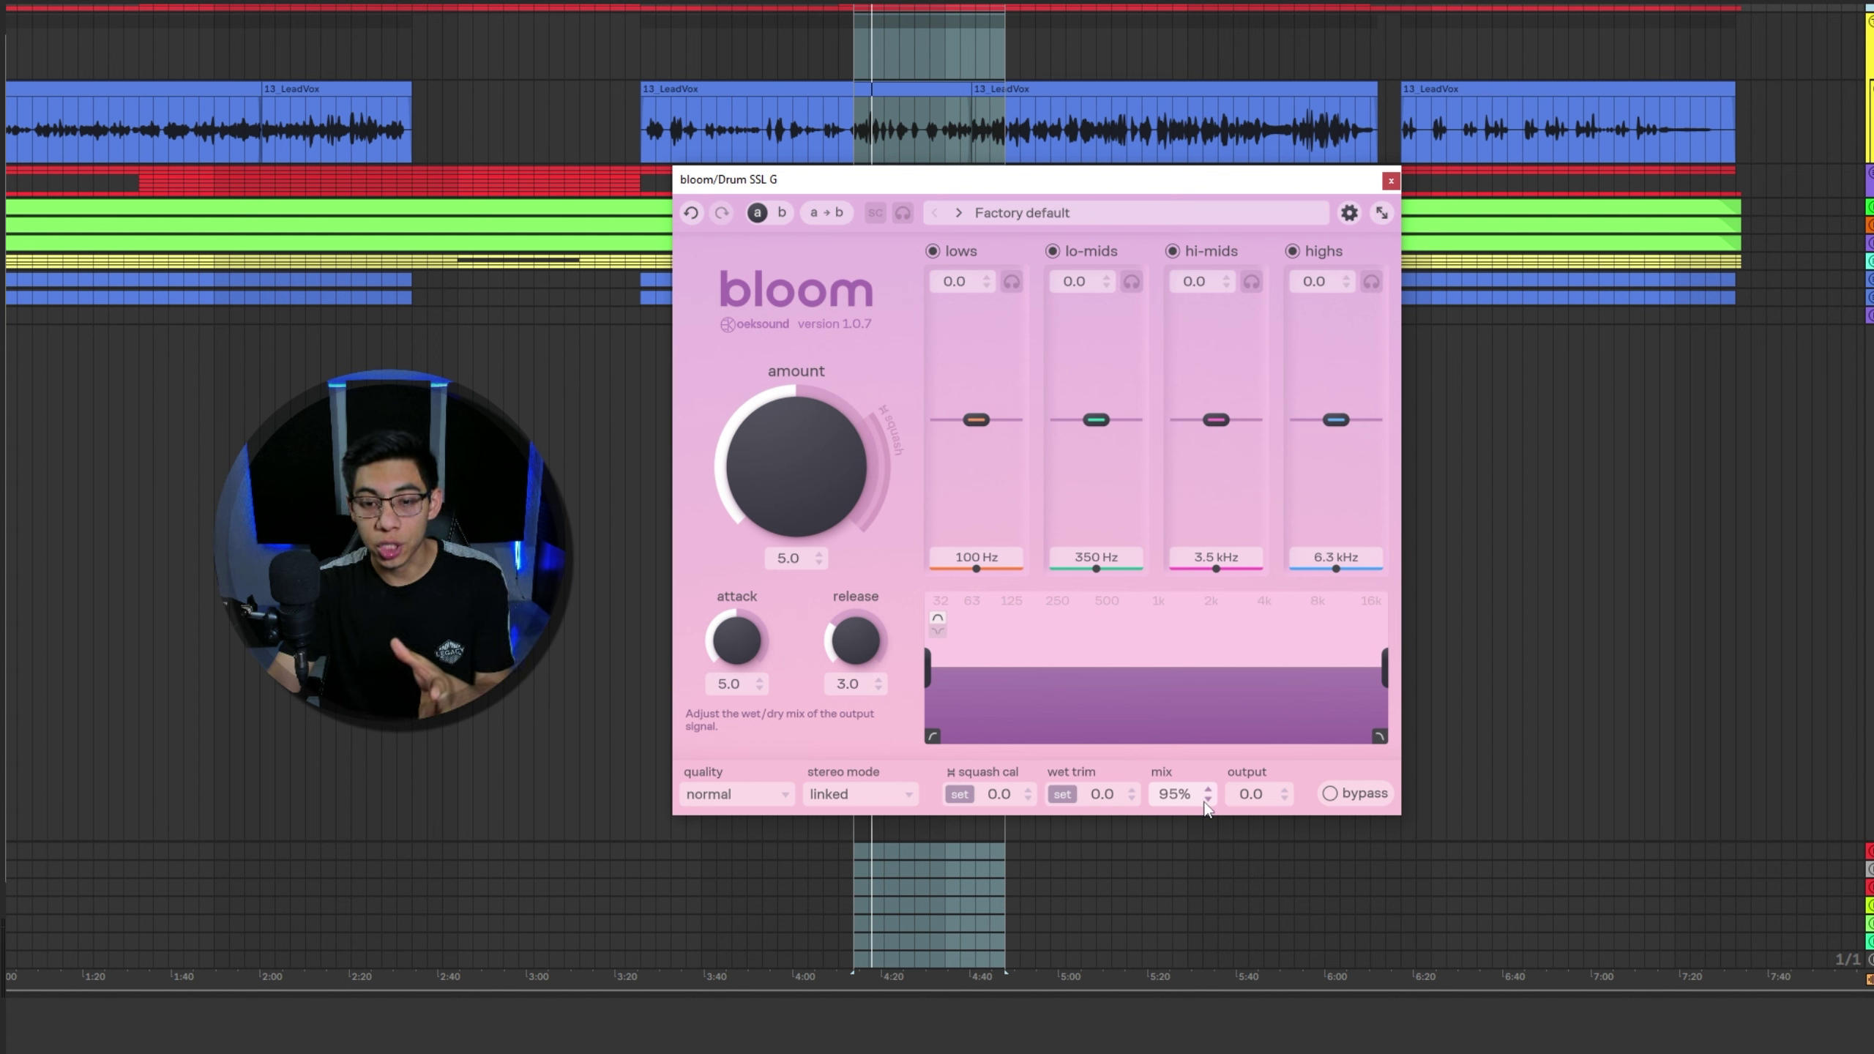
click(1171, 789)
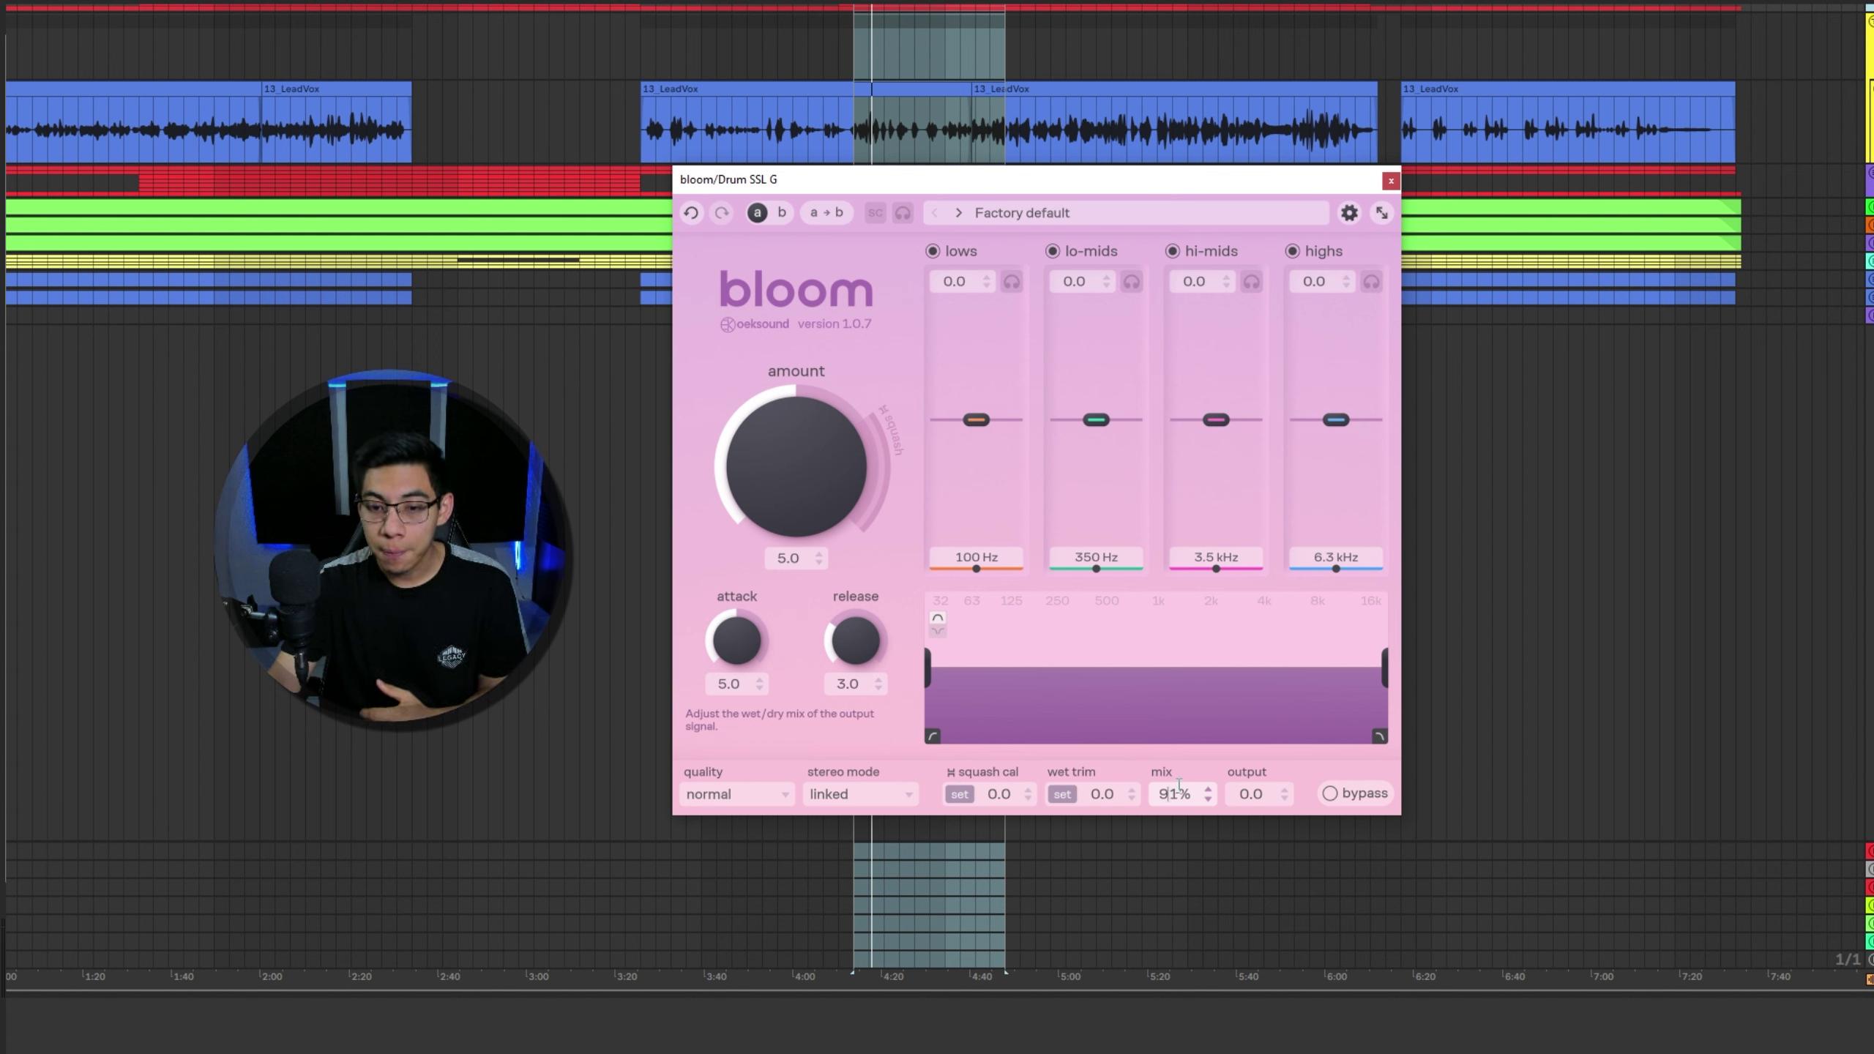
double_click(1193, 793)
text(10)
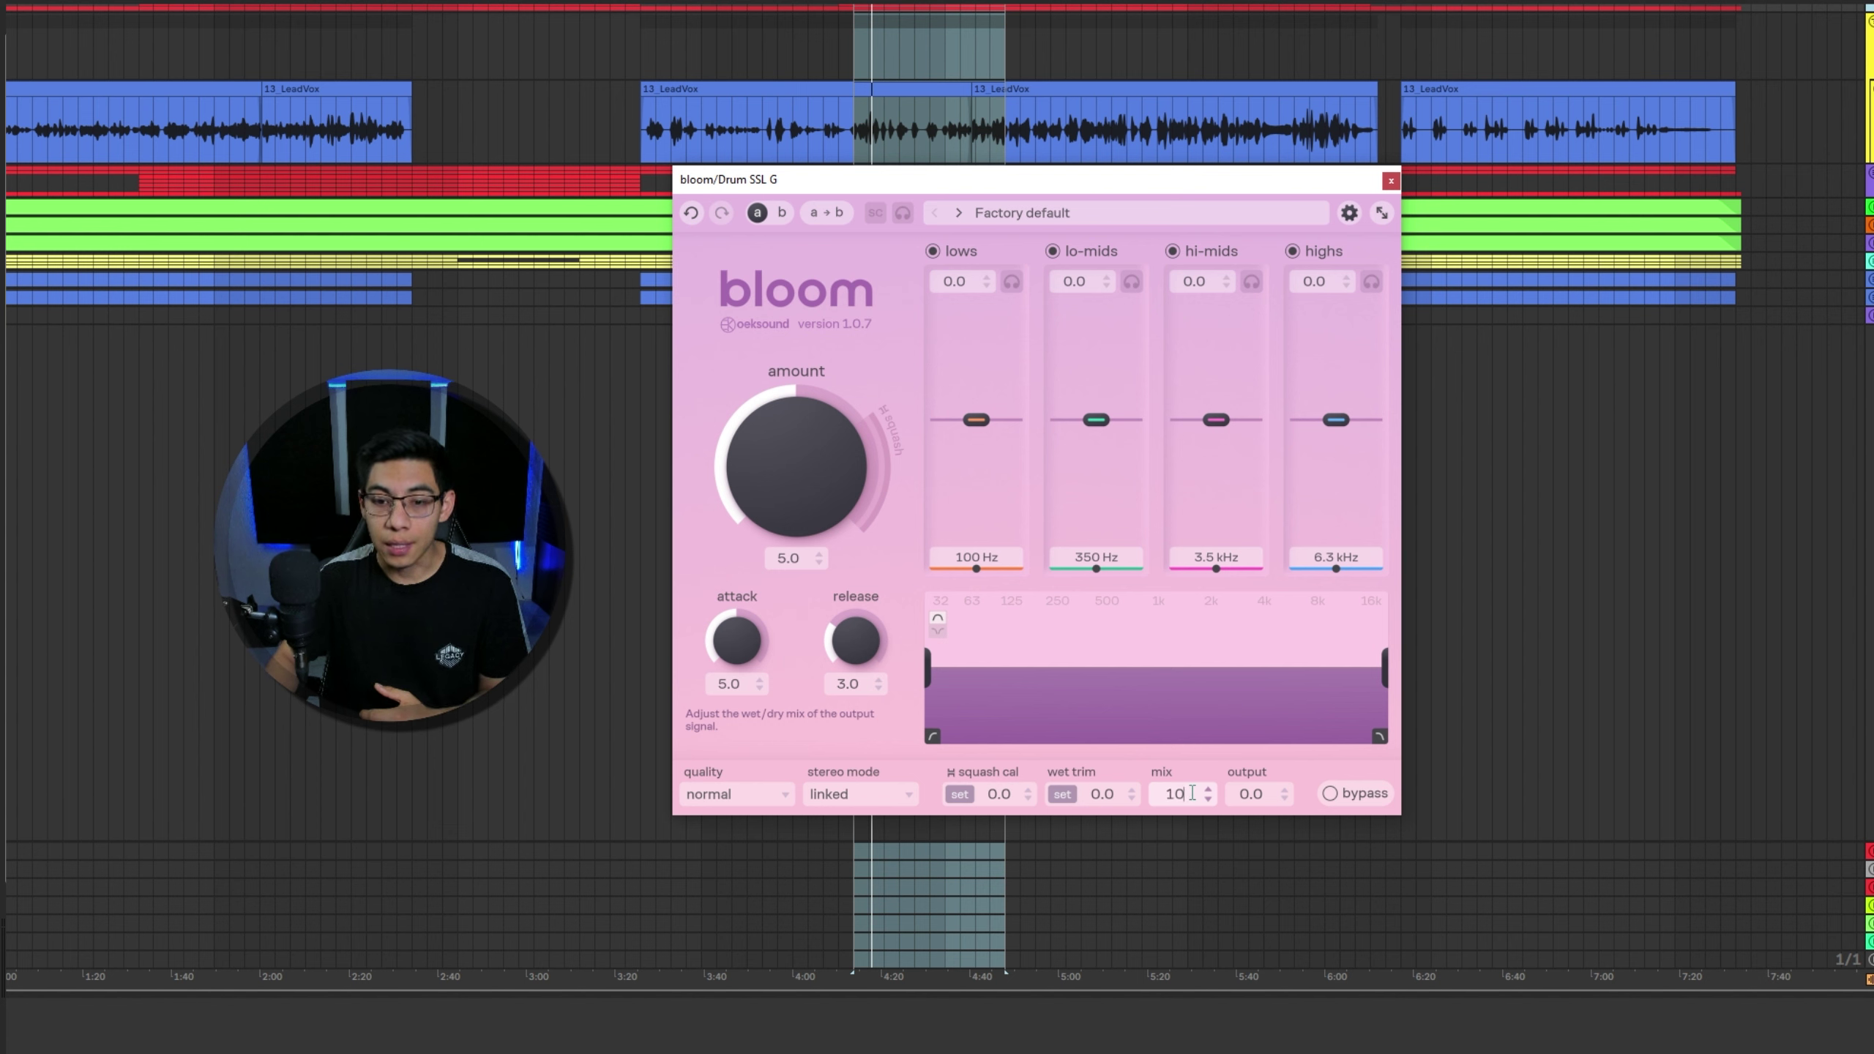
text(0)
key(Return)
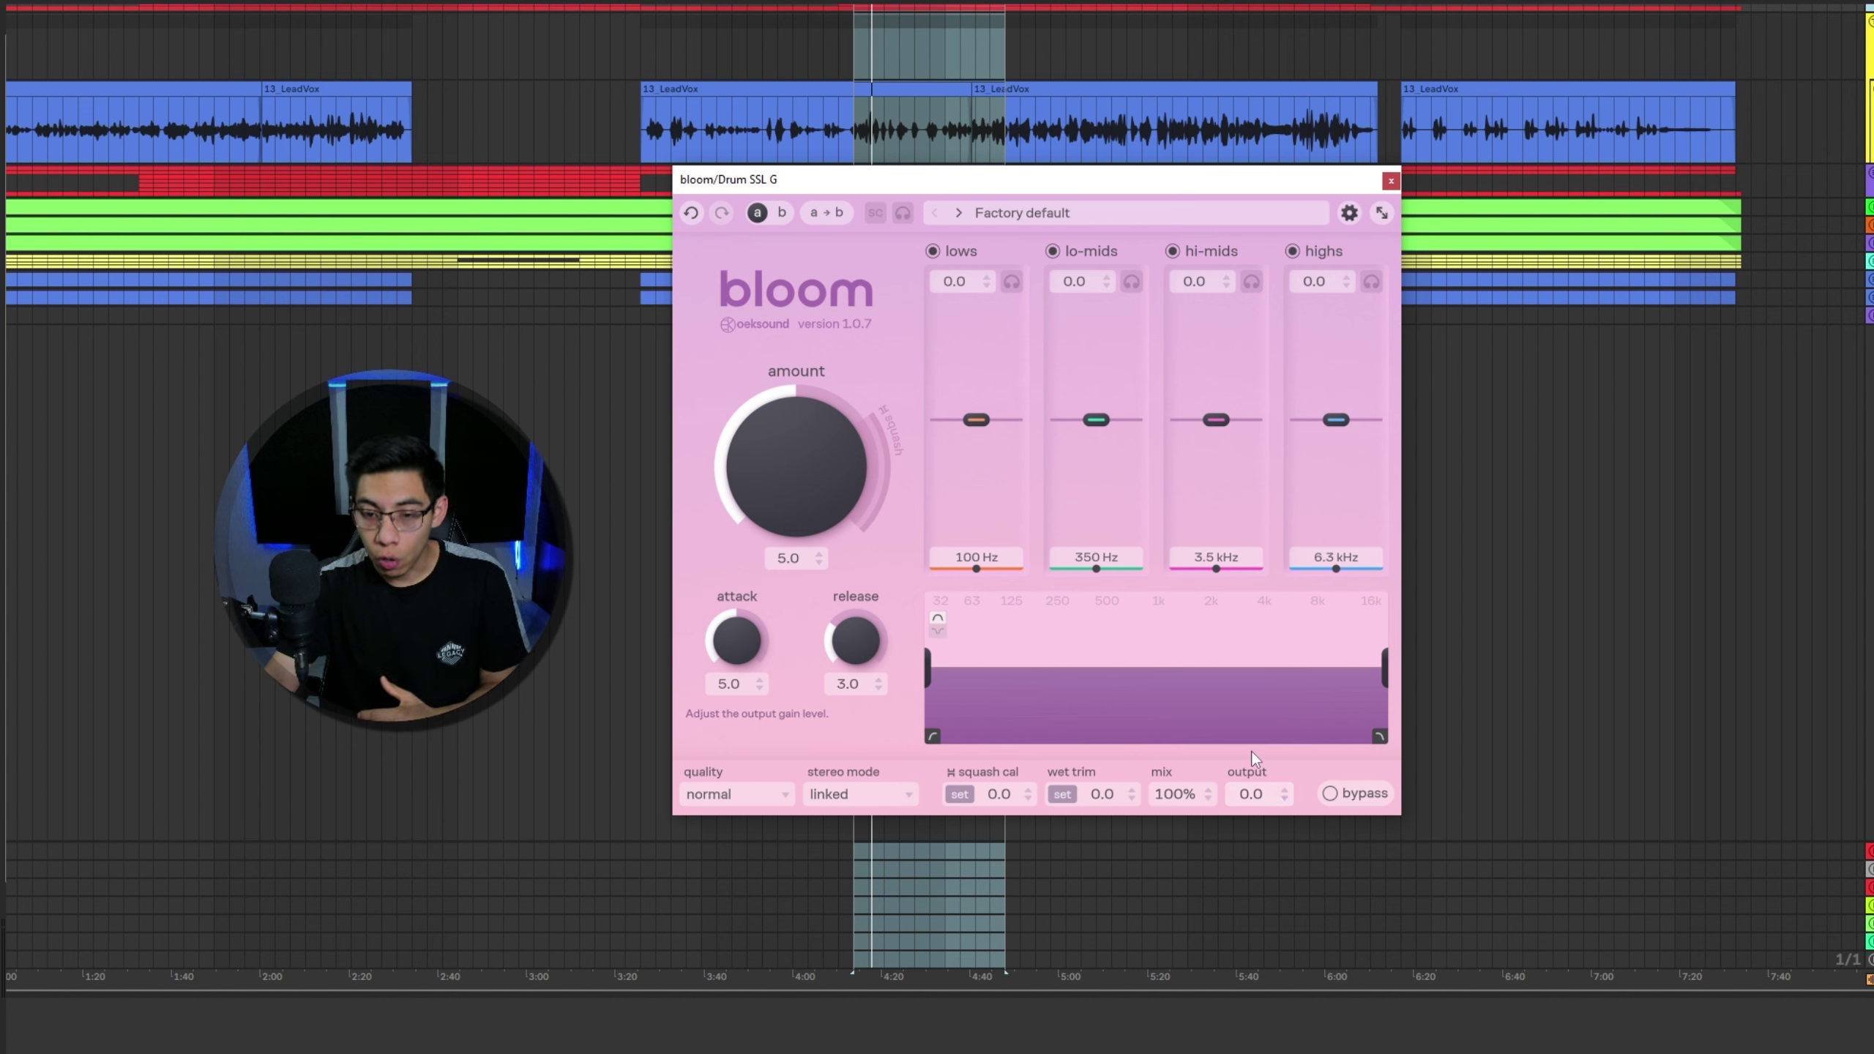
Step: Compare the drum bus with and without the bloom processing by toggling bypass during playback, leaving the processing active
click(1341, 786)
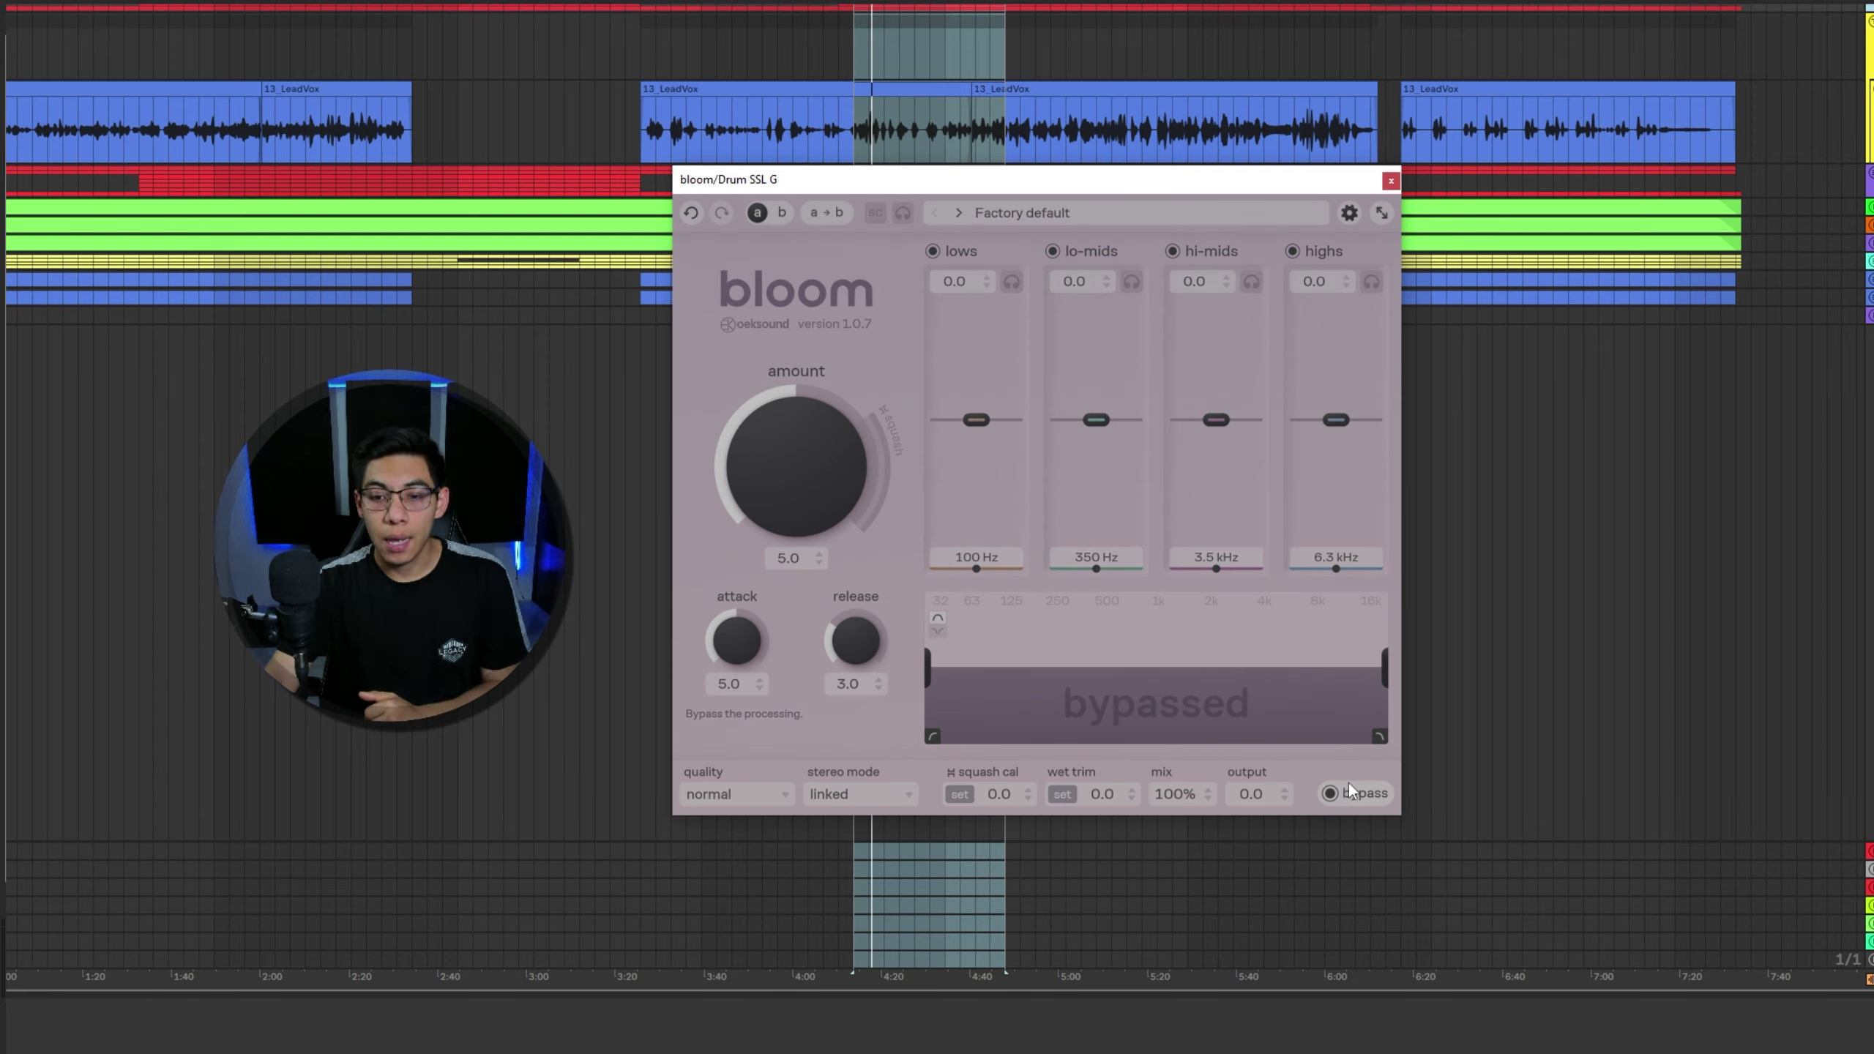
click(1333, 793)
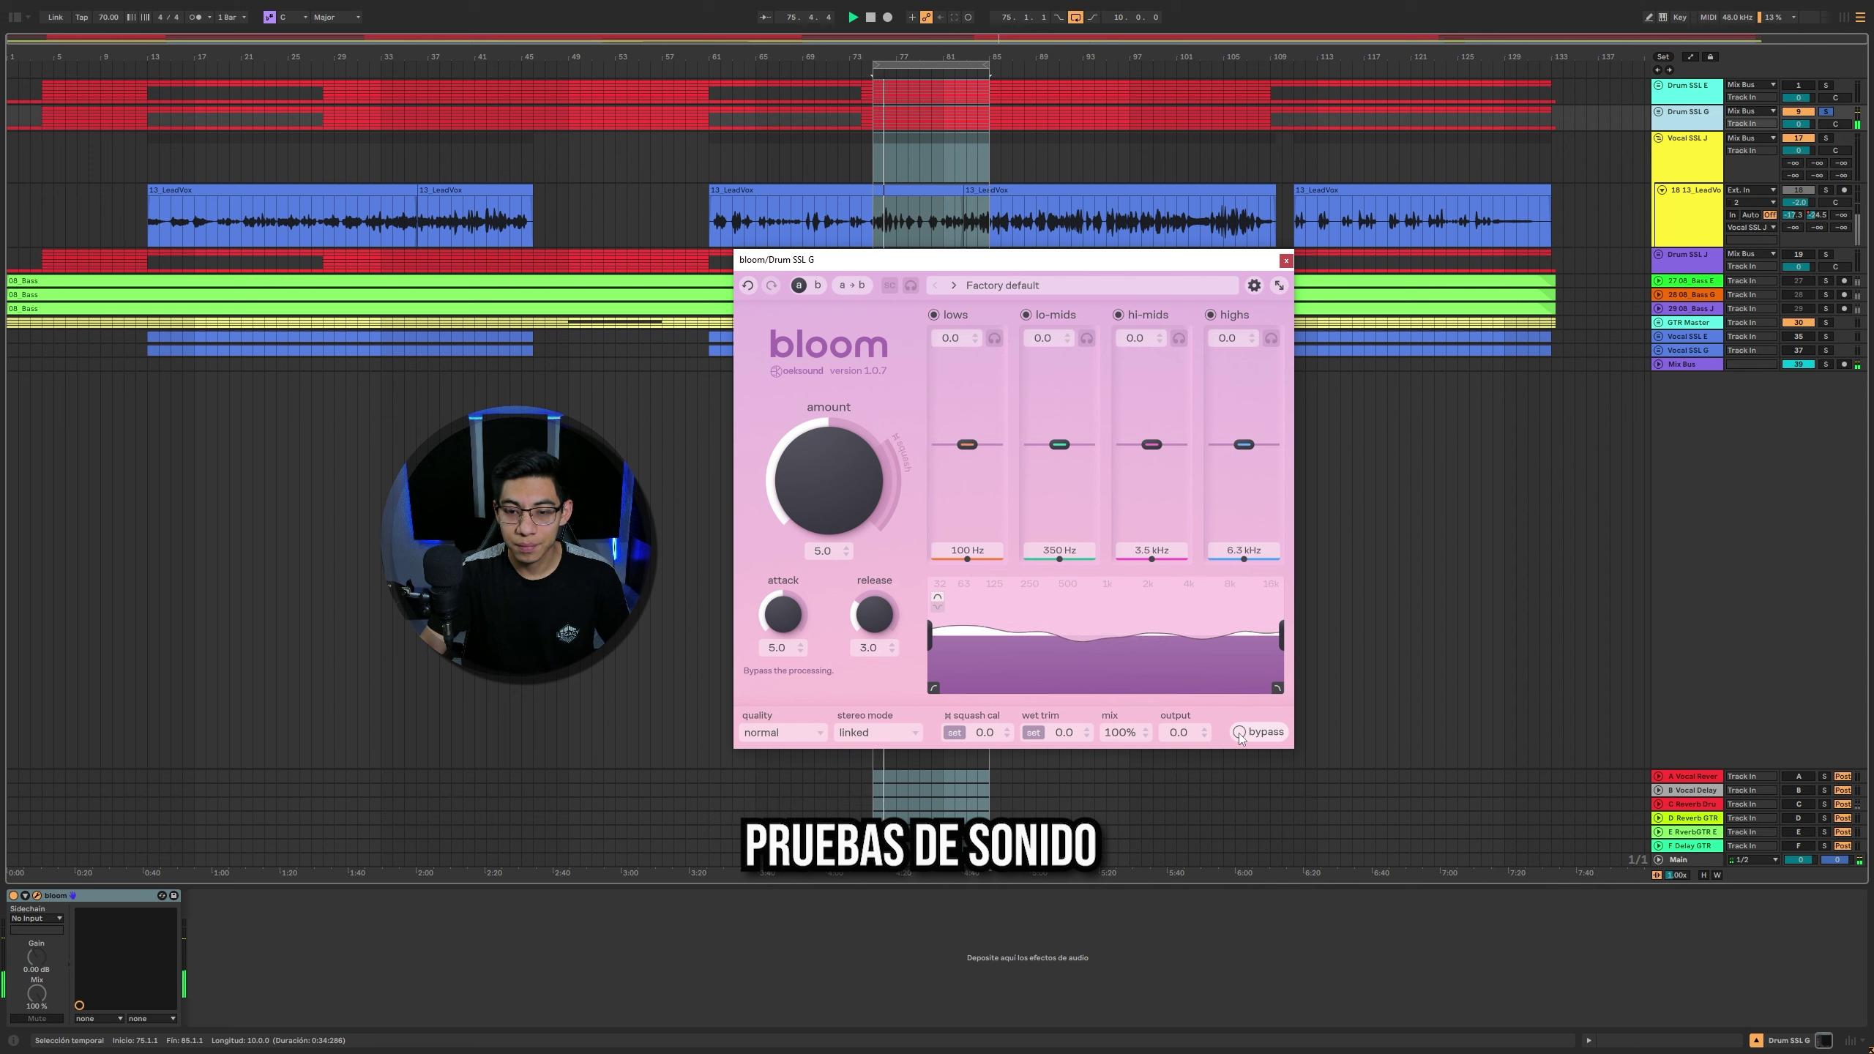
click(1239, 732)
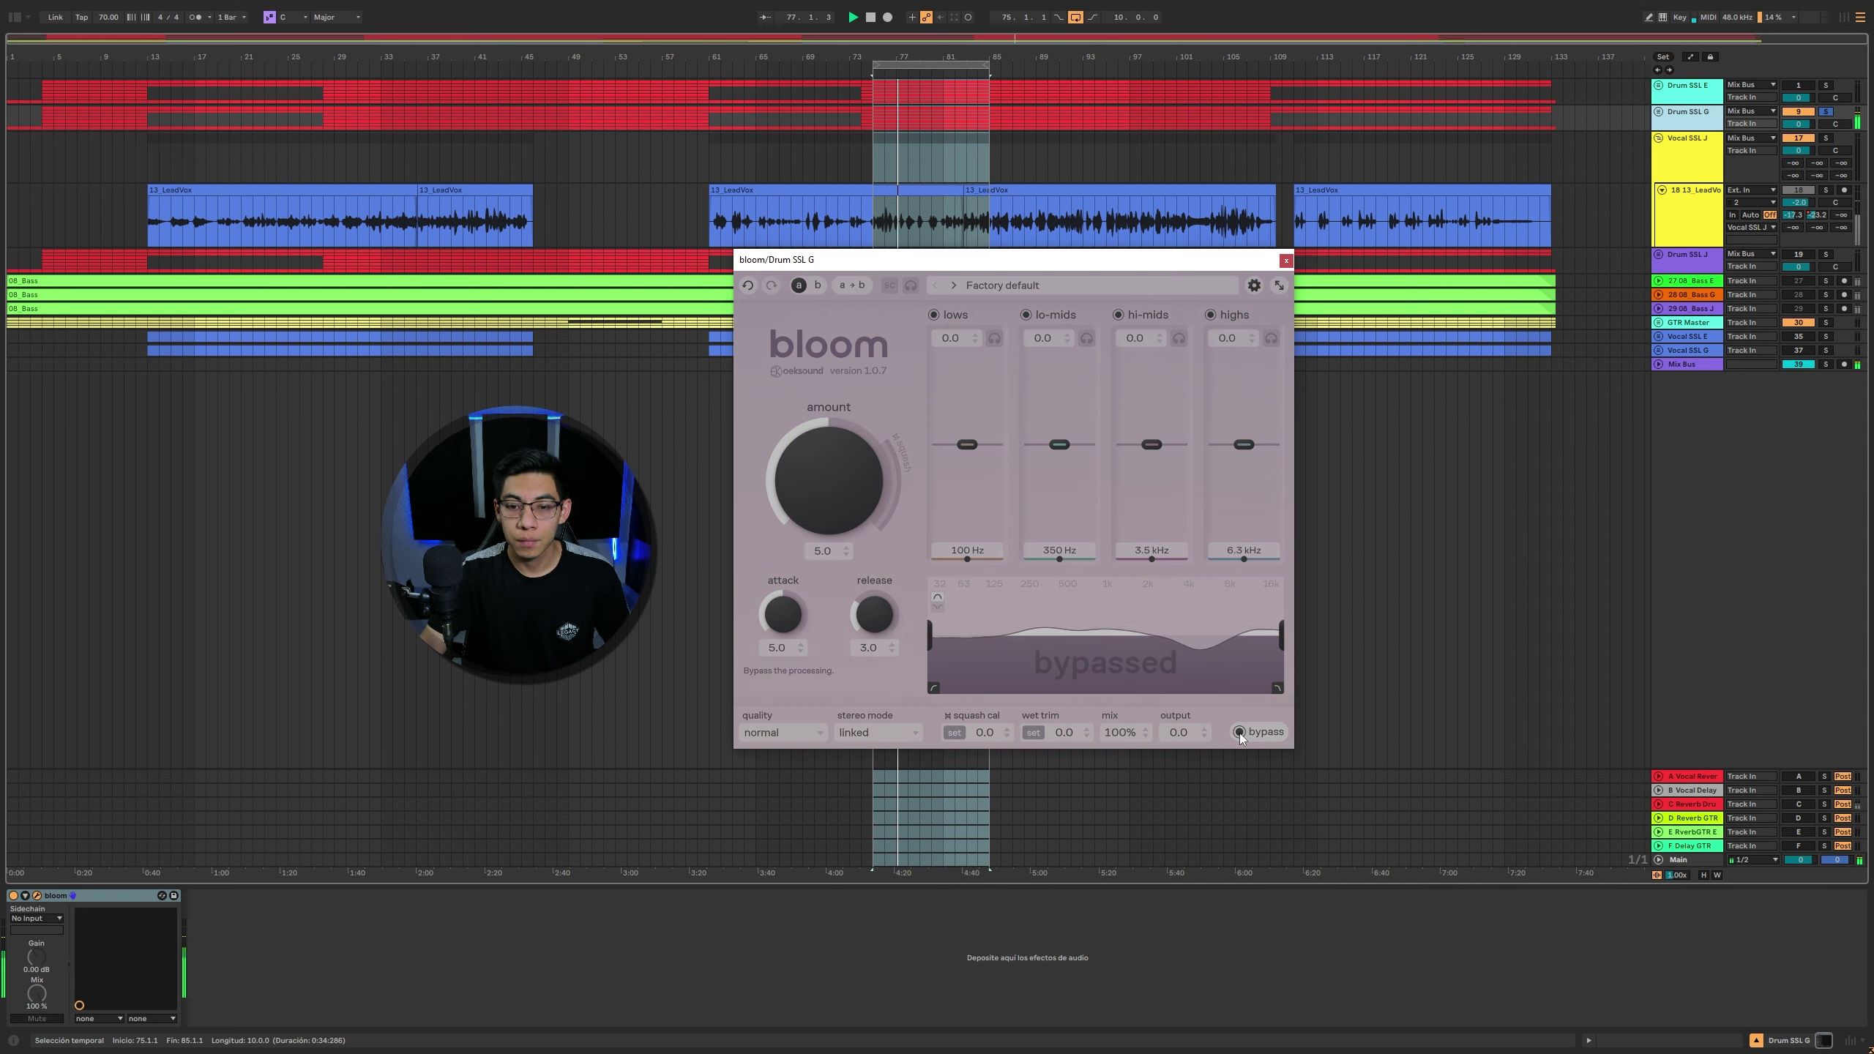
click(1239, 732)
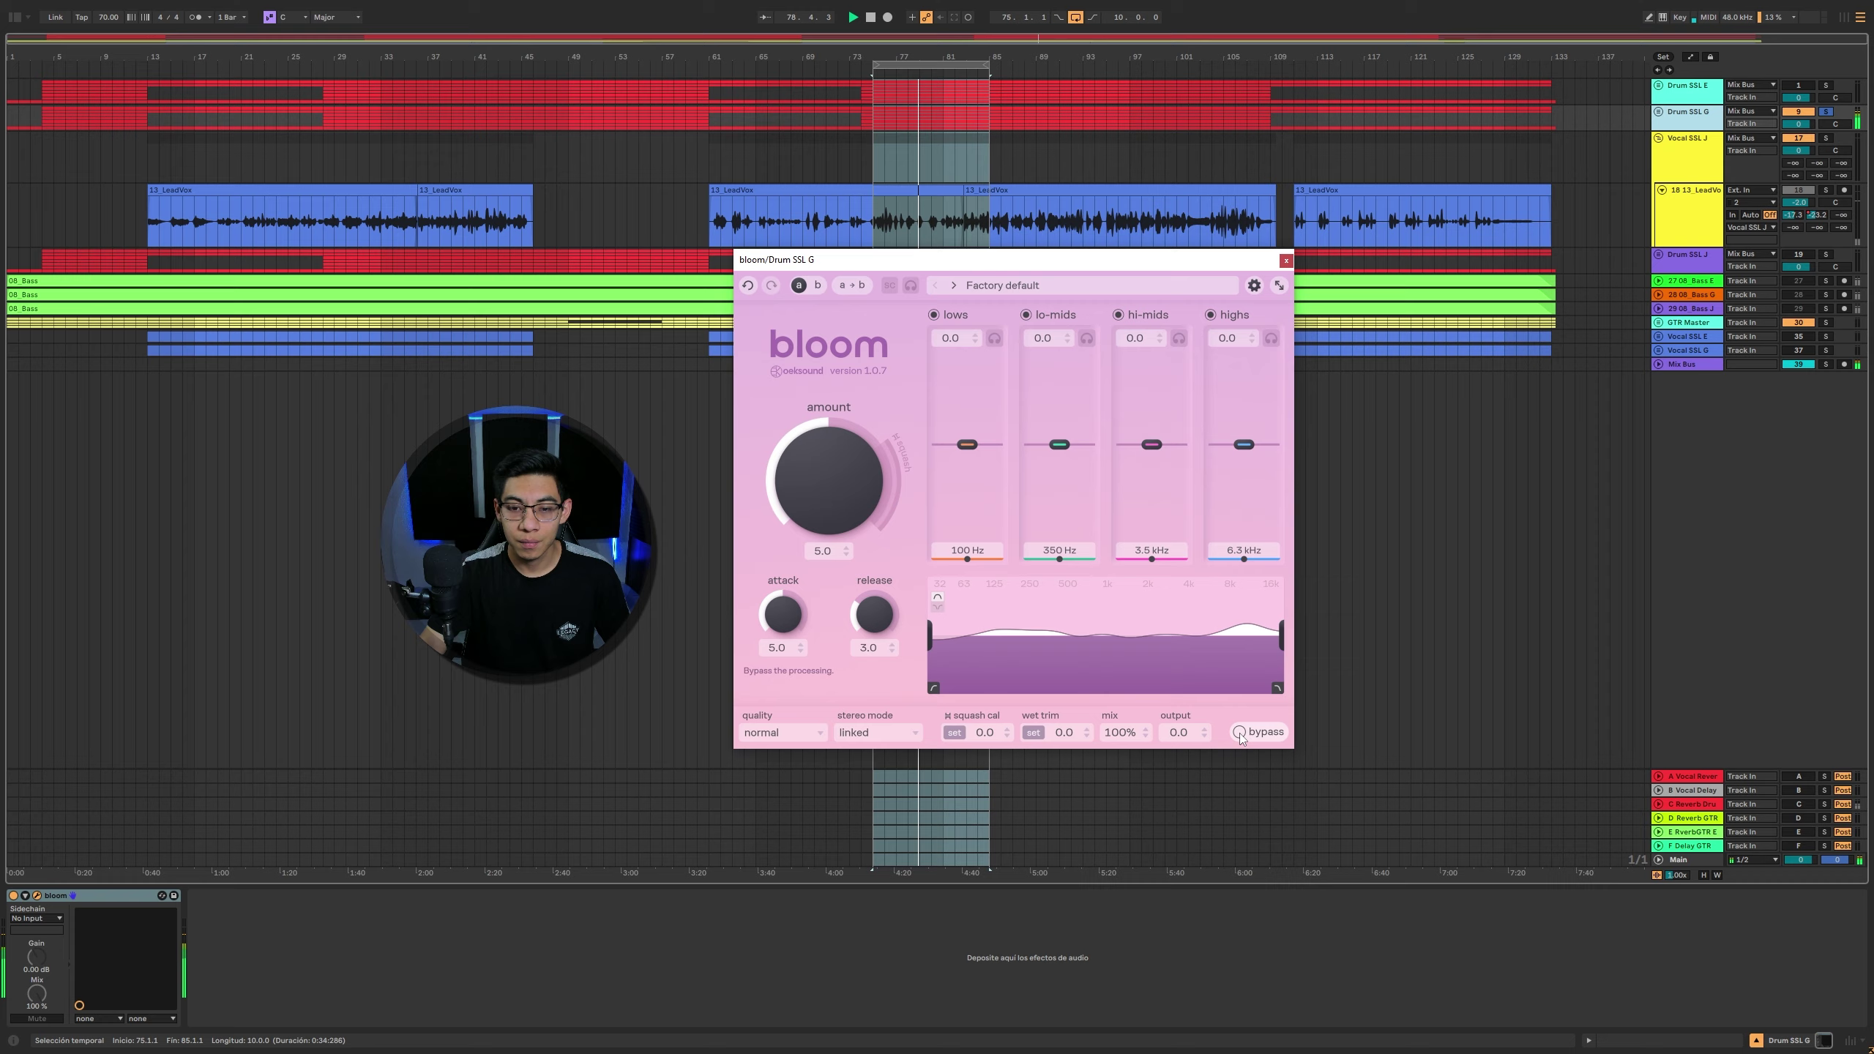
key(space)
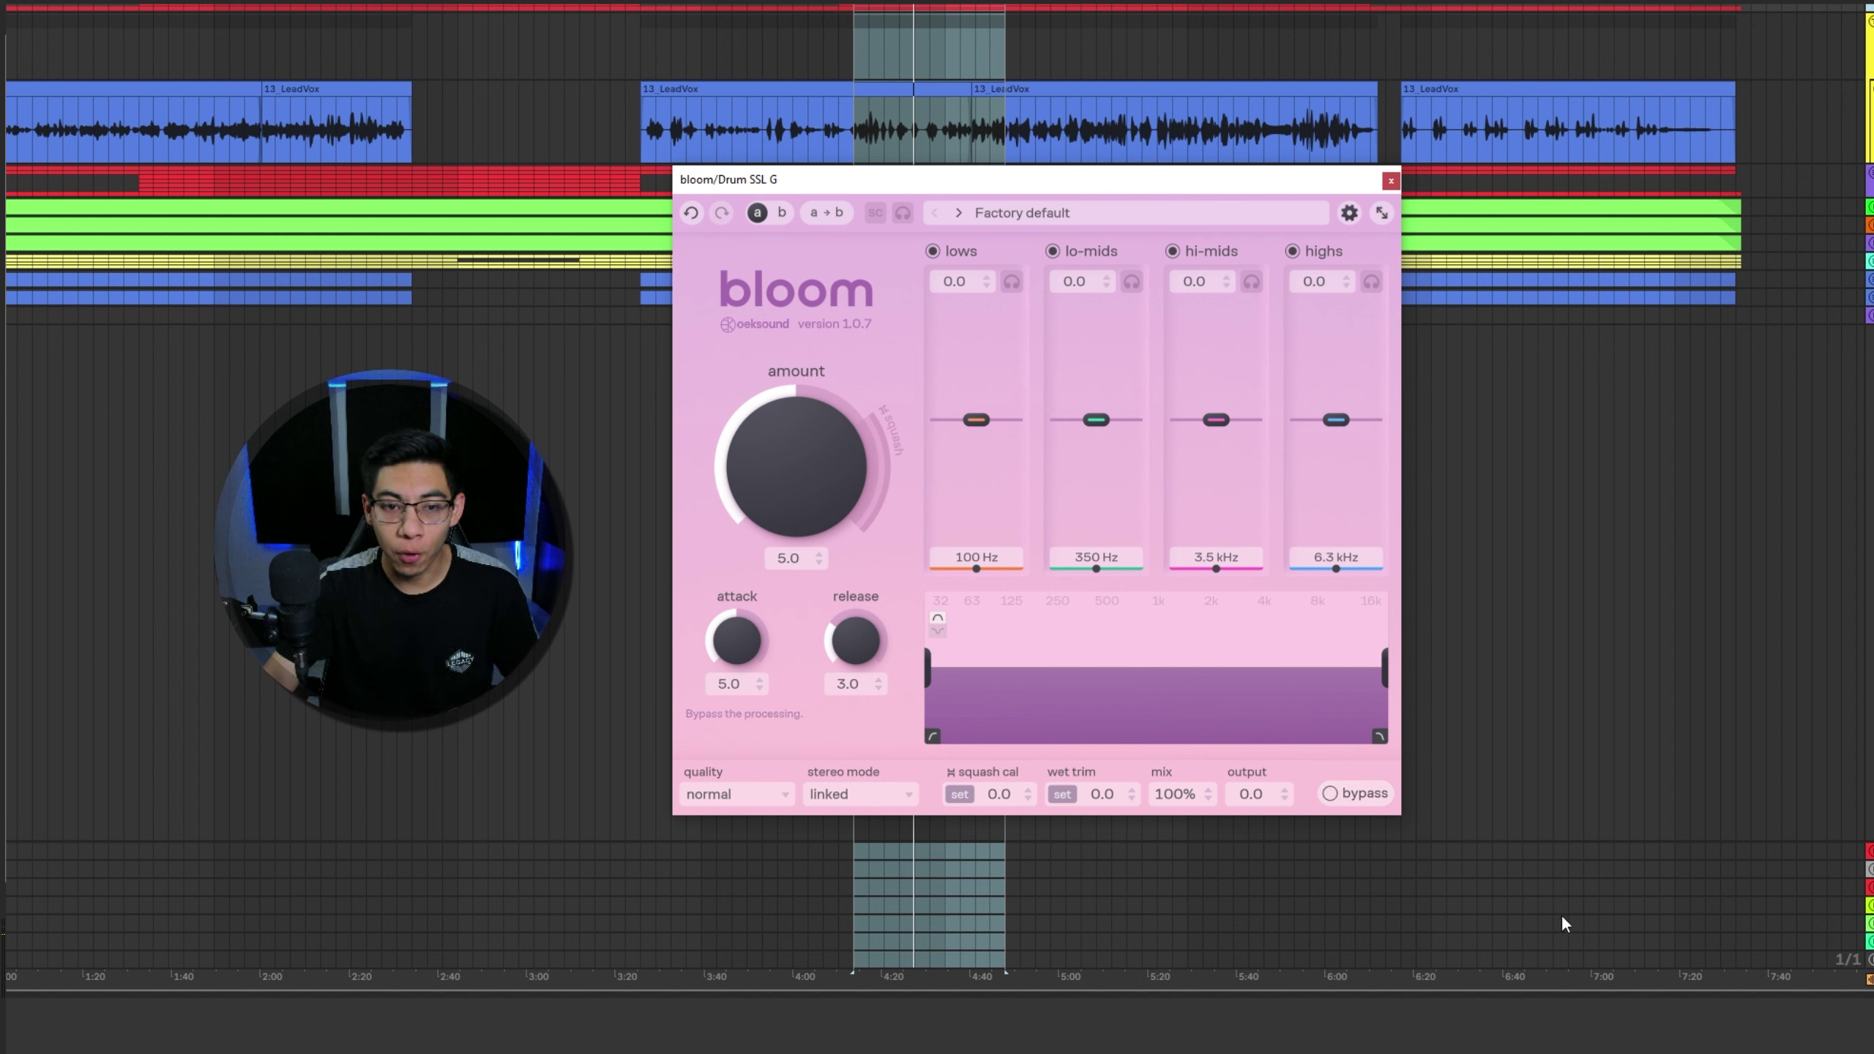
Step: Raise the overall processing amount to 6.2 and solo the lows band briefly before playing the loop
drag(802, 484, 814, 444)
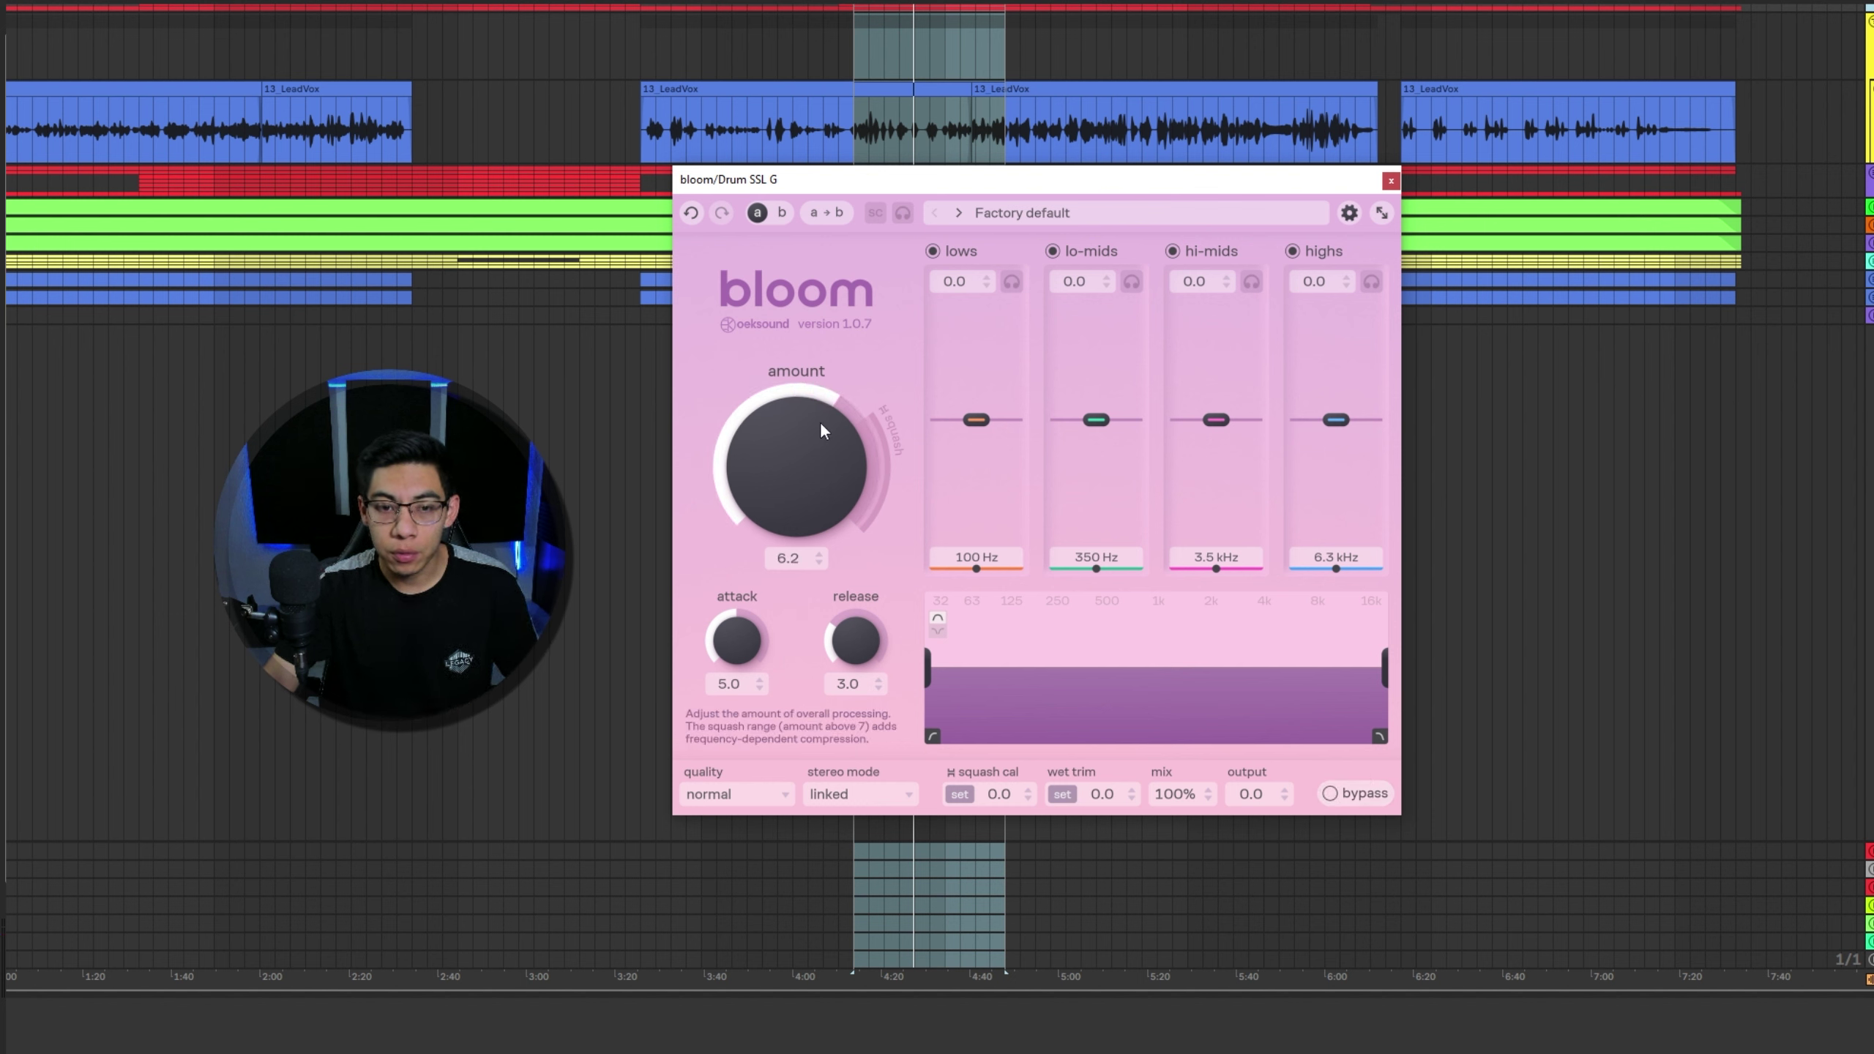
click(1012, 281)
alt+click(975, 359)
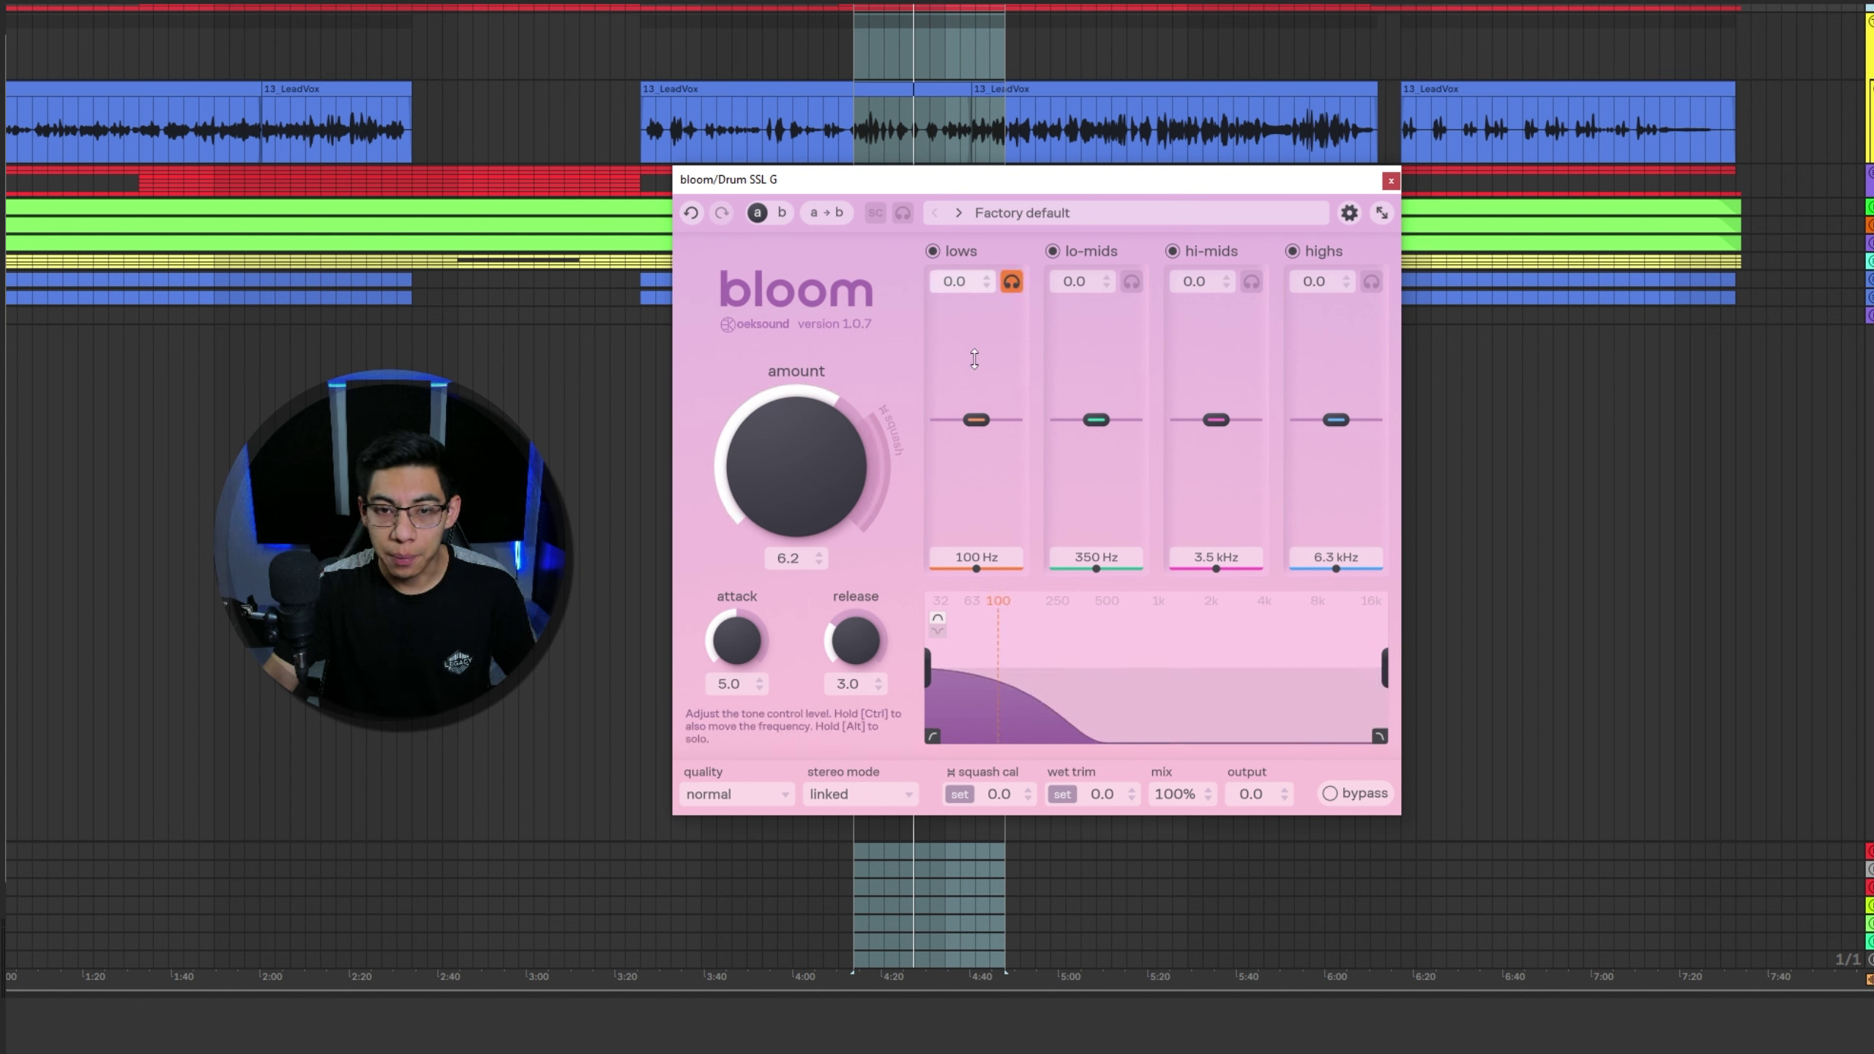
key(space)
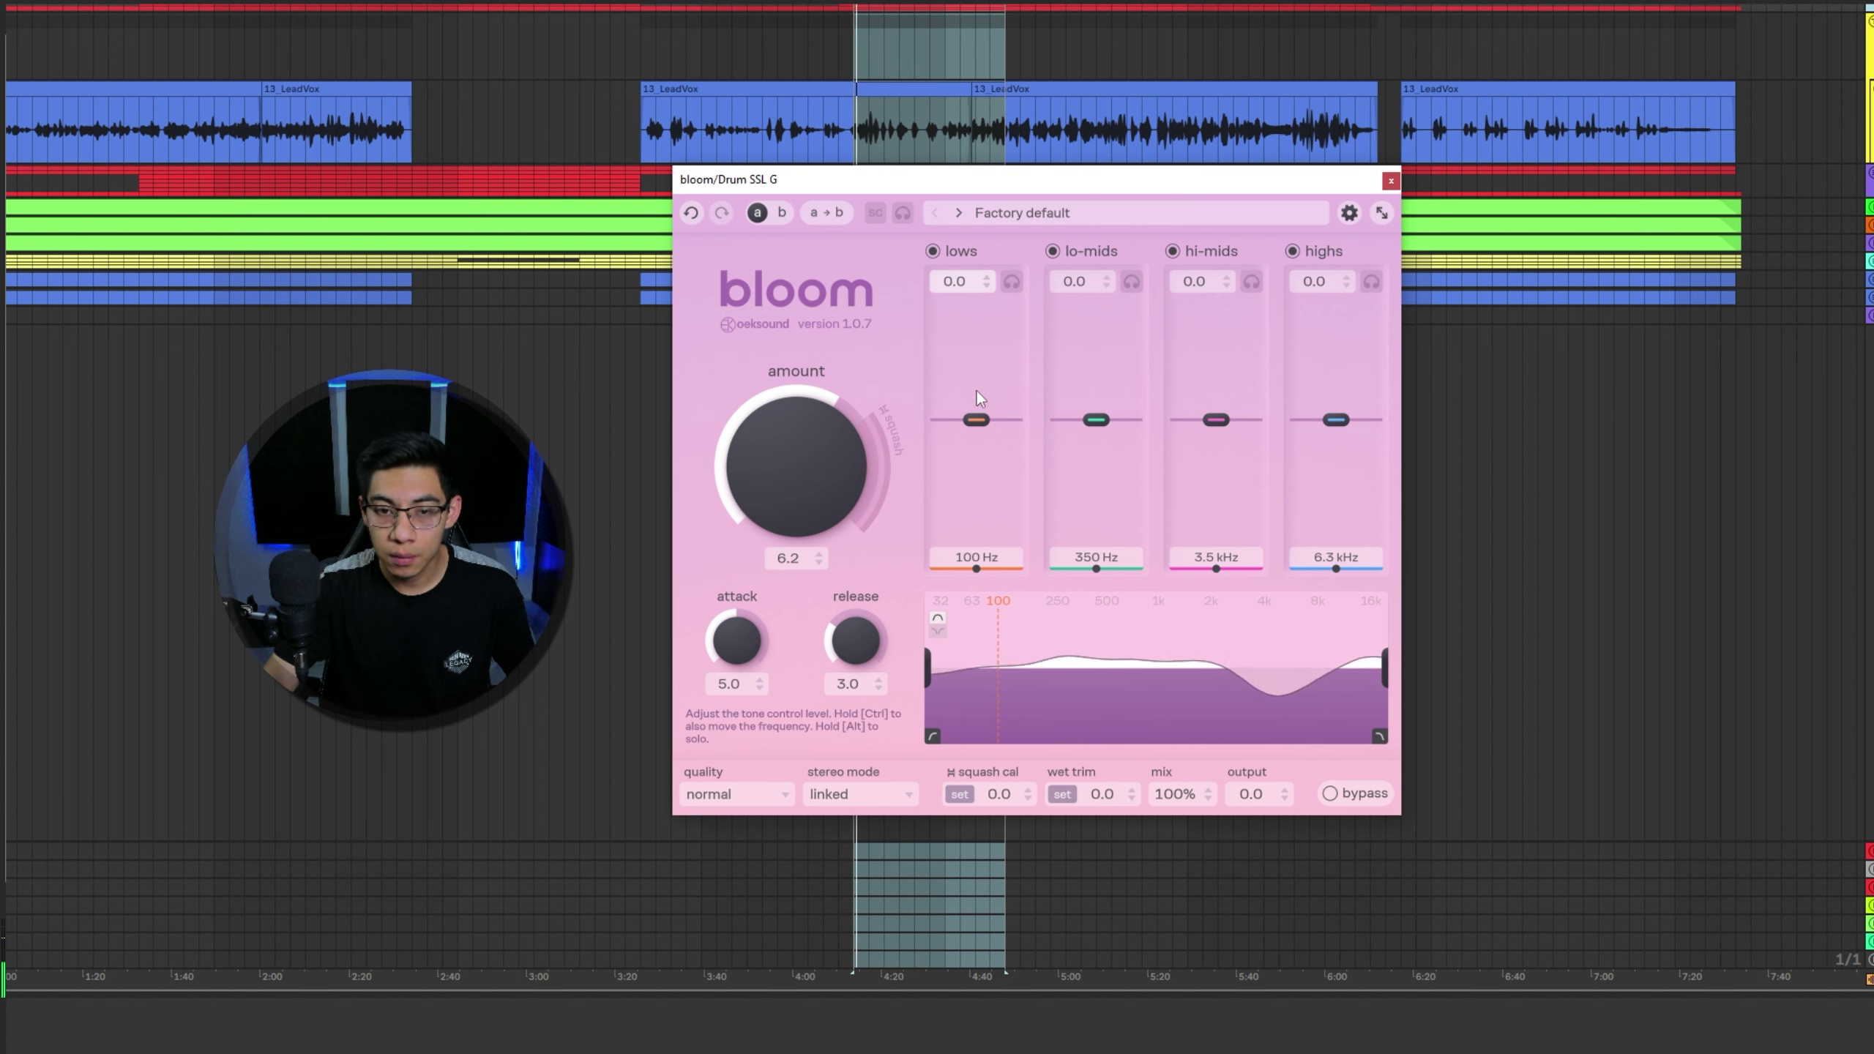
Step: Boost the lows band to 4.4 and lower its frequency to 80 Hz while listening to the loop
drag(974, 418, 970, 378)
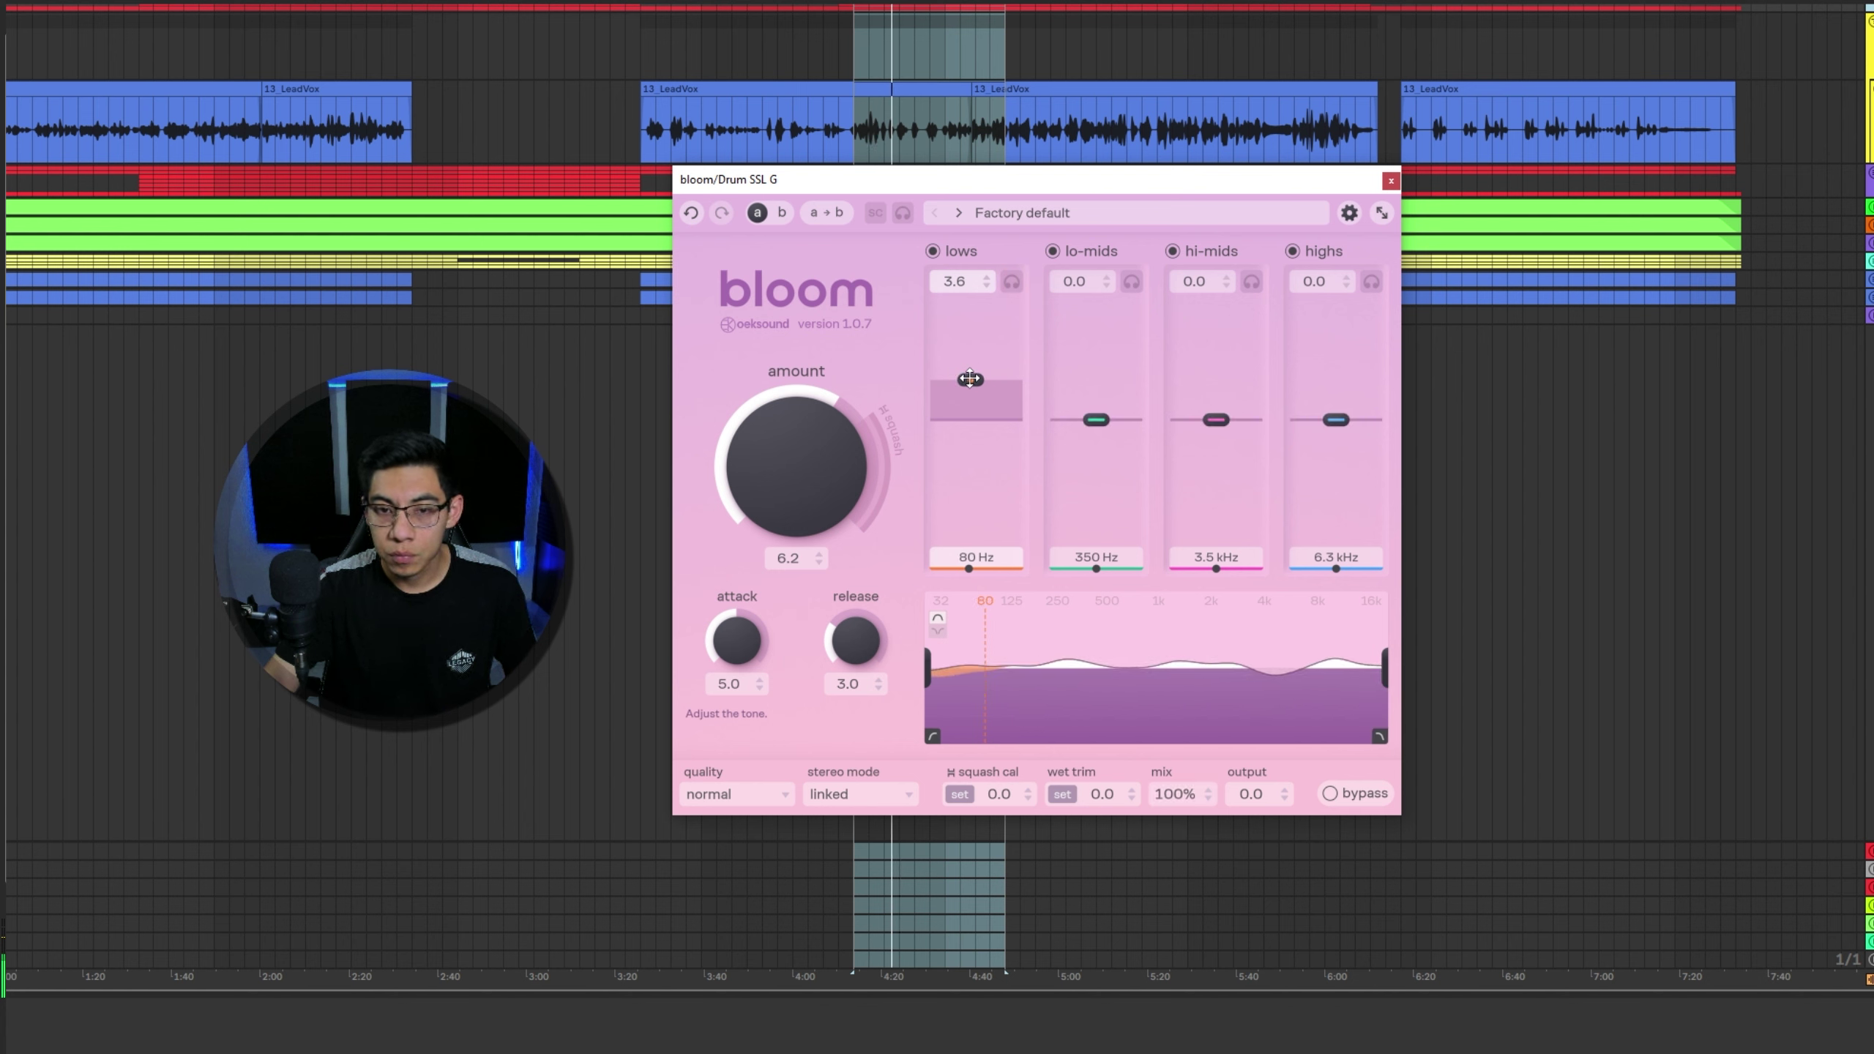
drag(970, 378, 970, 378)
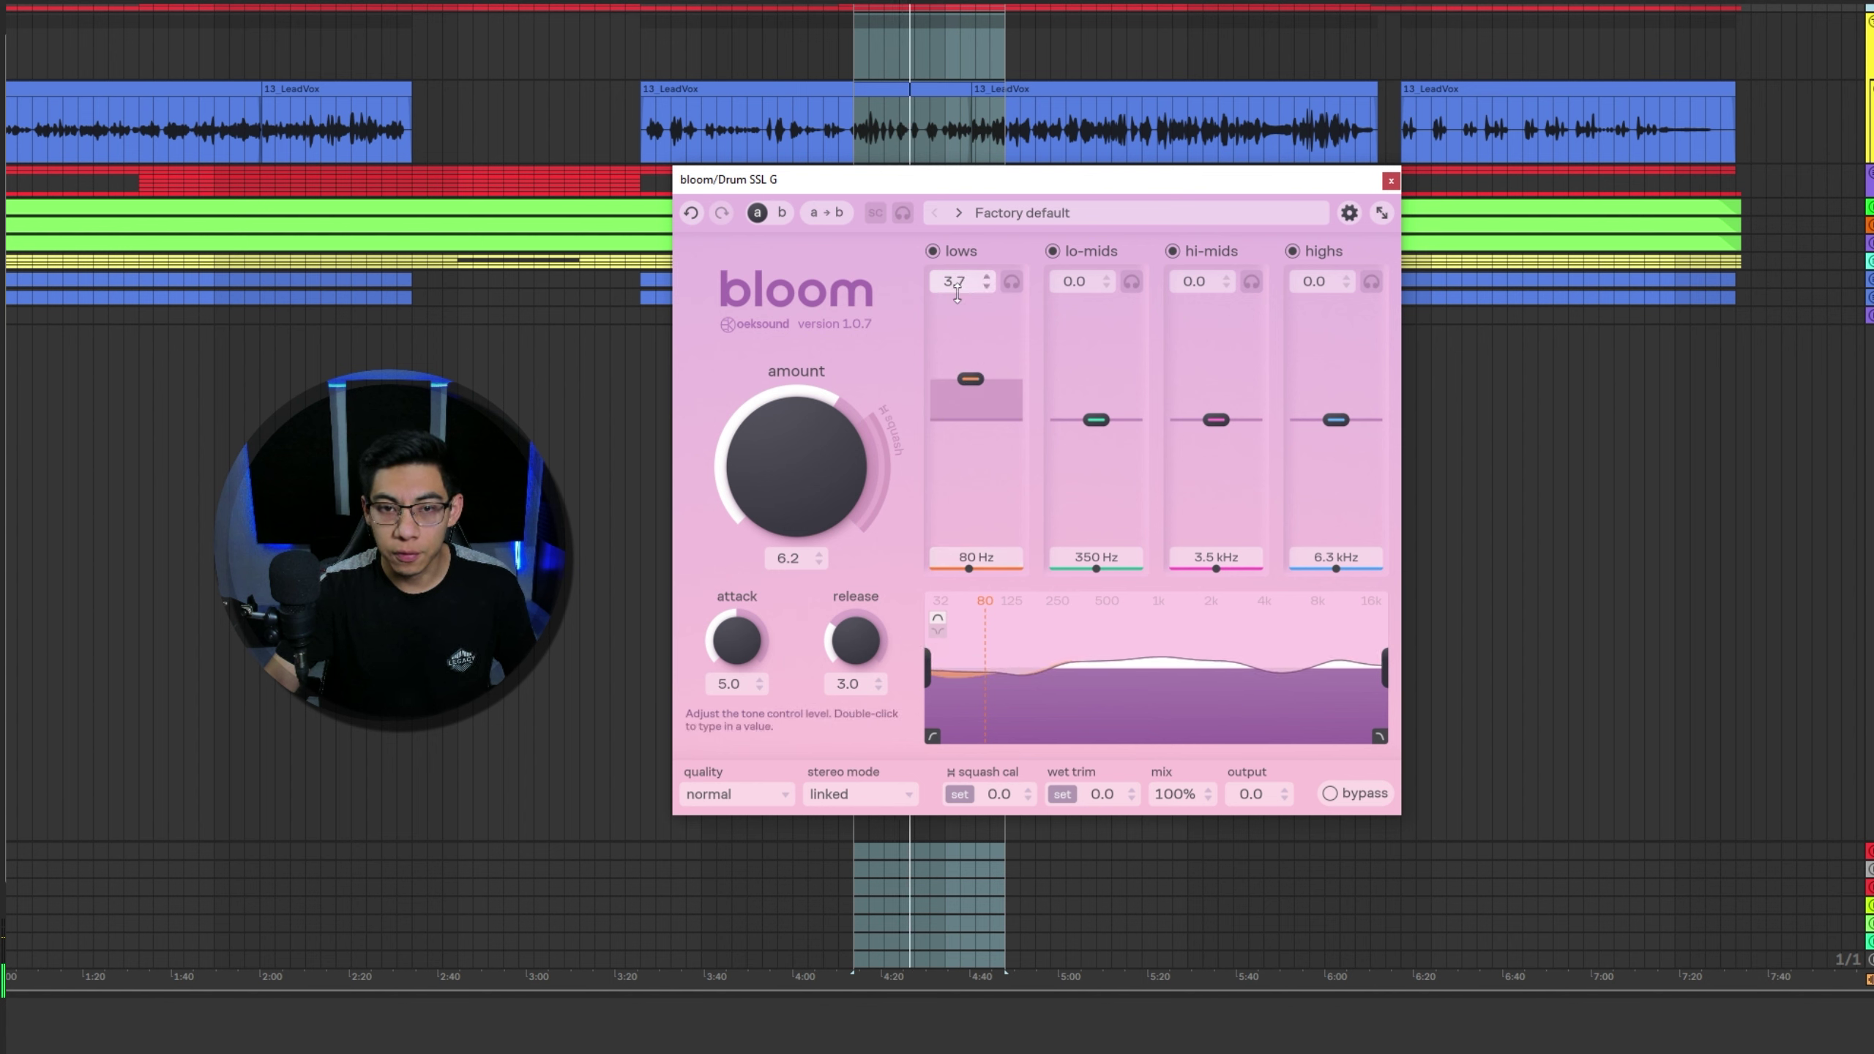
drag(960, 285, 960, 277)
key(space)
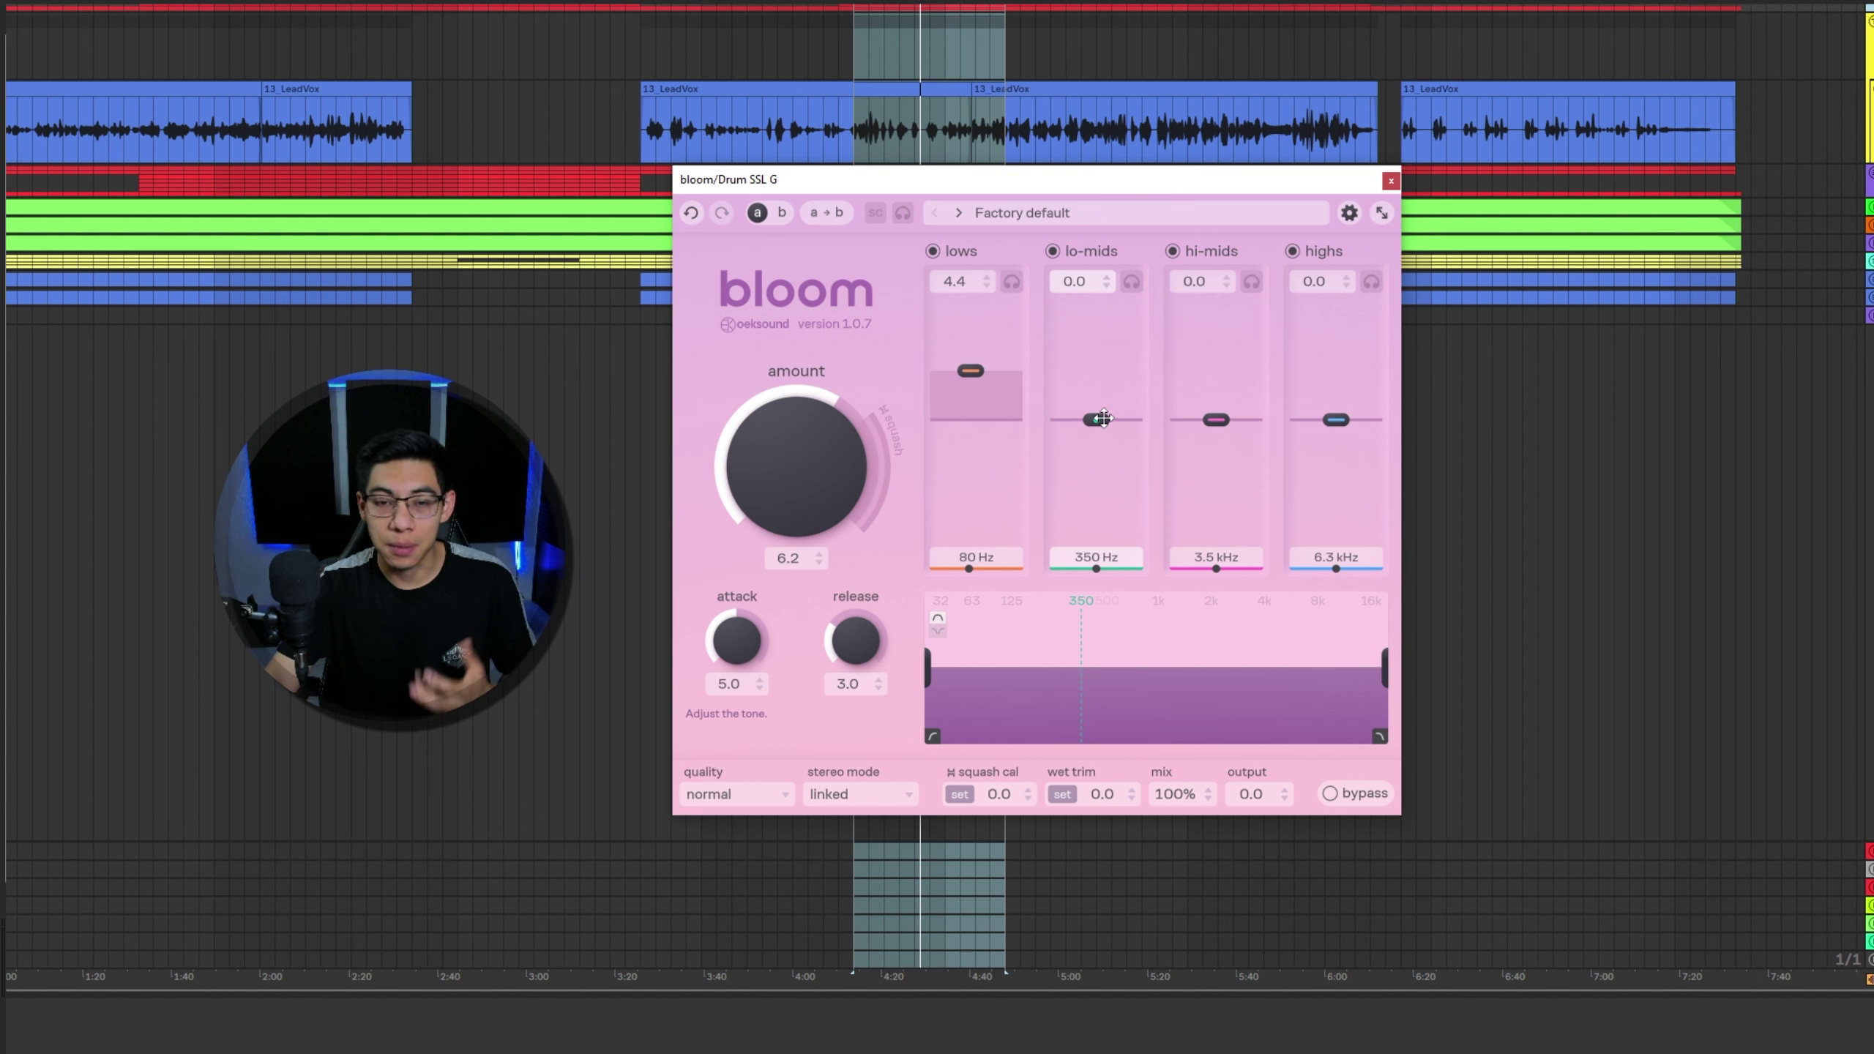
Step: Move the lo-mids band to 470 Hz and set its level to -2.9, auditioning the loop
key(space)
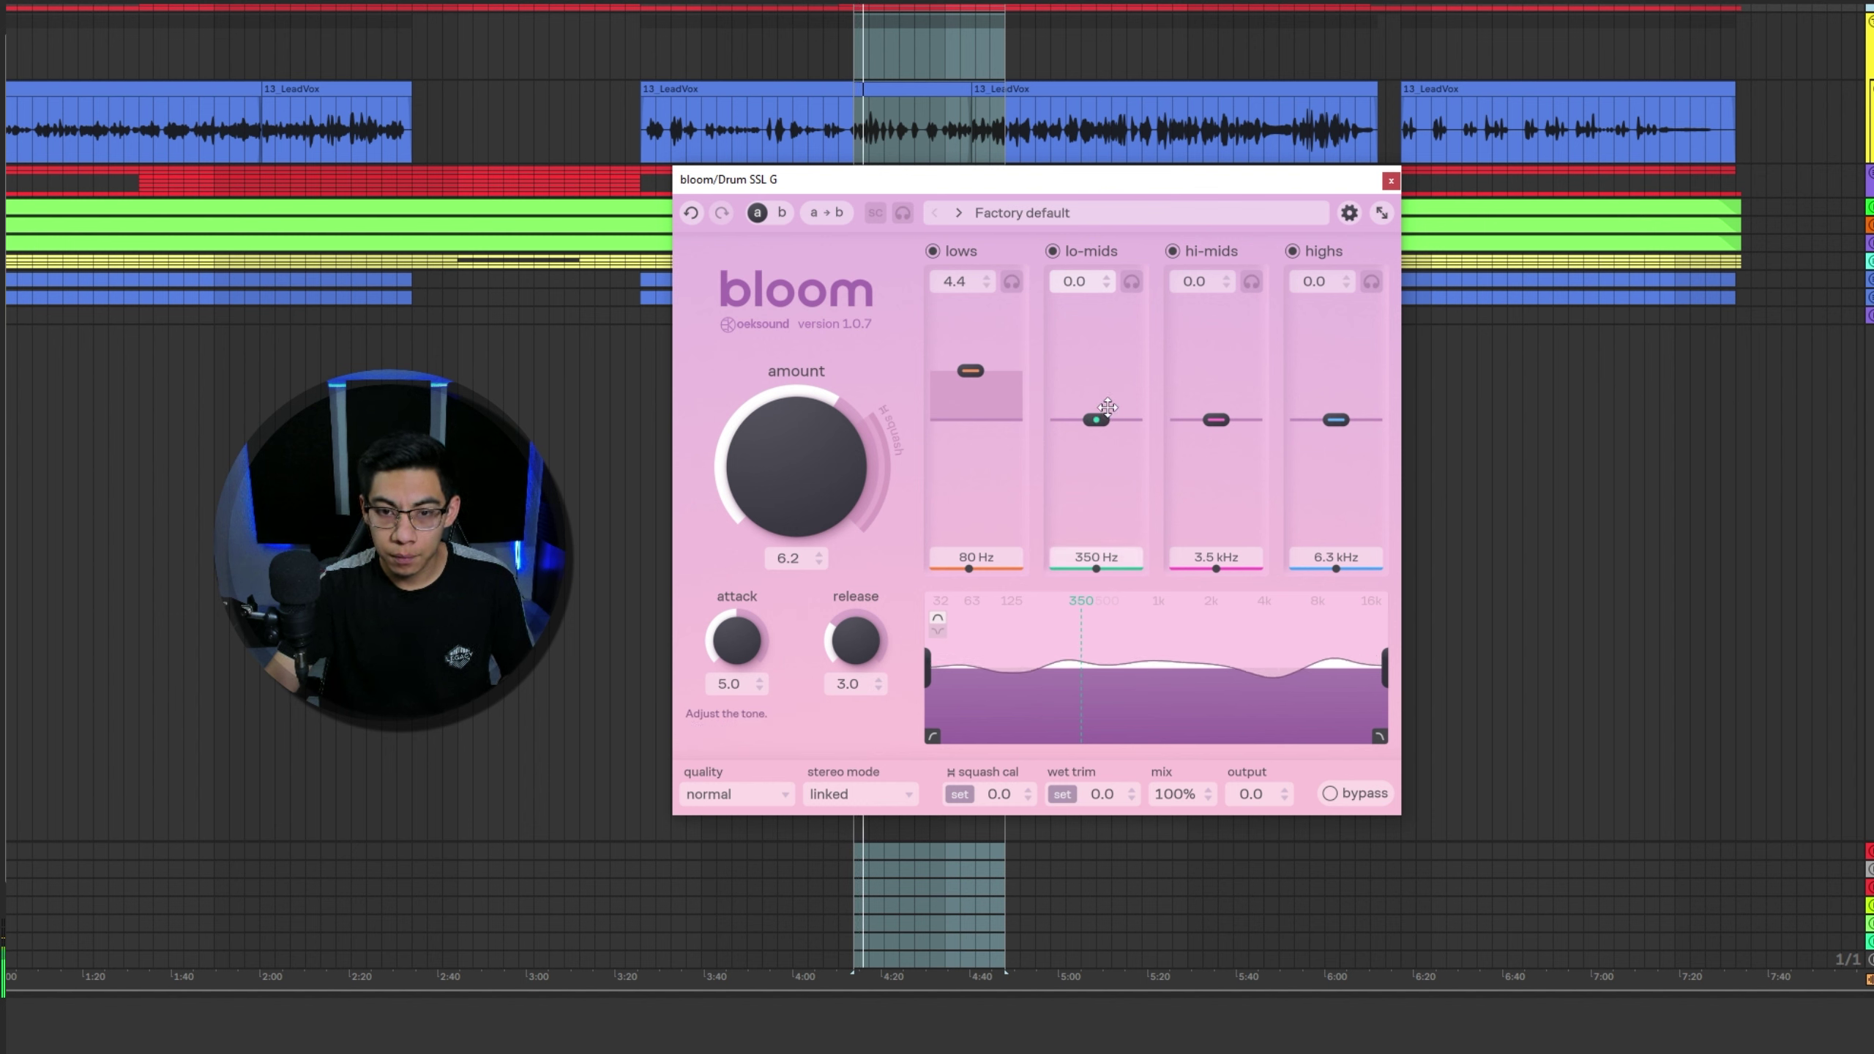
drag(1096, 420, 1107, 377)
key(space)
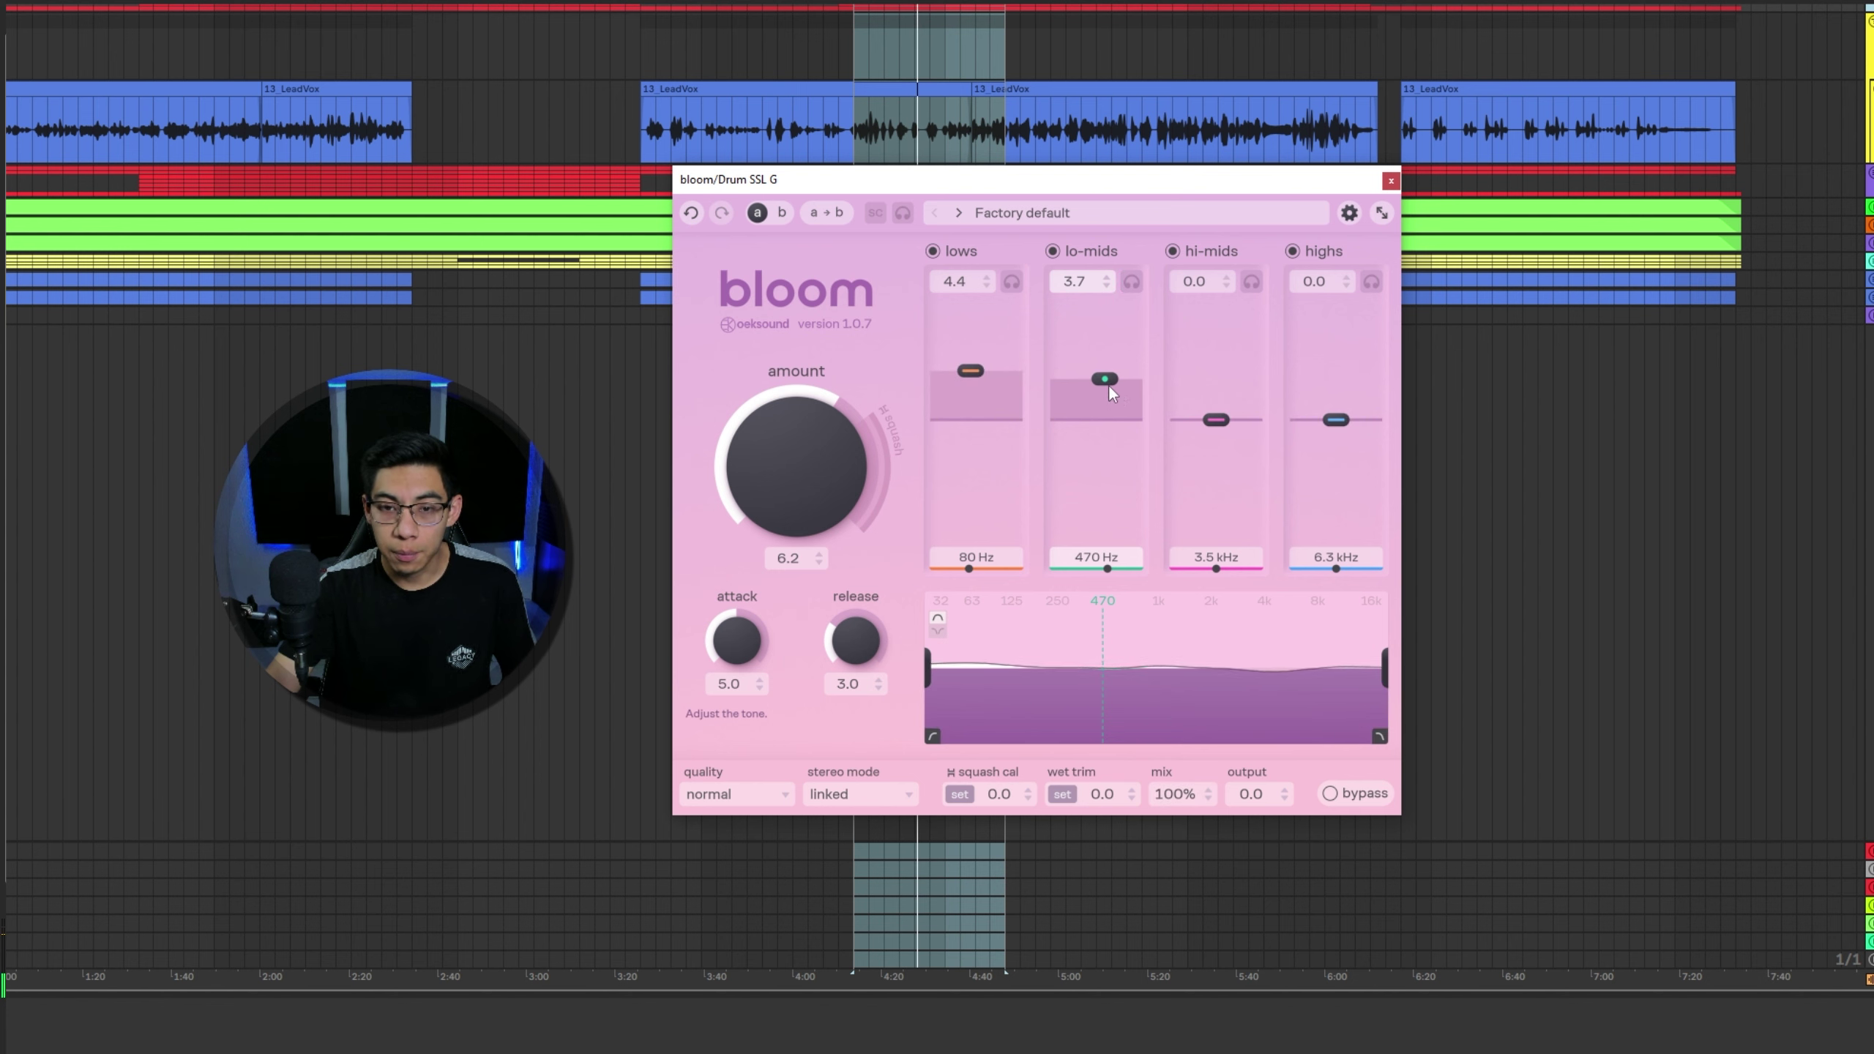
drag(1067, 281, 1089, 379)
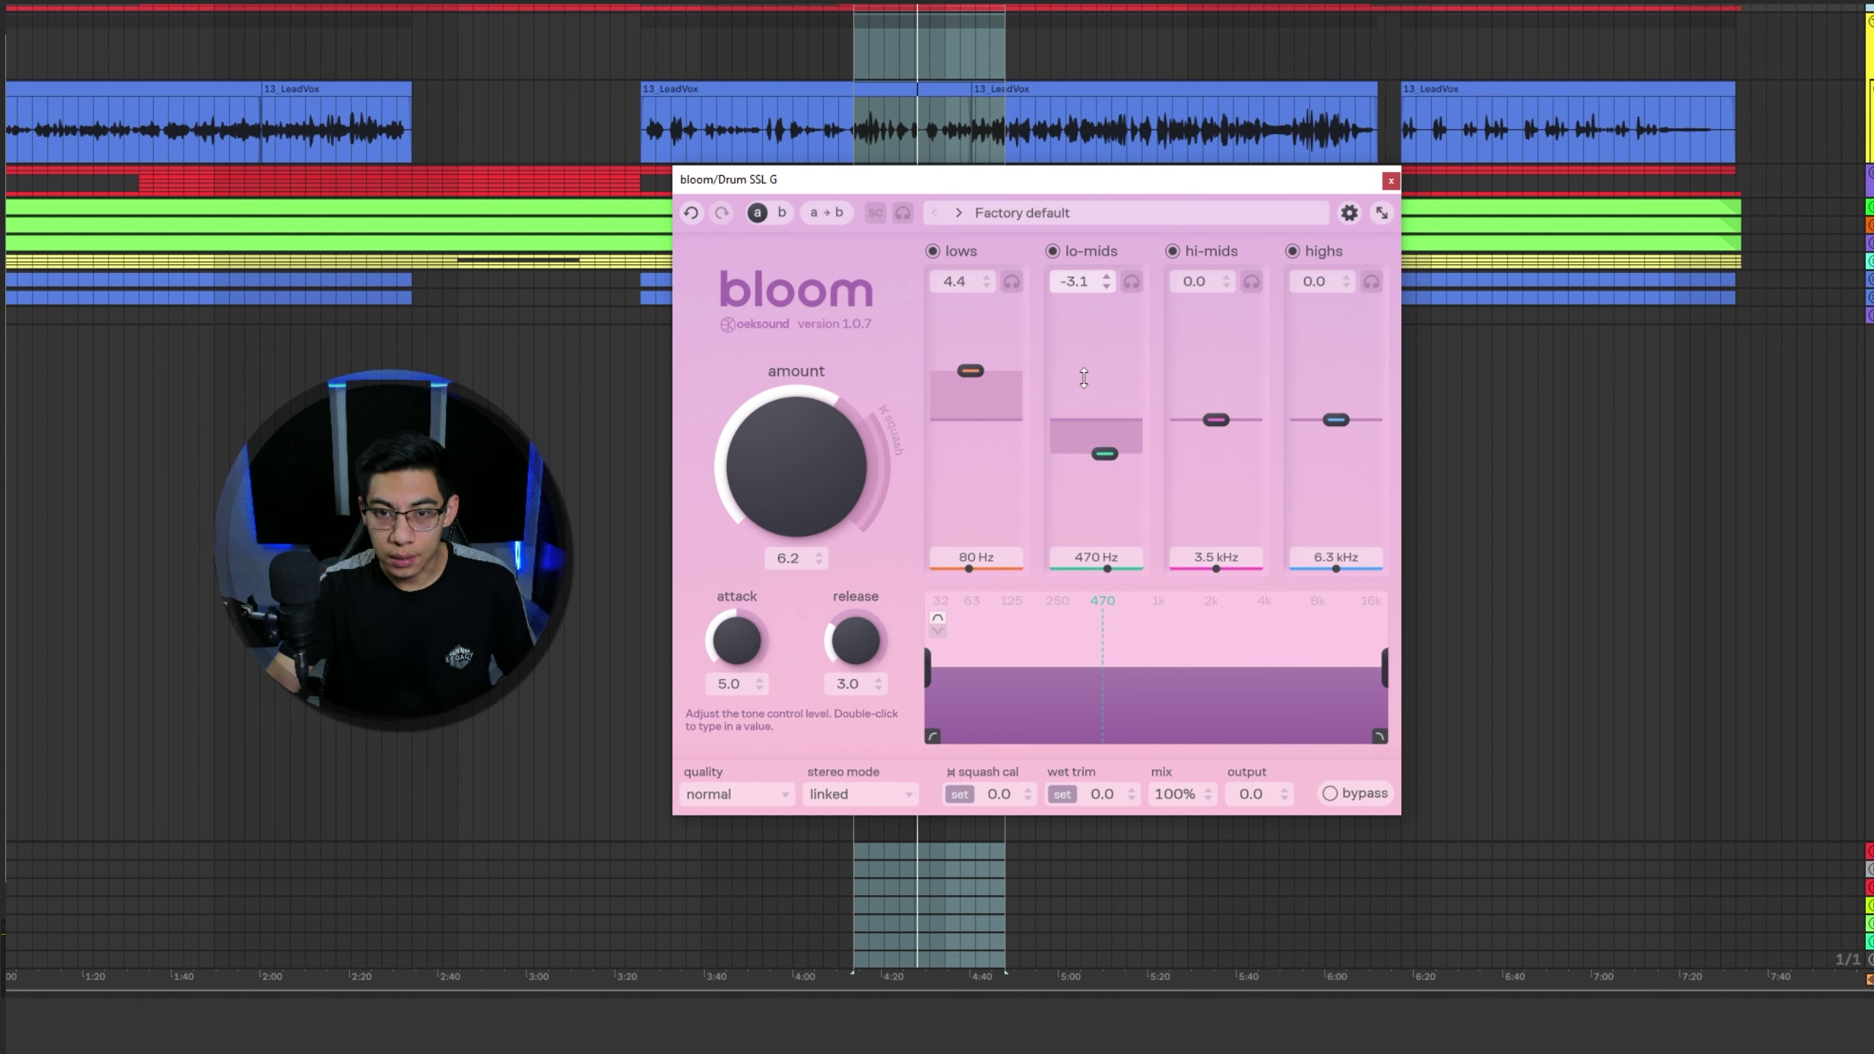
drag(1084, 378, 1084, 375)
key(space)
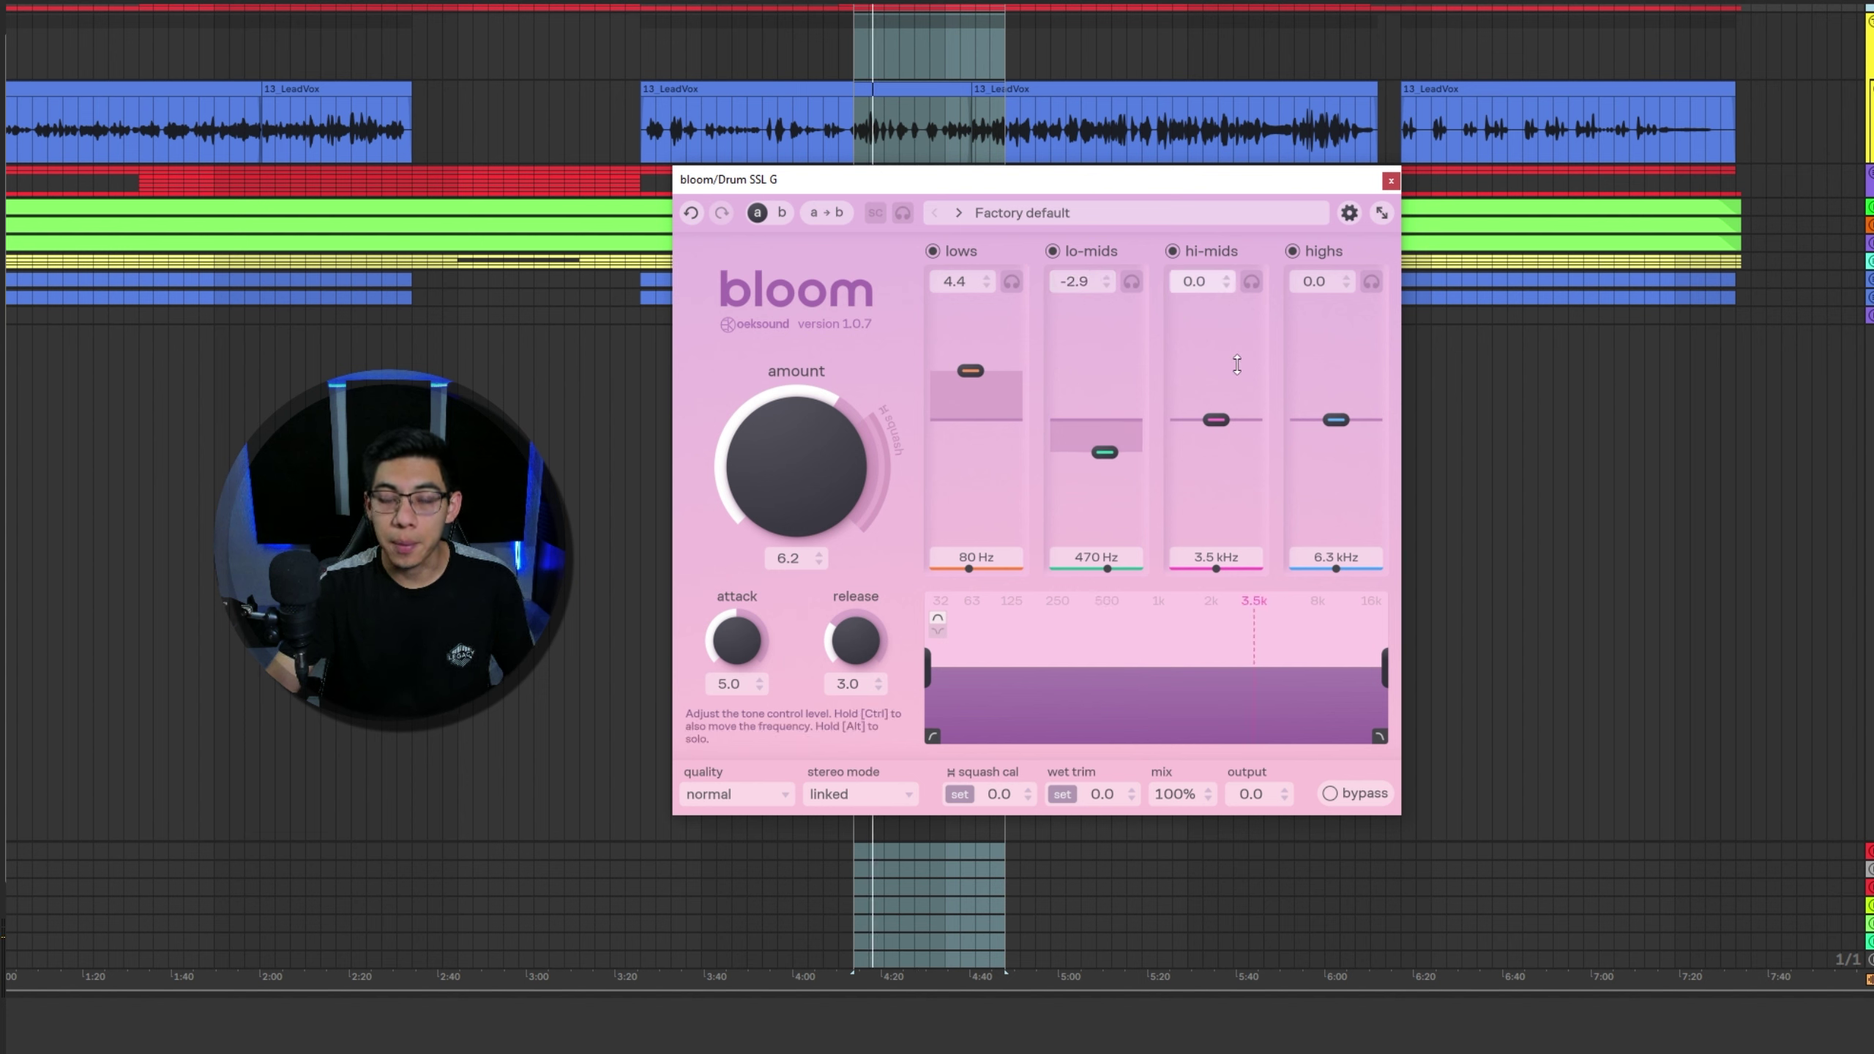
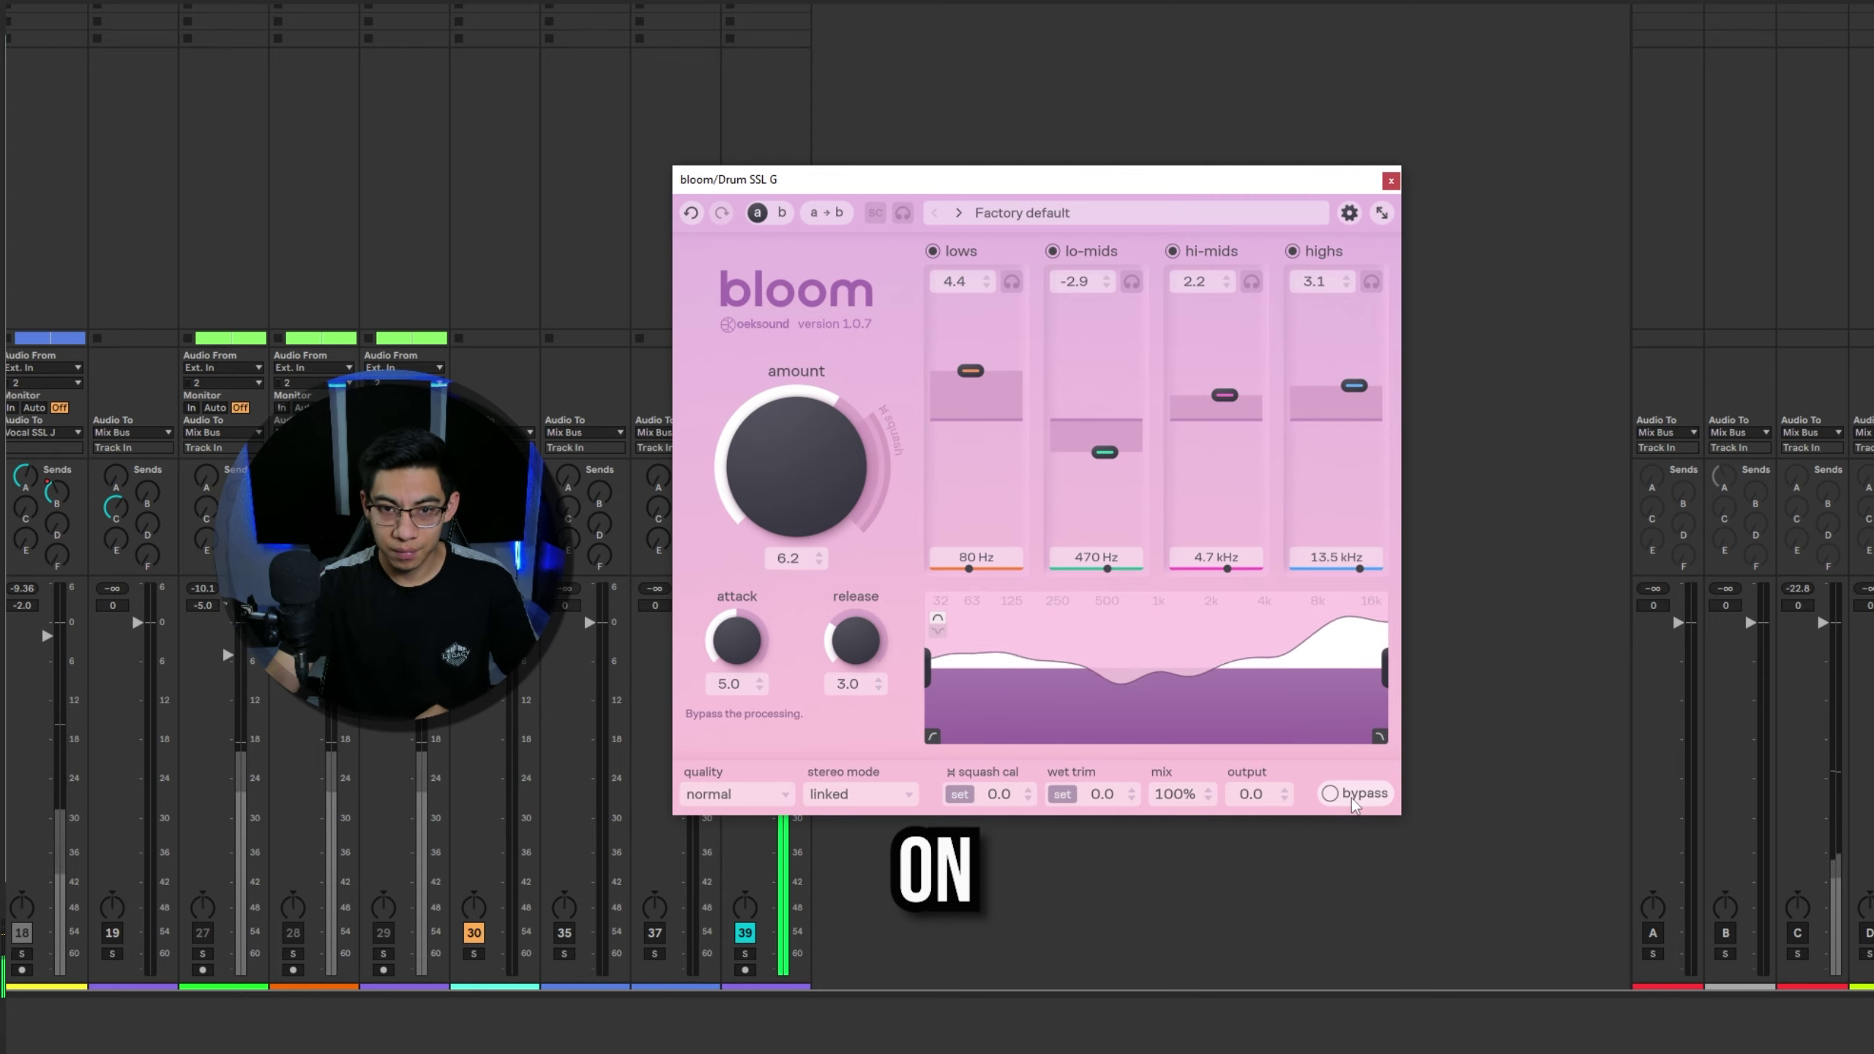
Step: Bypass and re-enable the processing during playback to compare the sound with the four tone bands adjusted
click(1350, 801)
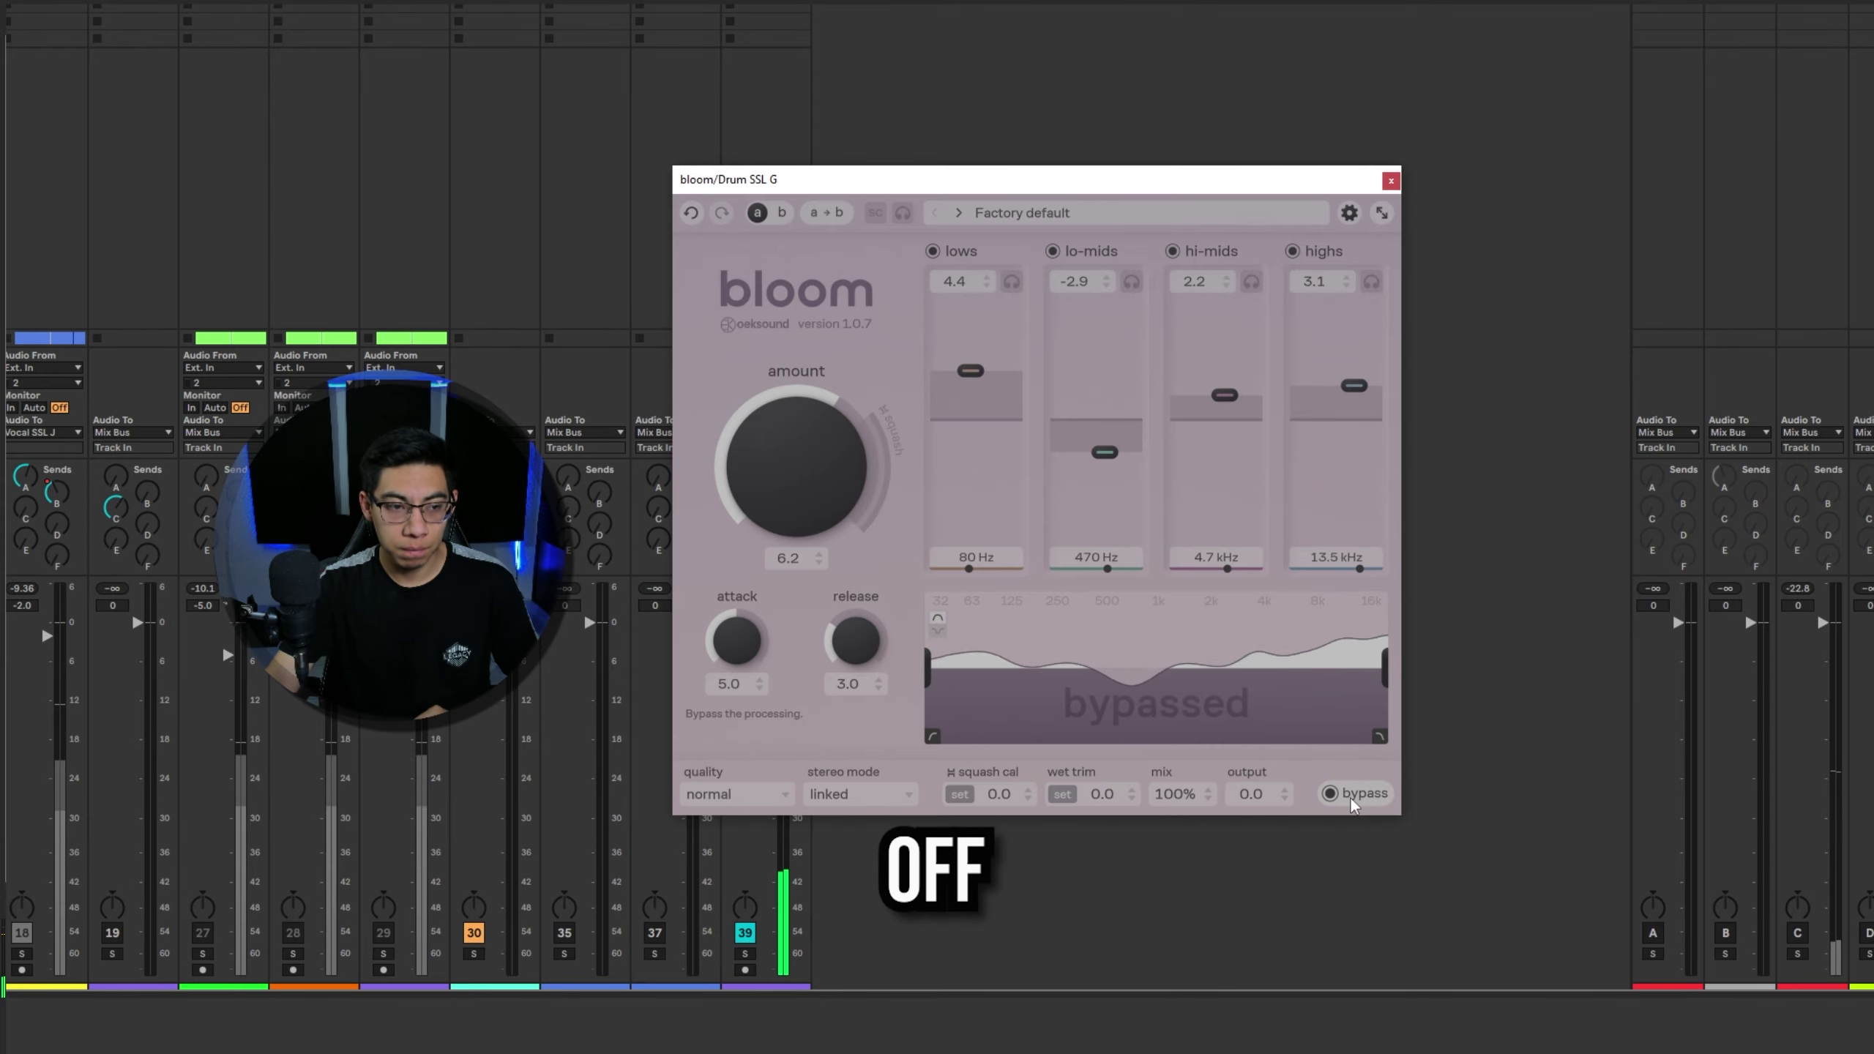
click(1353, 801)
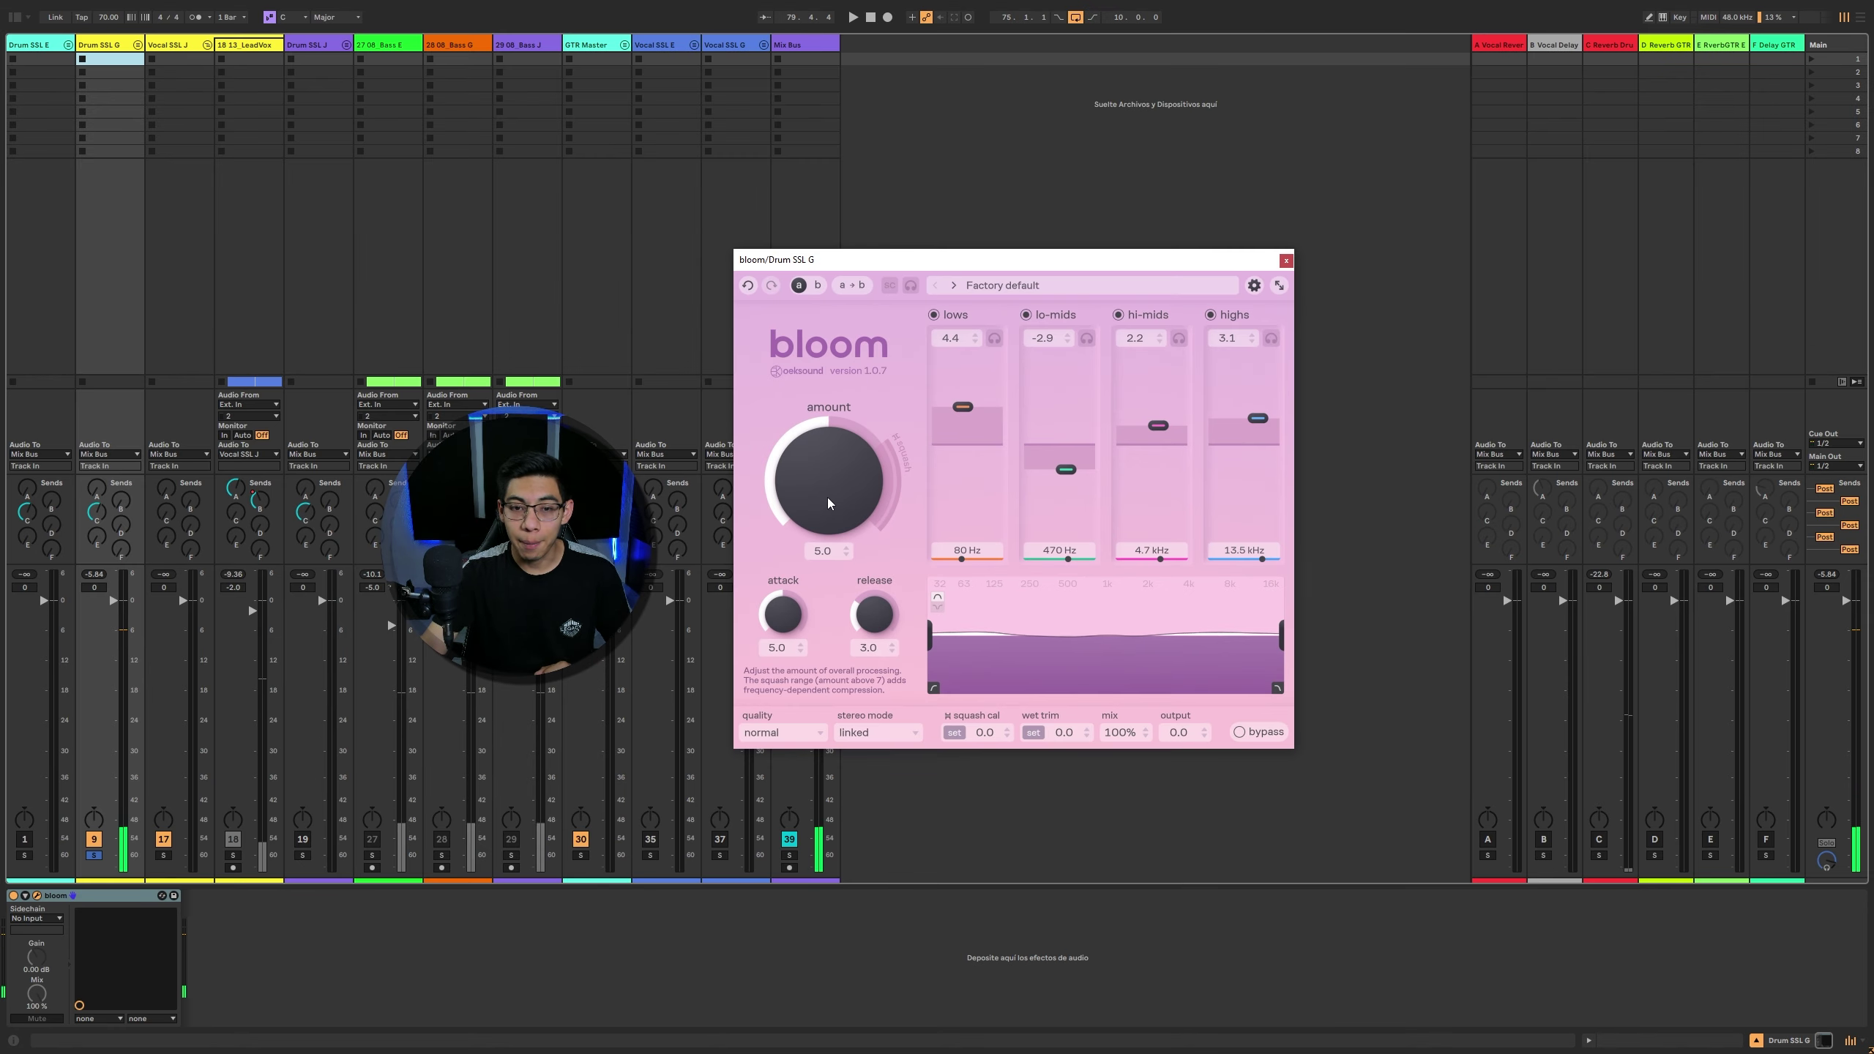
Step: Raise the overall processing amount to 7.0, play the loop, and push the amount into the squash range at about 8.3
drag(858, 440, 863, 436)
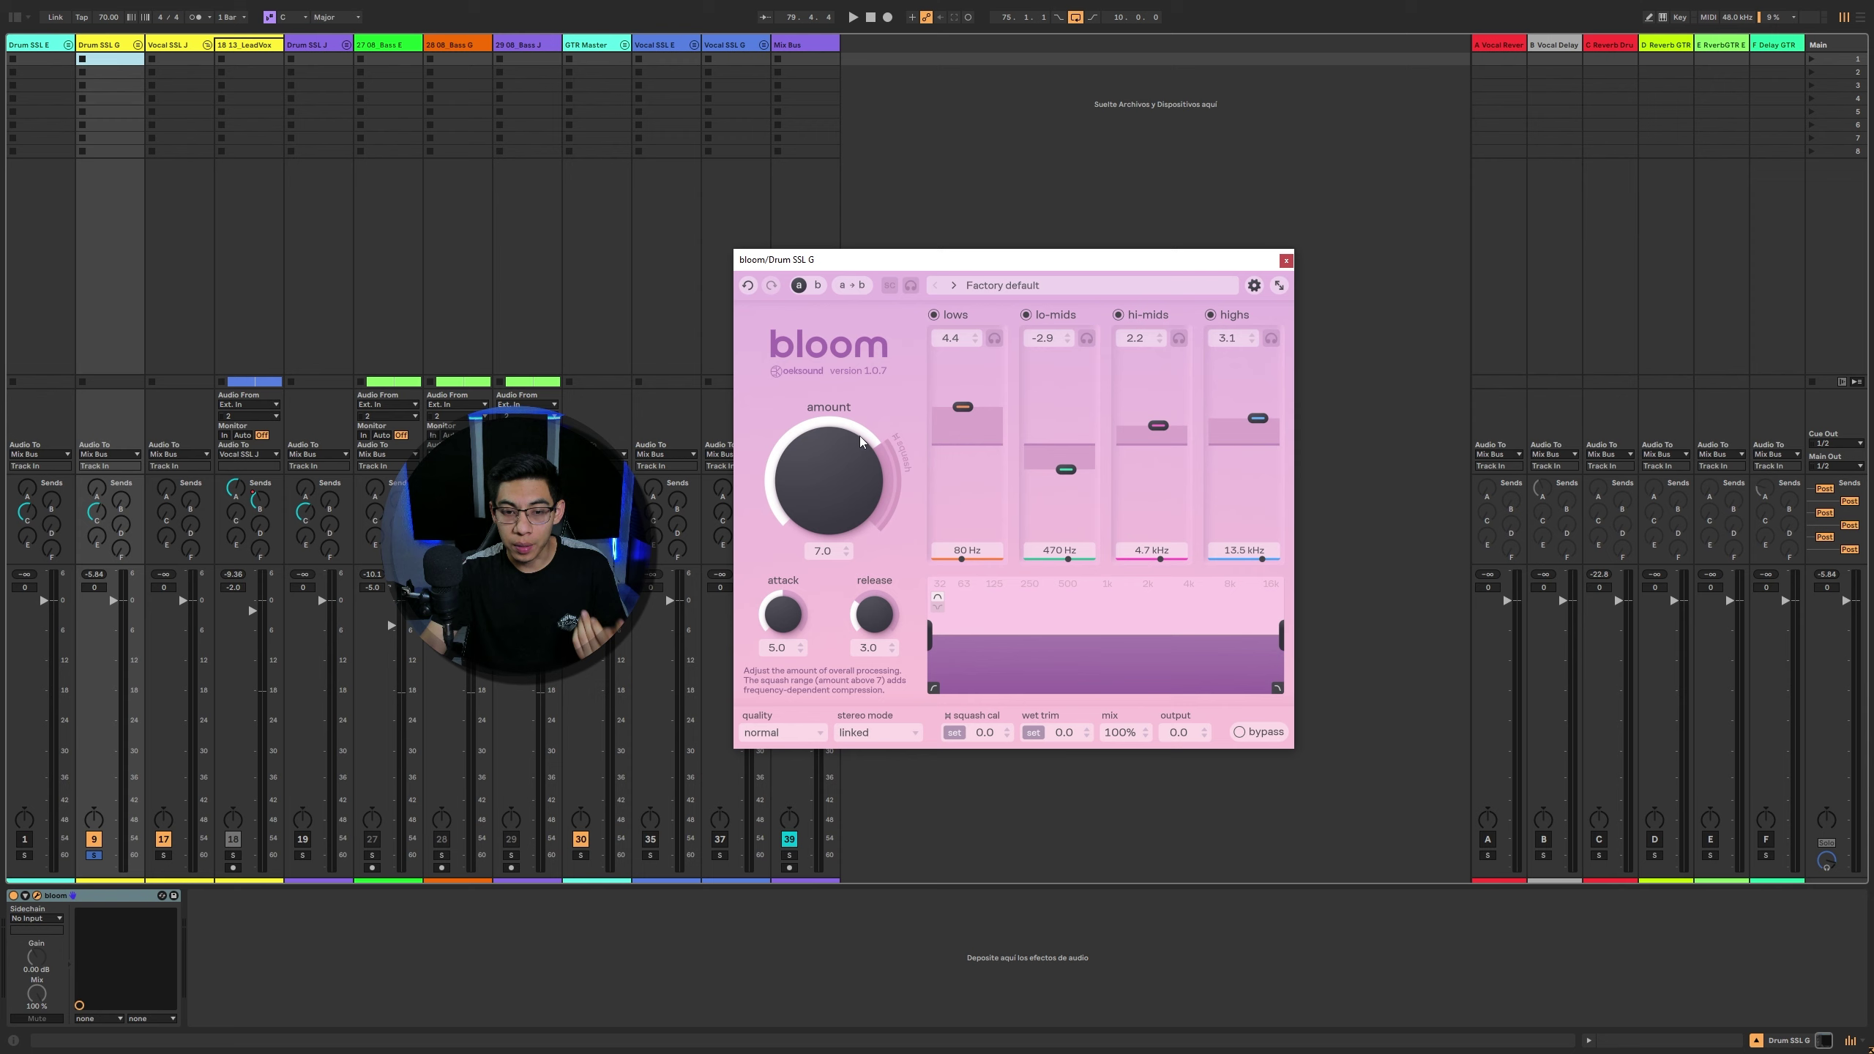
key(space)
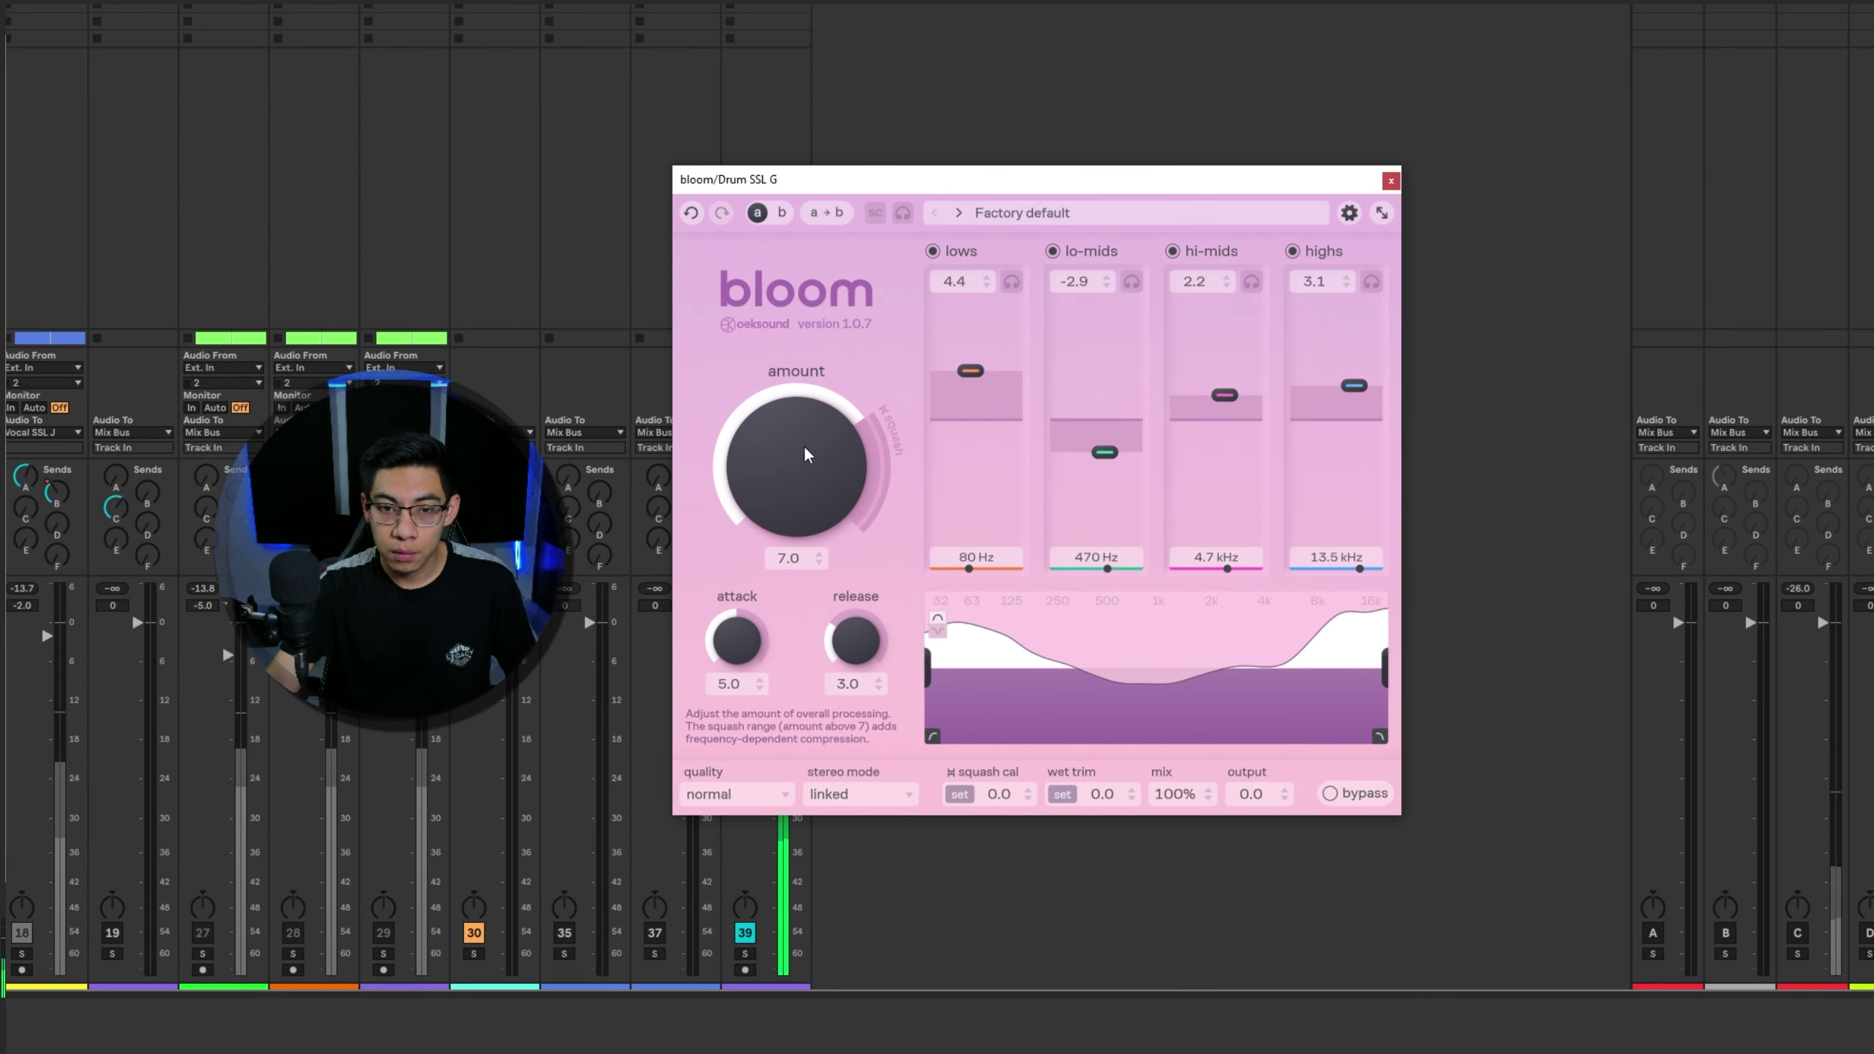
drag(817, 478, 828, 428)
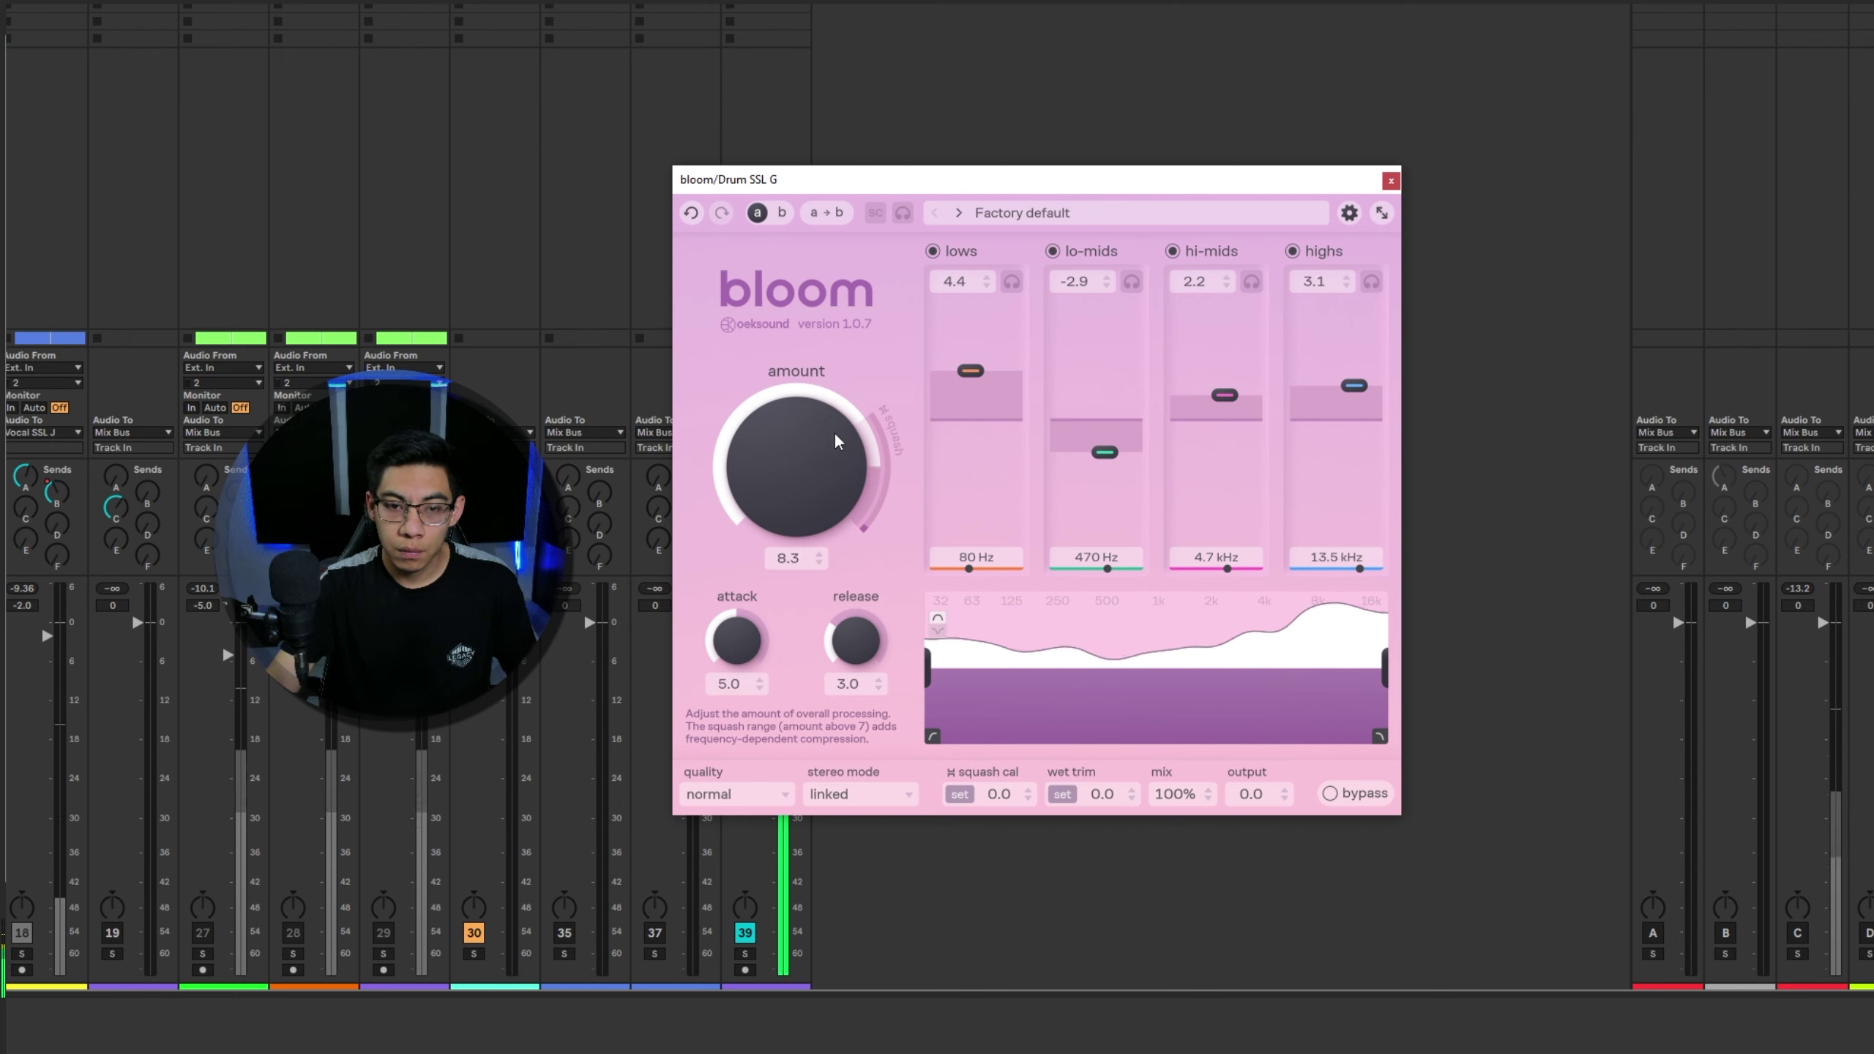
Step: Trim the plugin's output to -1.1 and toggle the processing during playback to compare the drum bus with and without it
click(1330, 793)
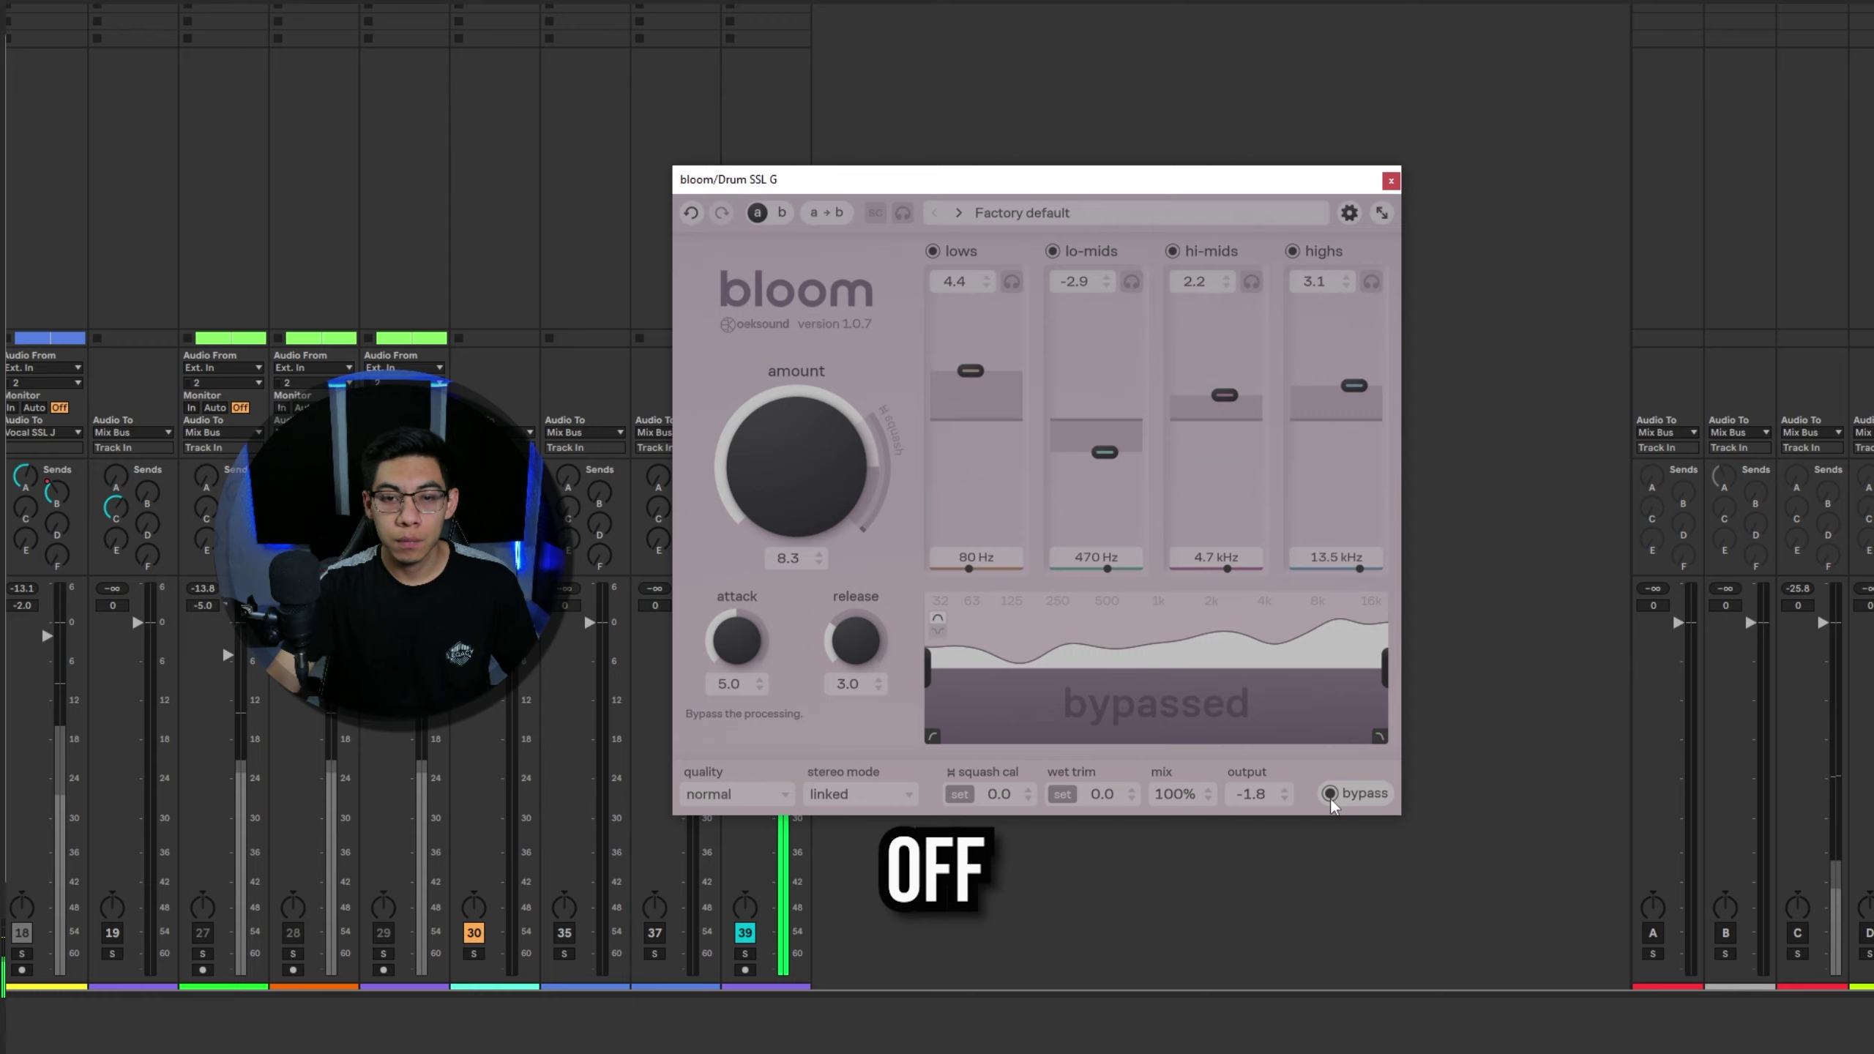
click(1330, 800)
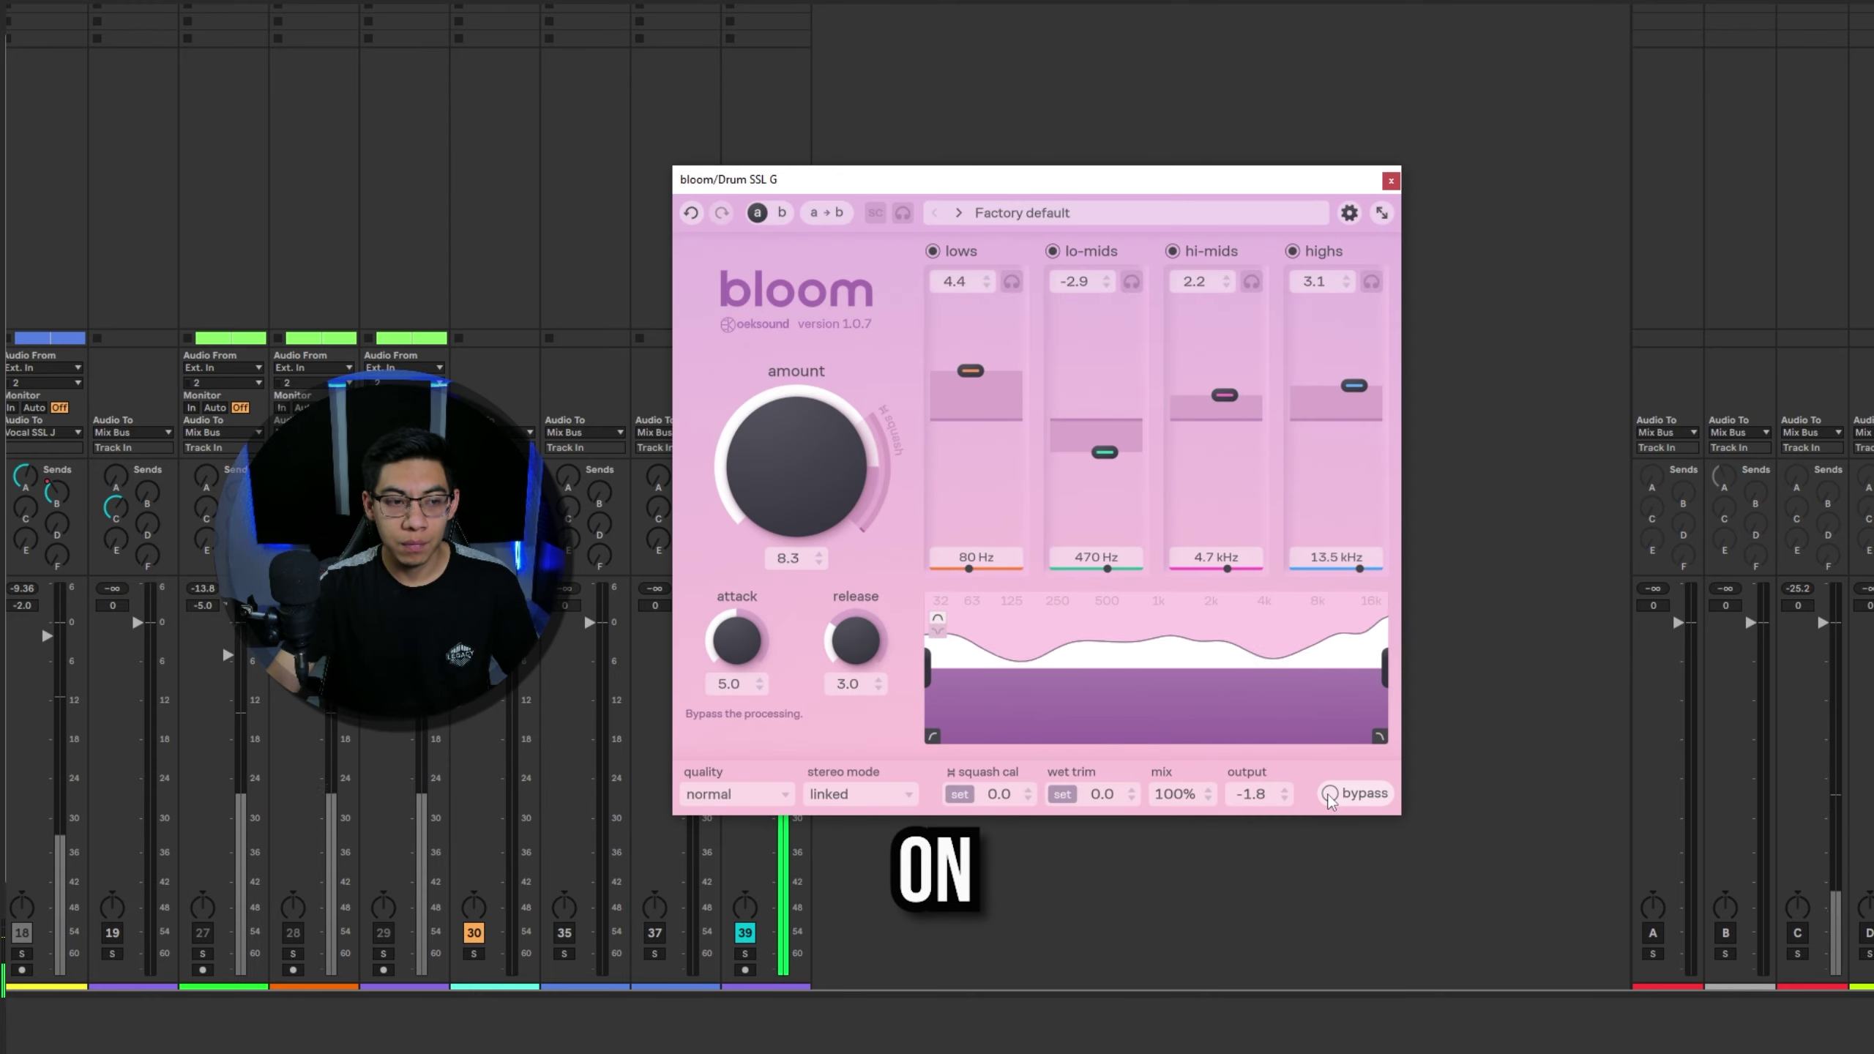
click(1329, 795)
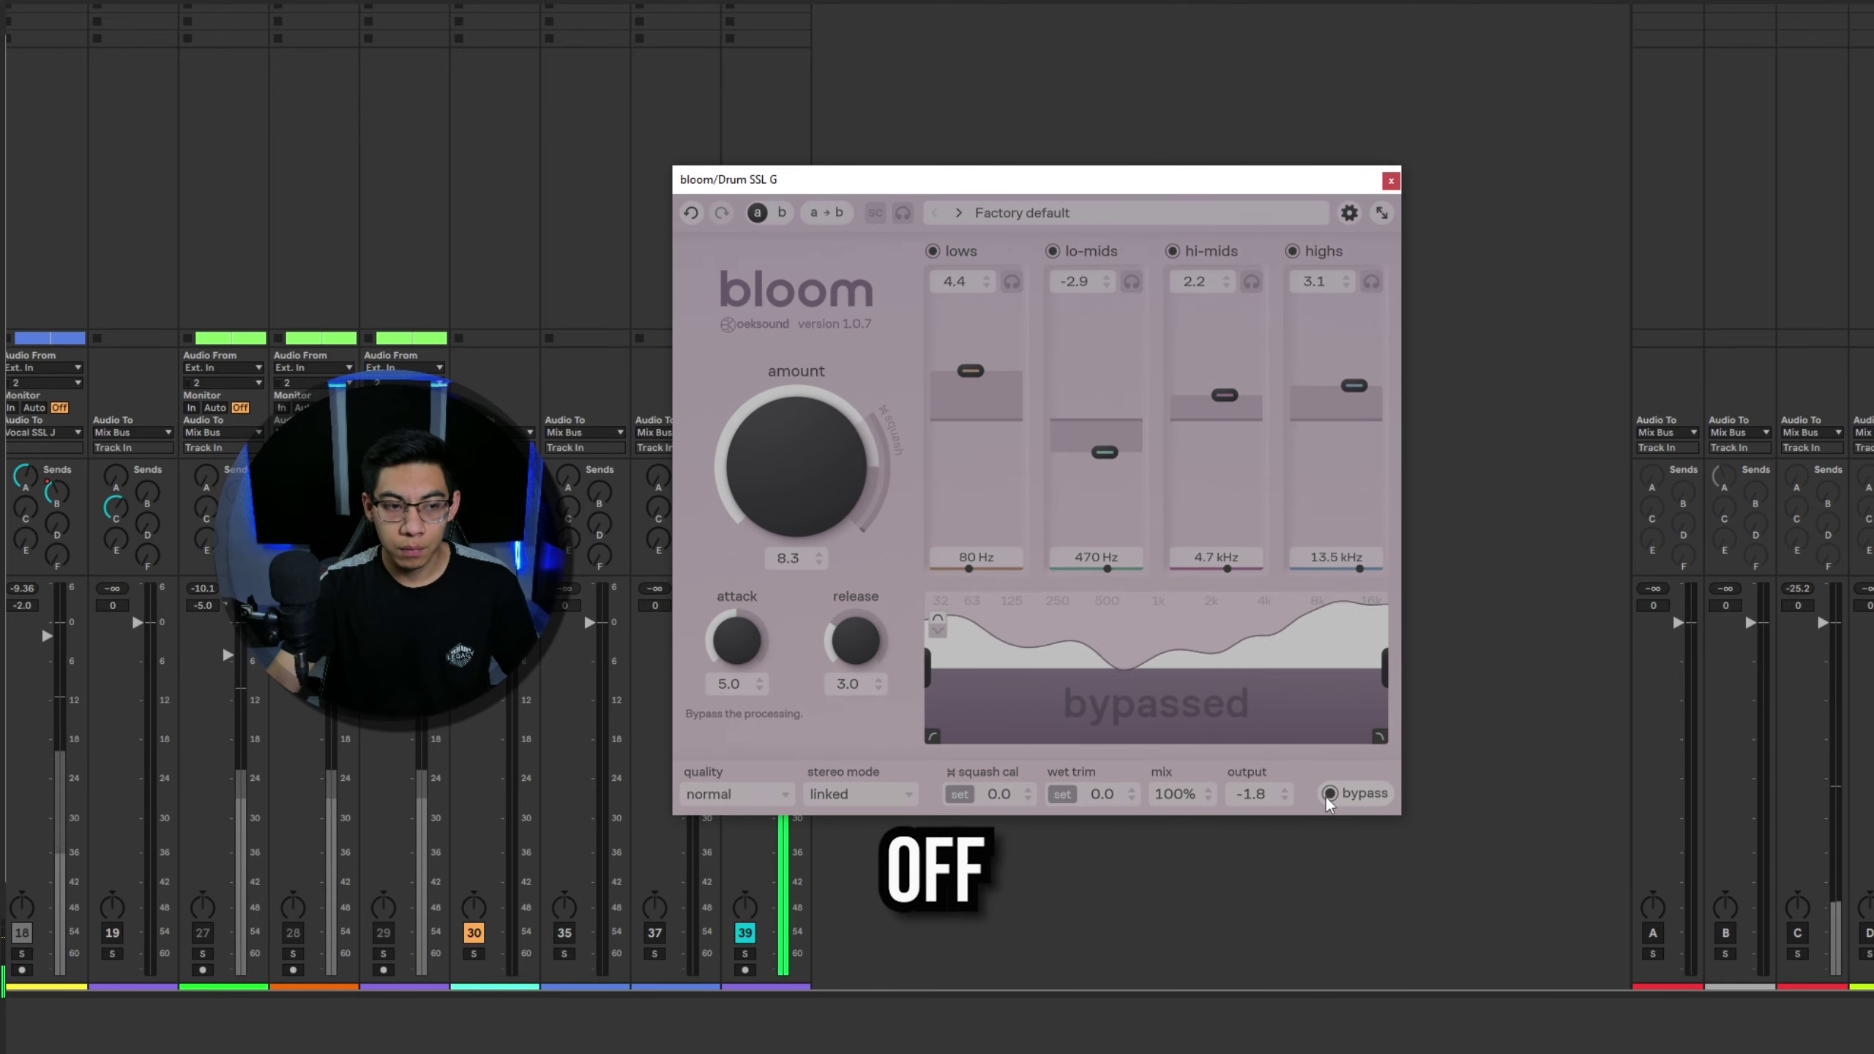
click(1329, 794)
drag(1259, 794, 1258, 791)
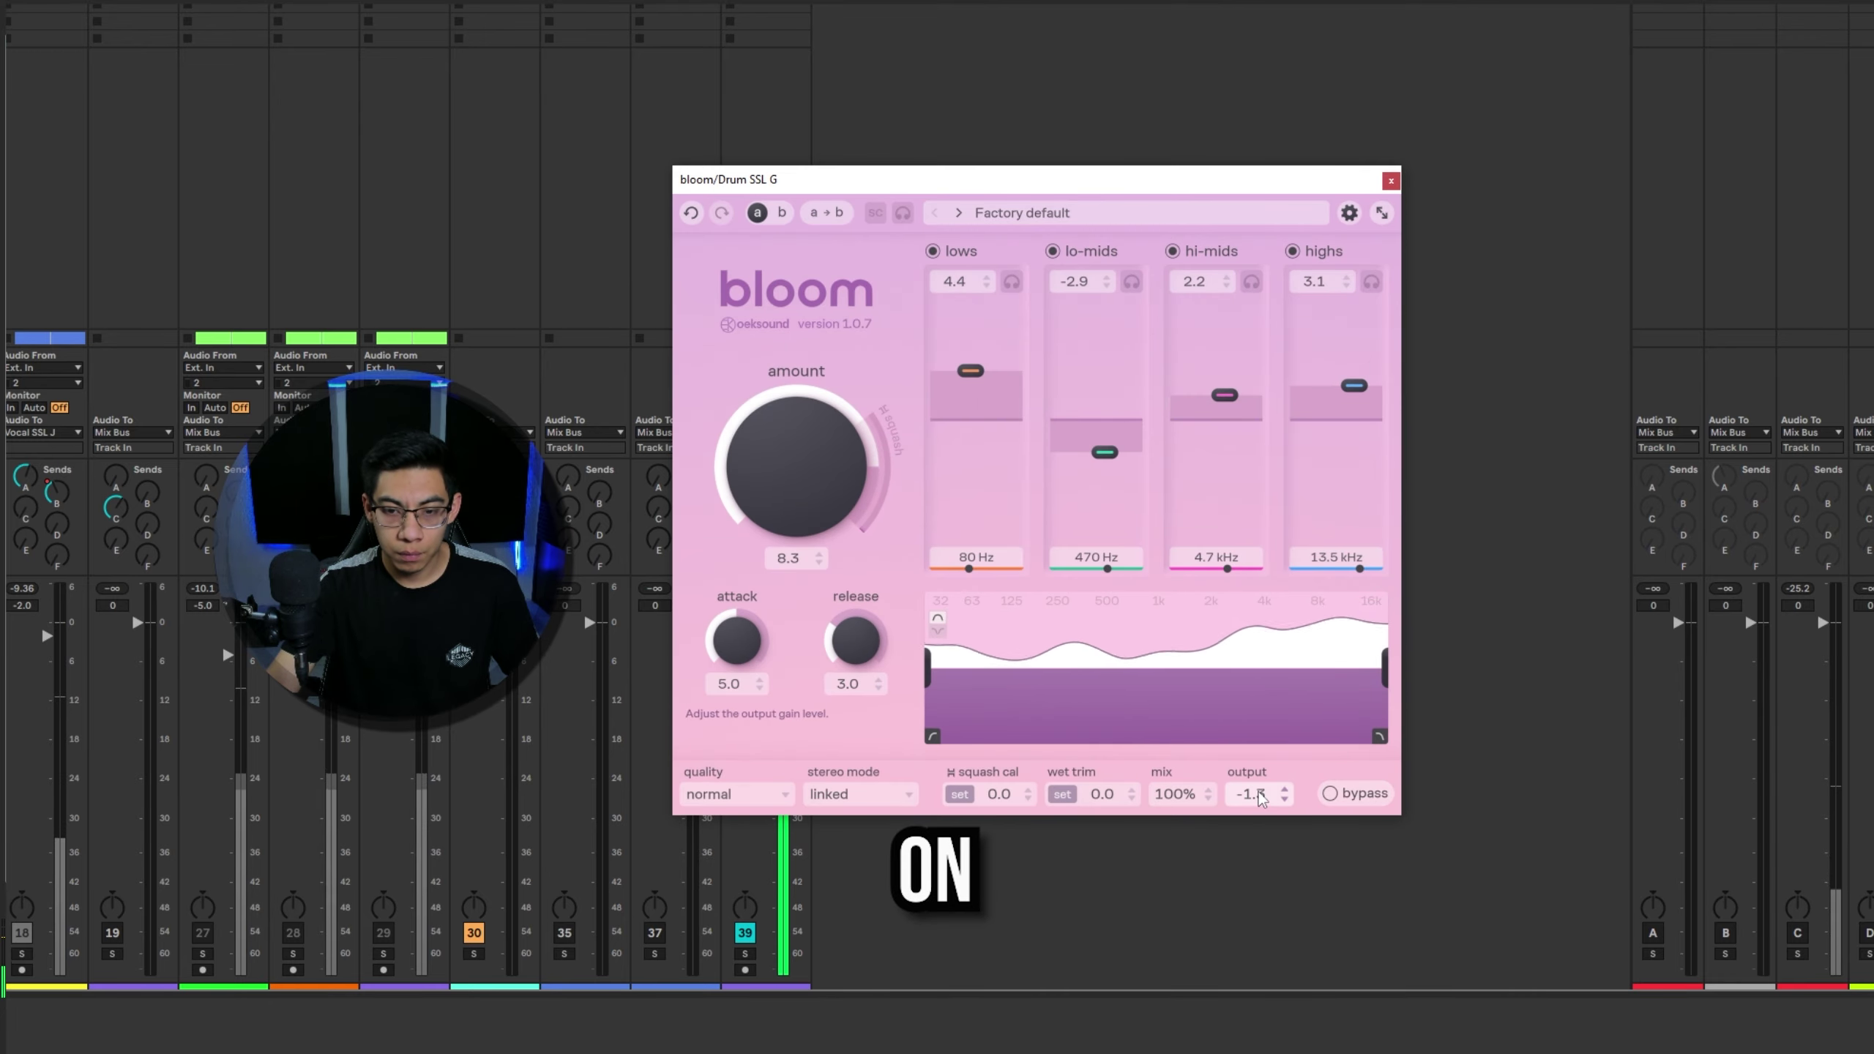
click(1330, 794)
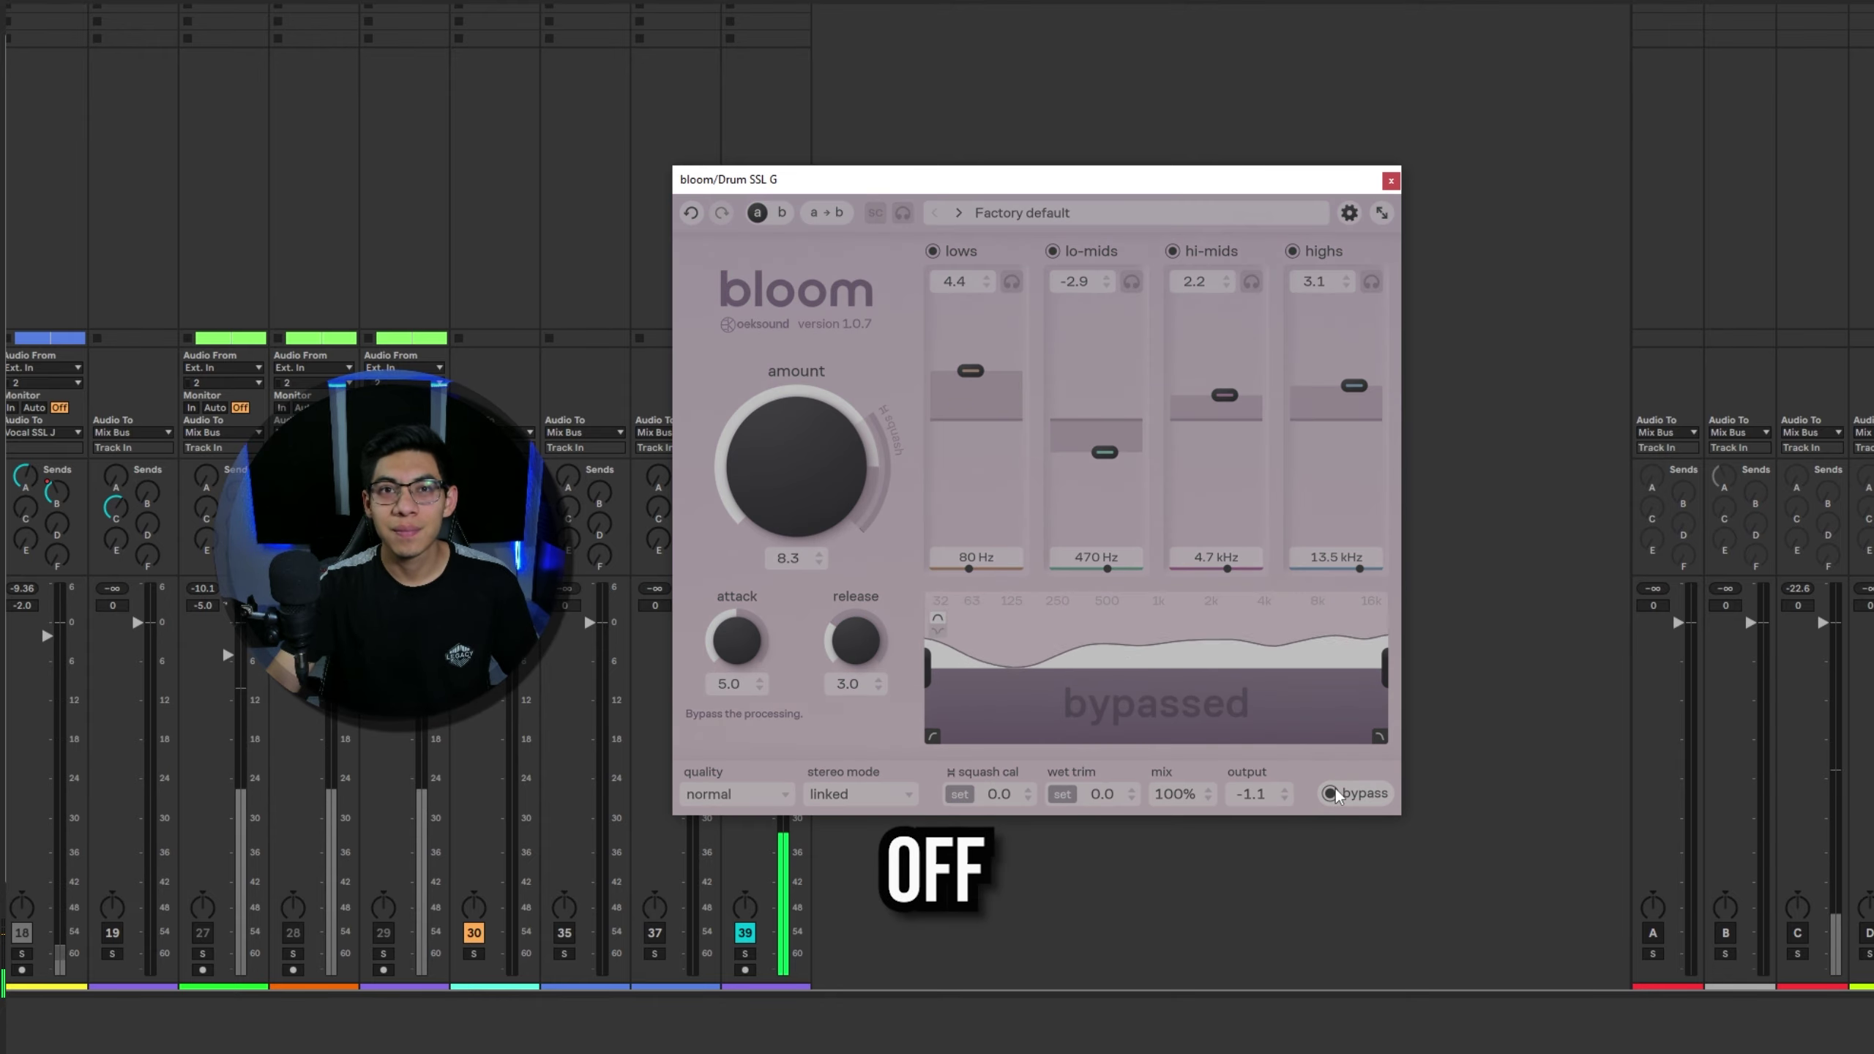
click(1330, 794)
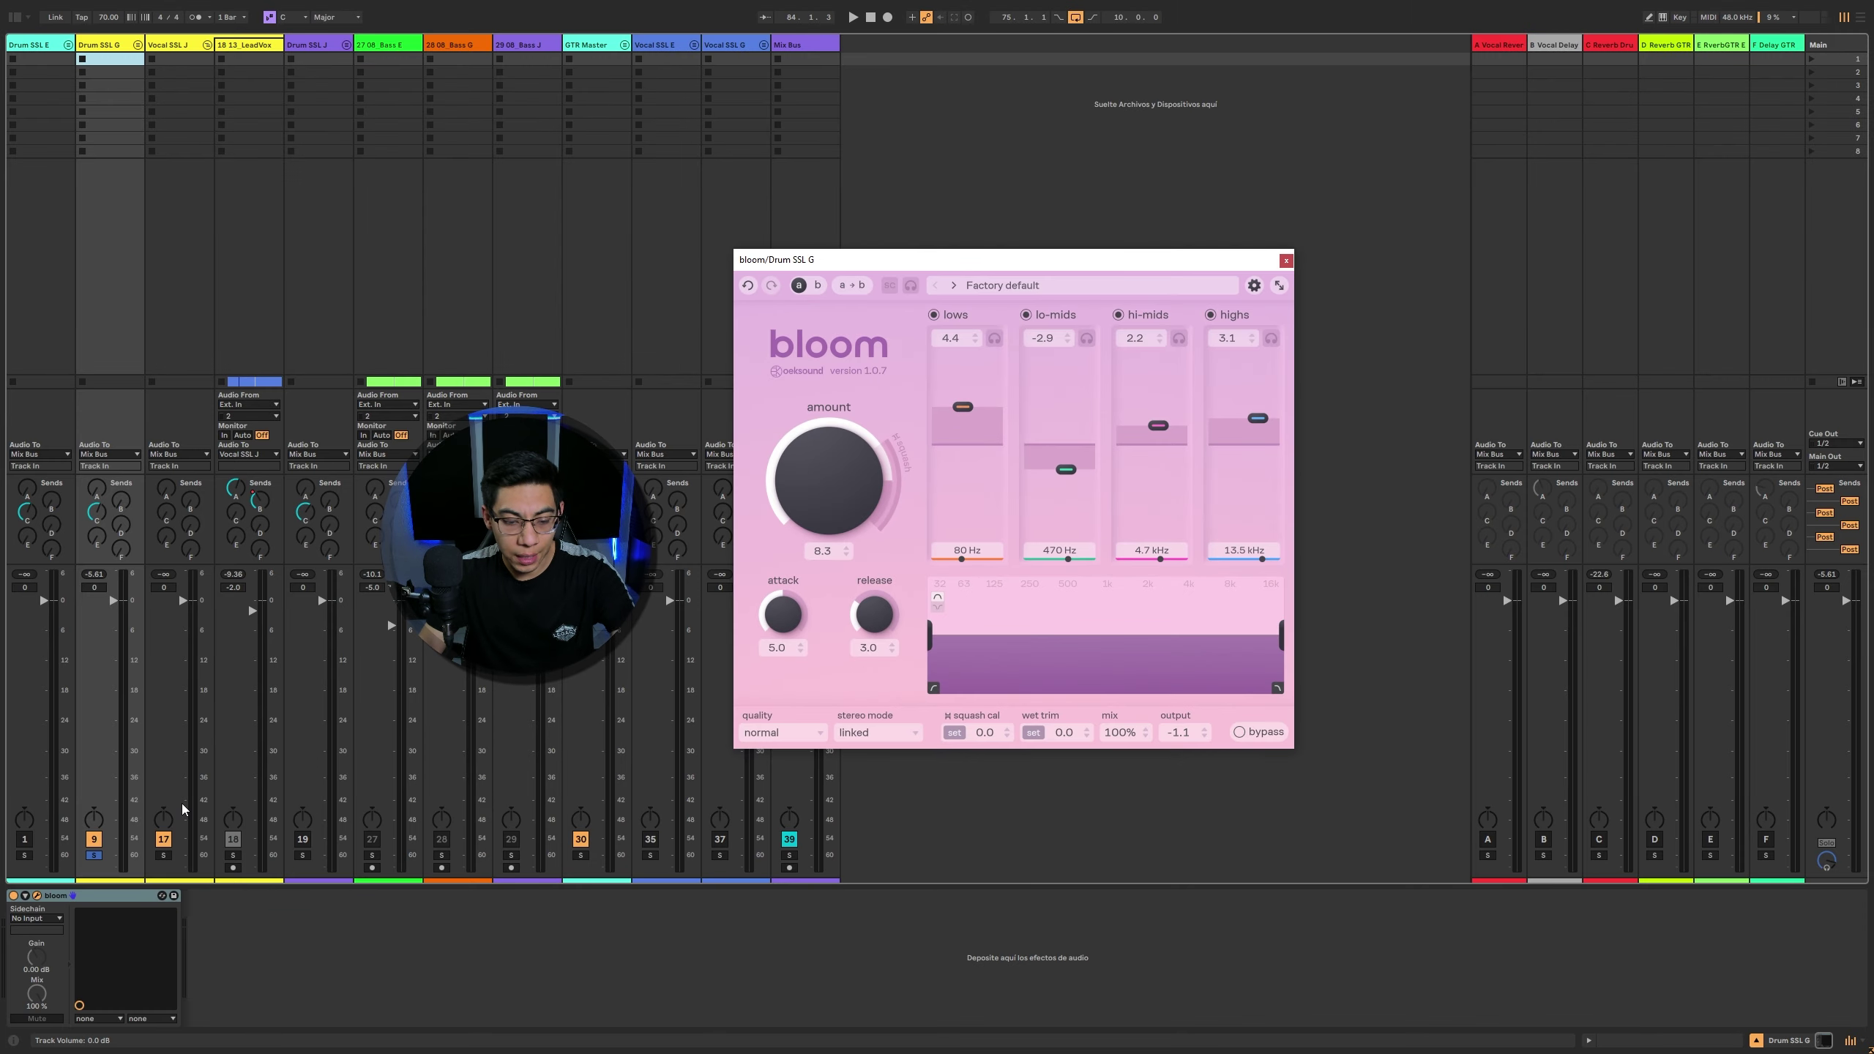
Step: Solo the vocal bus and, in the lead vocal's bloom, boost the hi-mids to 3.1 at 5.4 kHz
click(163, 855)
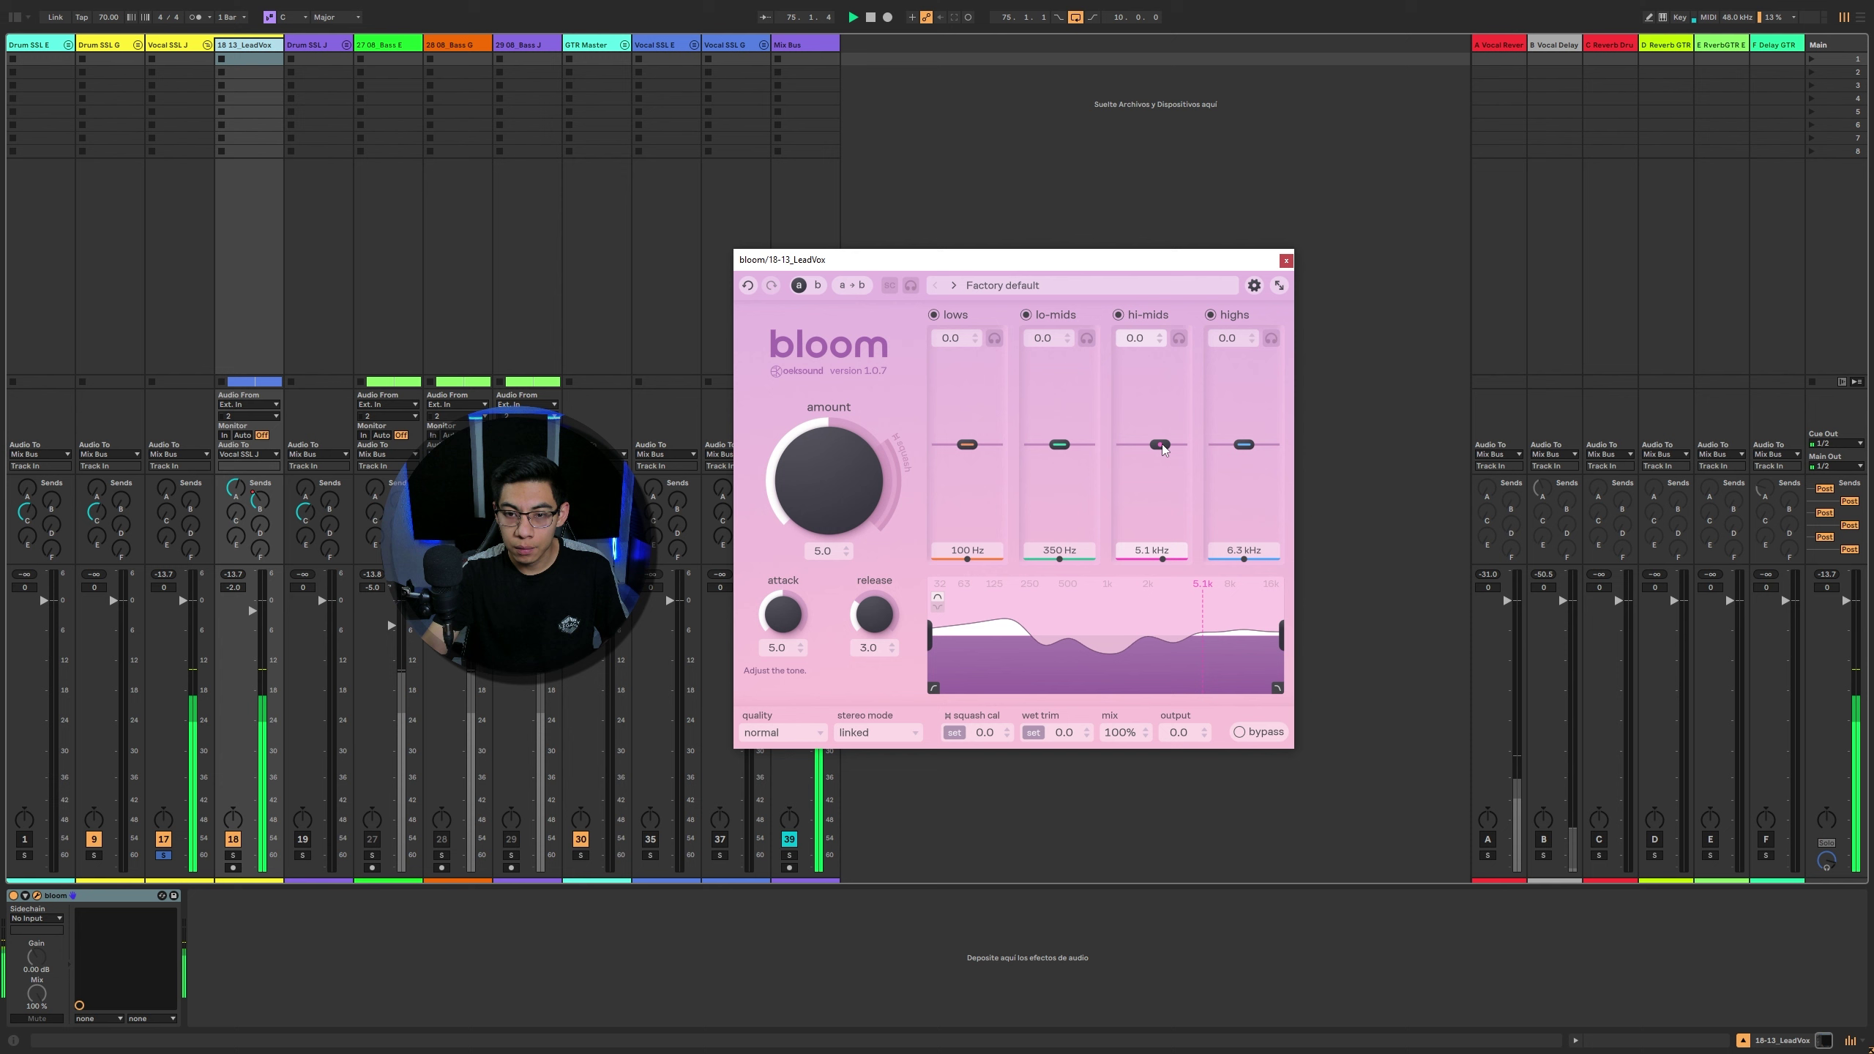
drag(1163, 443, 1166, 418)
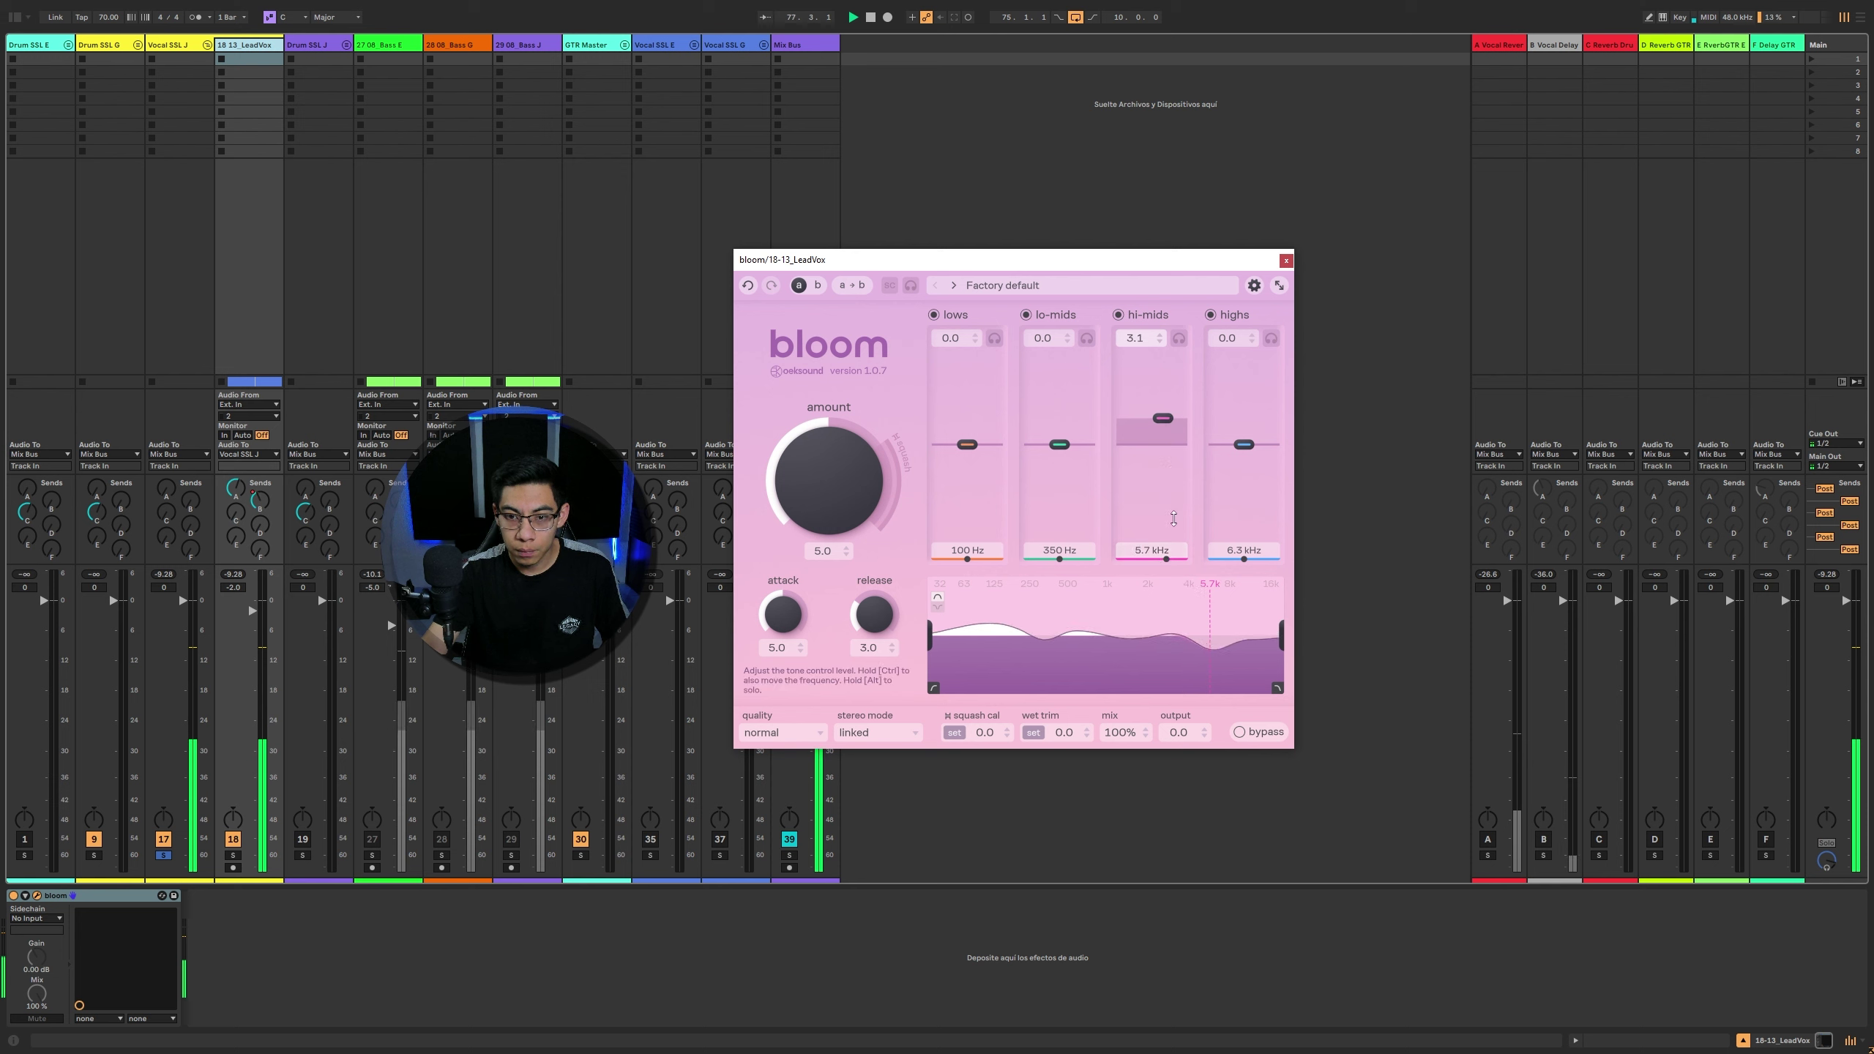
drag(1165, 560, 1162, 561)
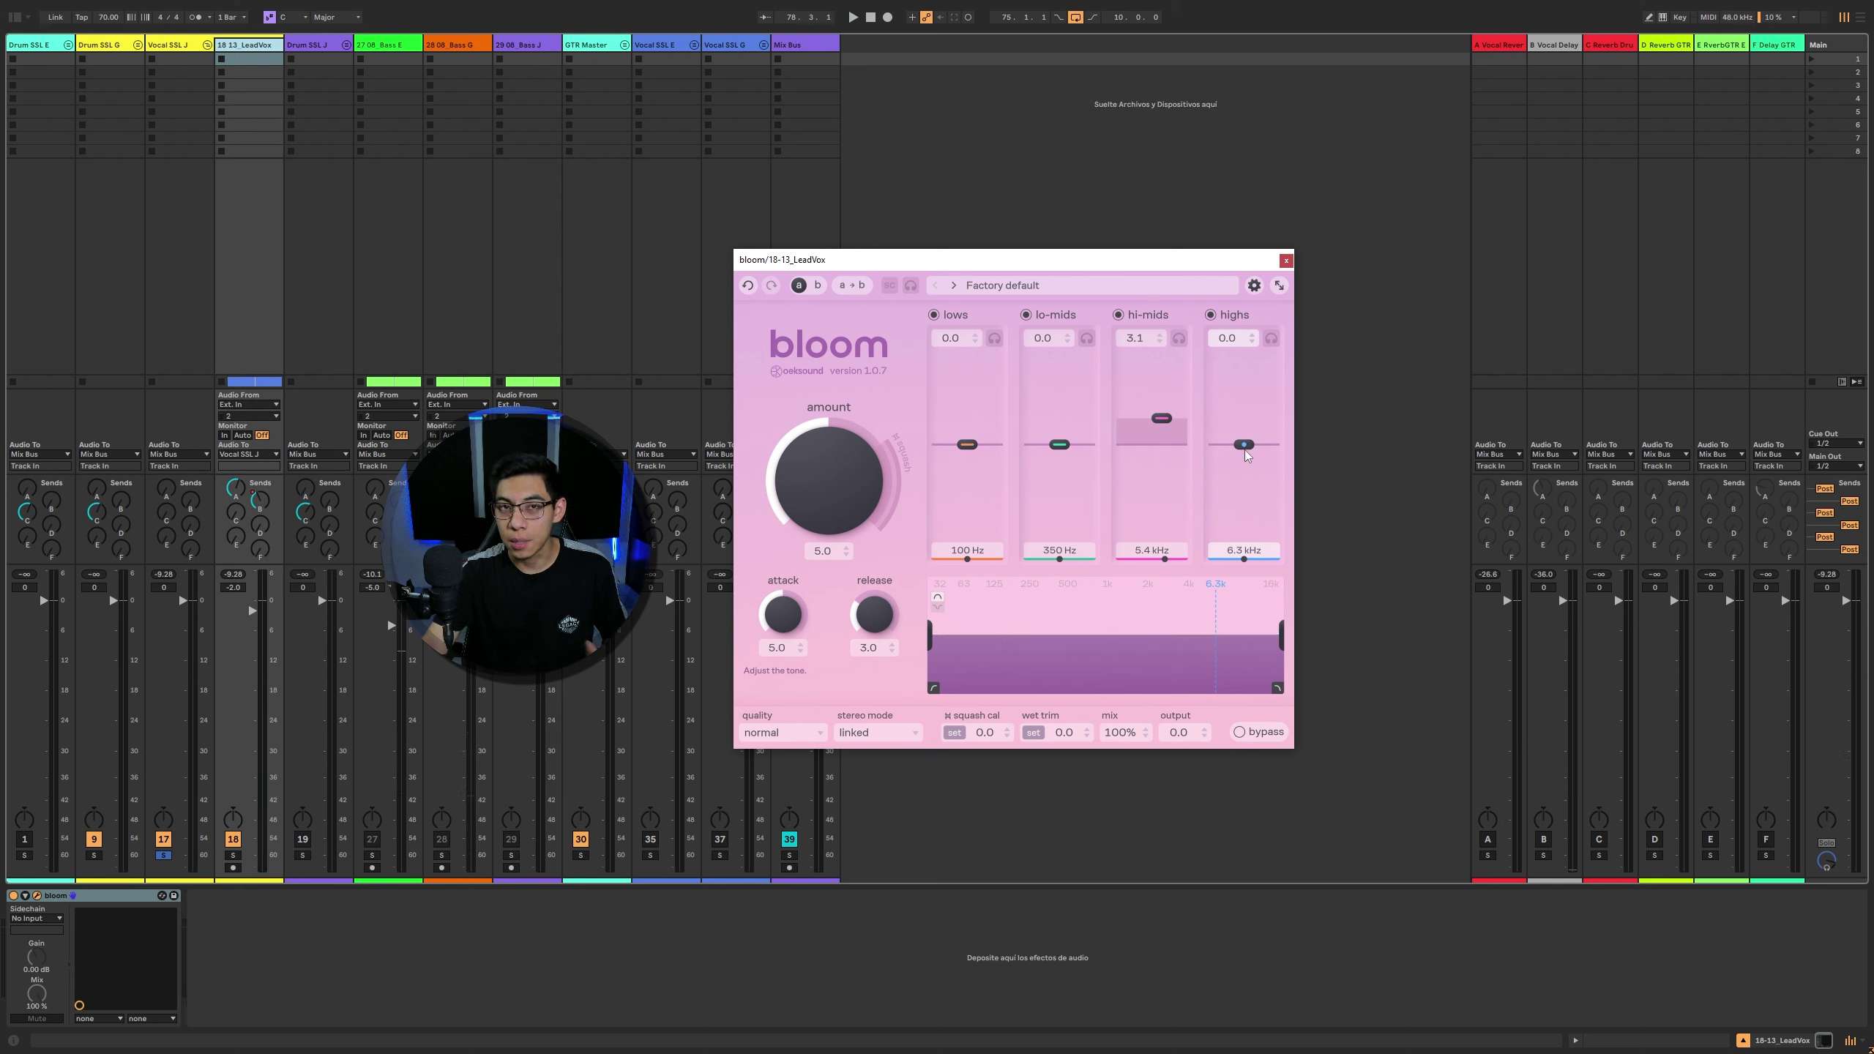
Step: Set the lead vocal's highs to 6.5 at 10.1 kHz, lows to 2.2 and lo-mids to -1.9, and raise the amount to 5.9
drag(1244, 558, 1267, 561)
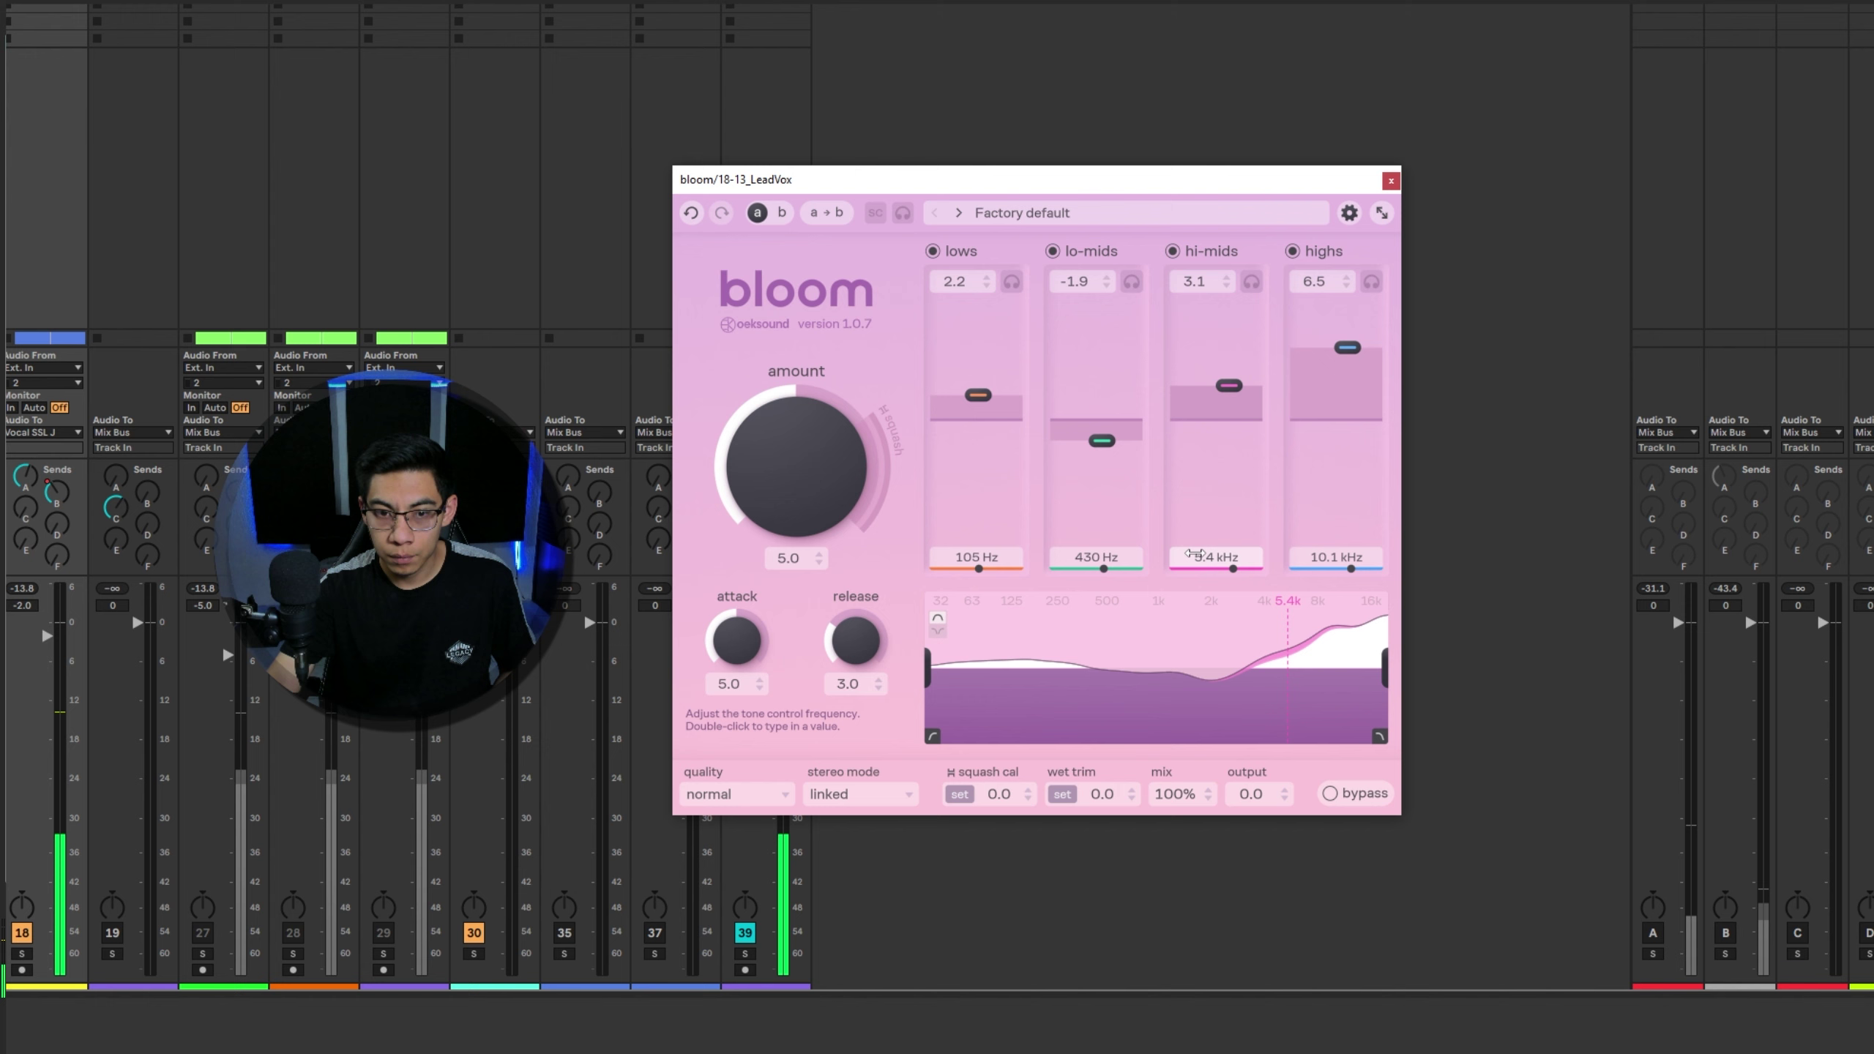
drag(802, 457, 812, 414)
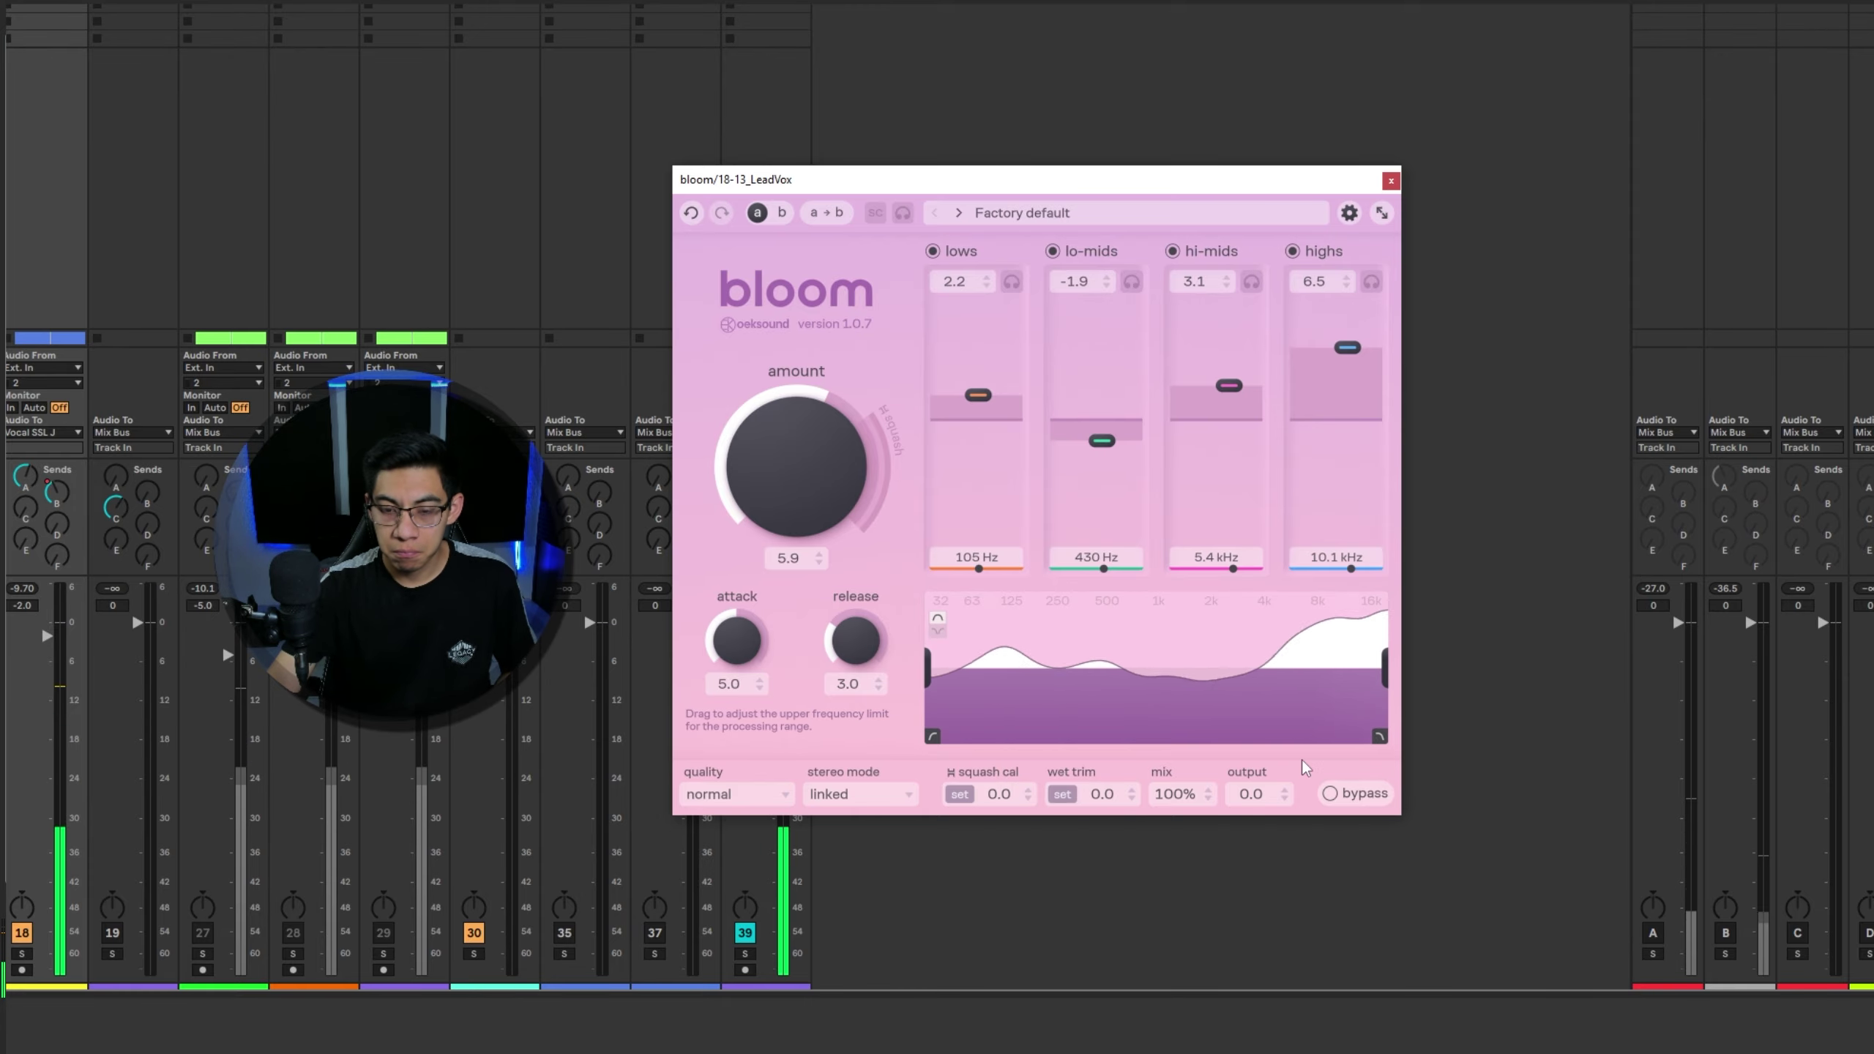
Step: Refine the hi-mids to 4.6 at 5.1 kHz and the lo-mids to 360 Hz, comparing the lead vocal with and without processing
click(1329, 793)
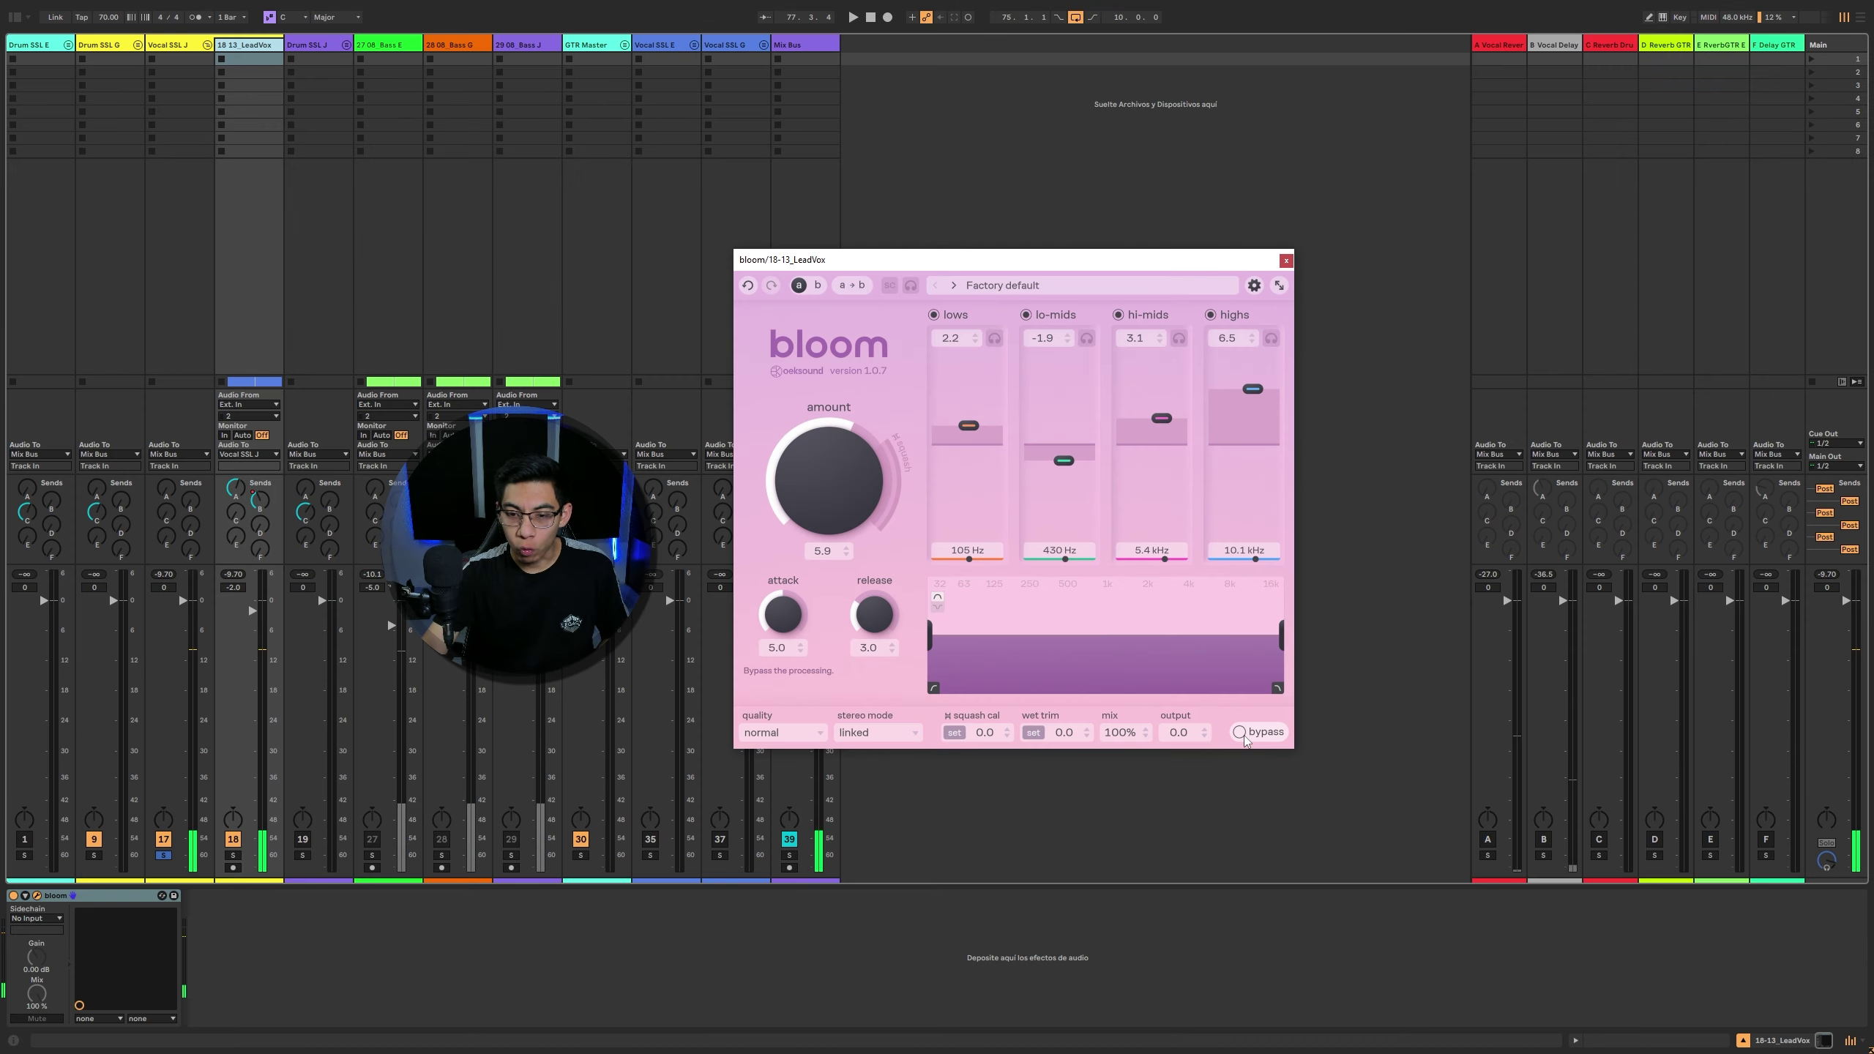
click(1241, 734)
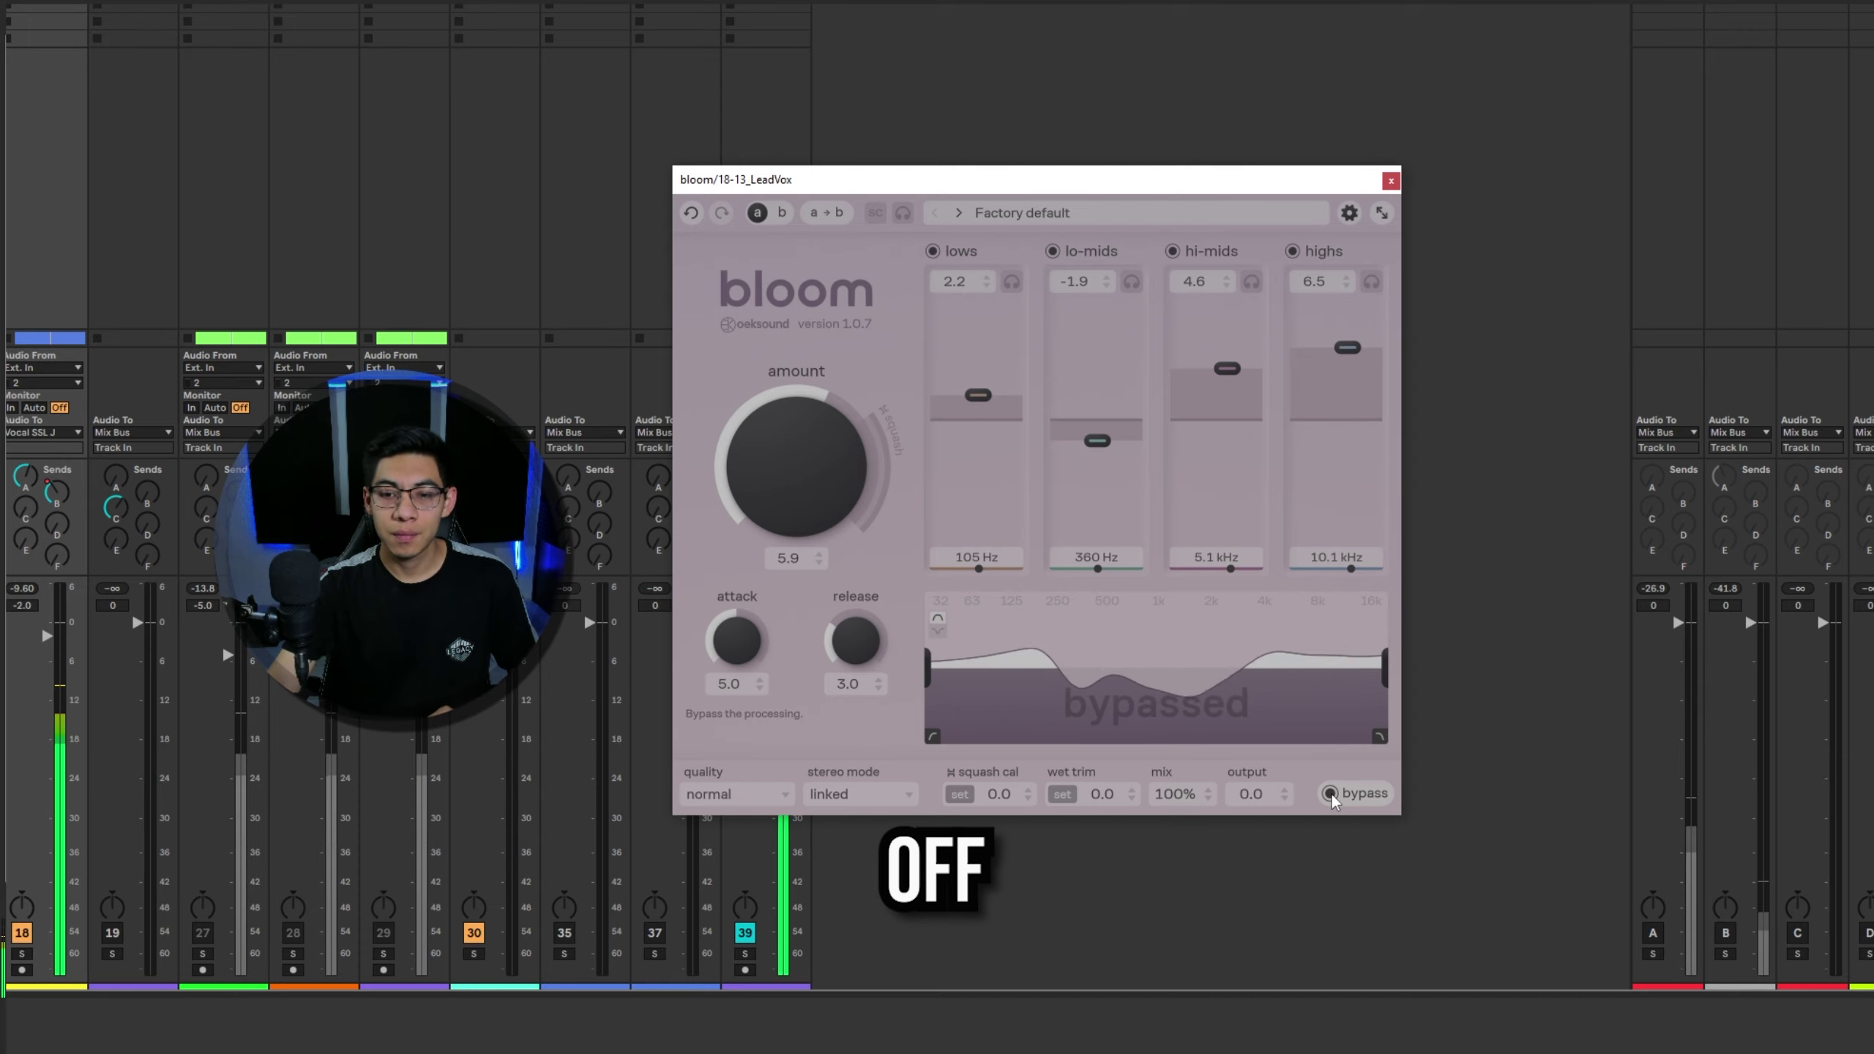
click(1330, 794)
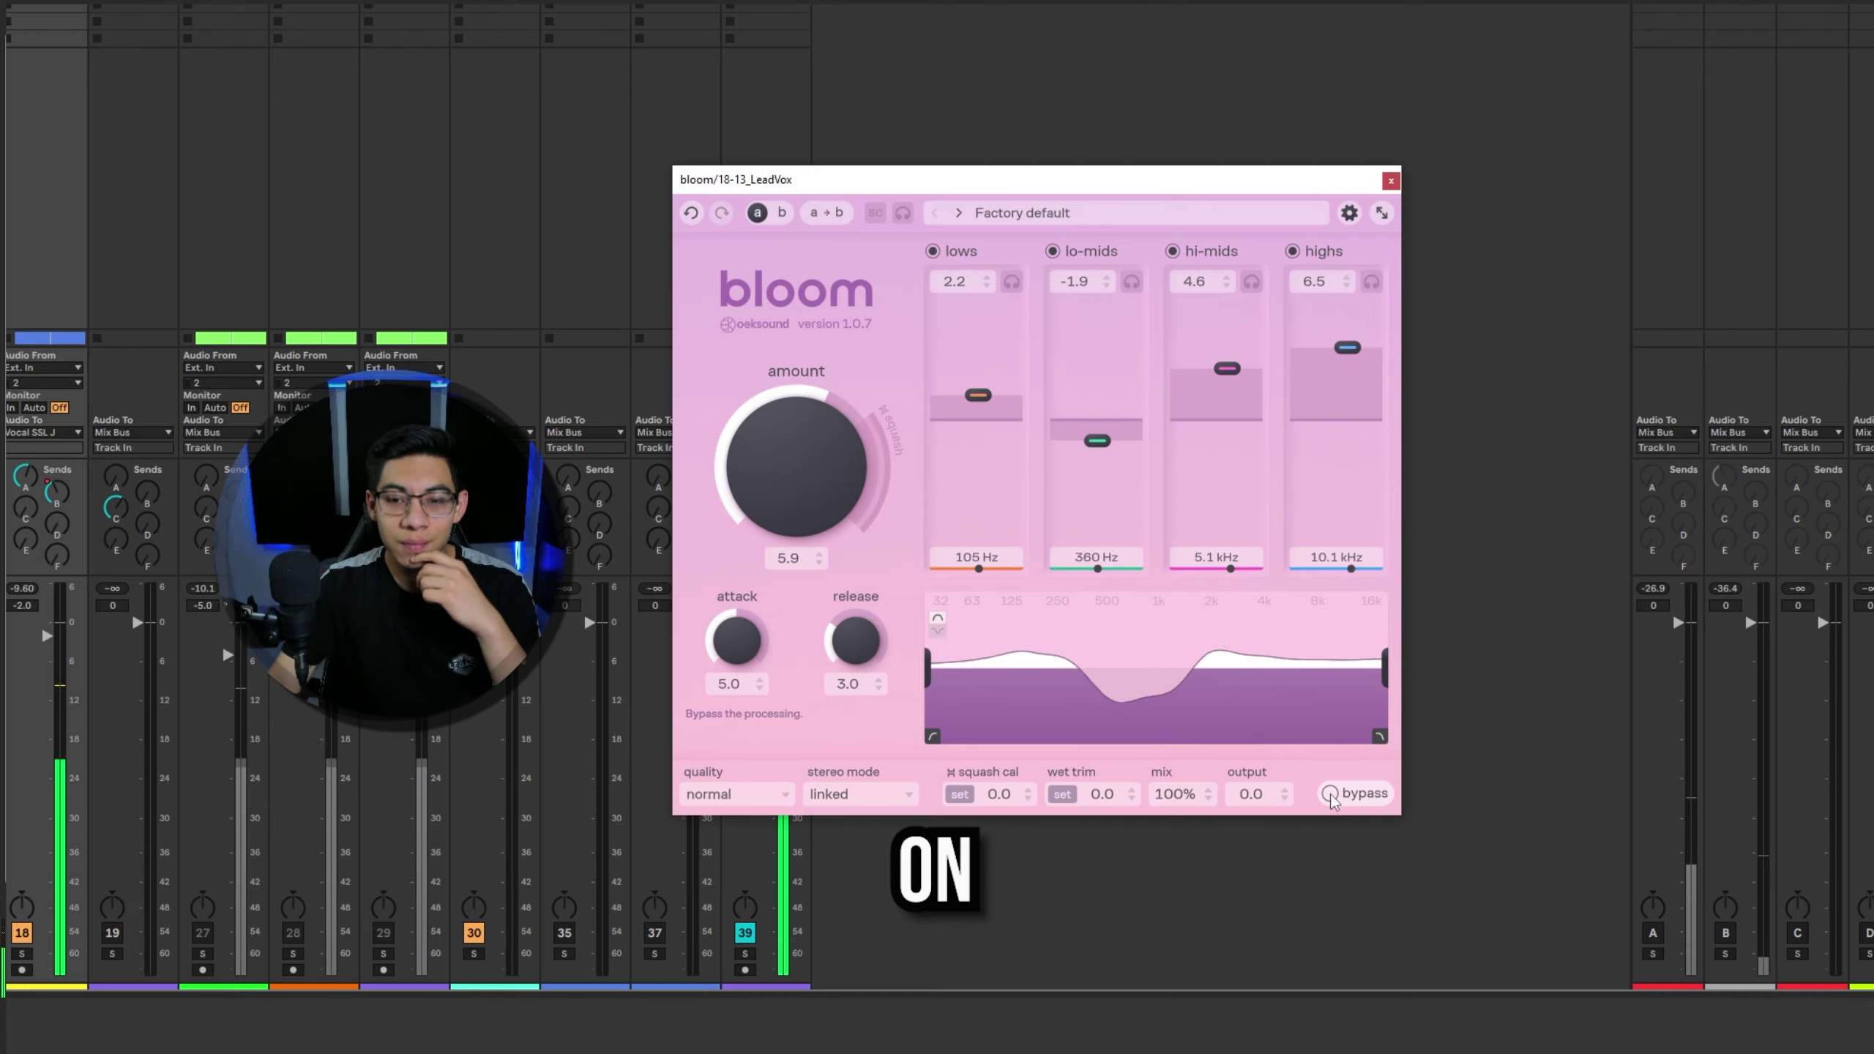
click(1330, 793)
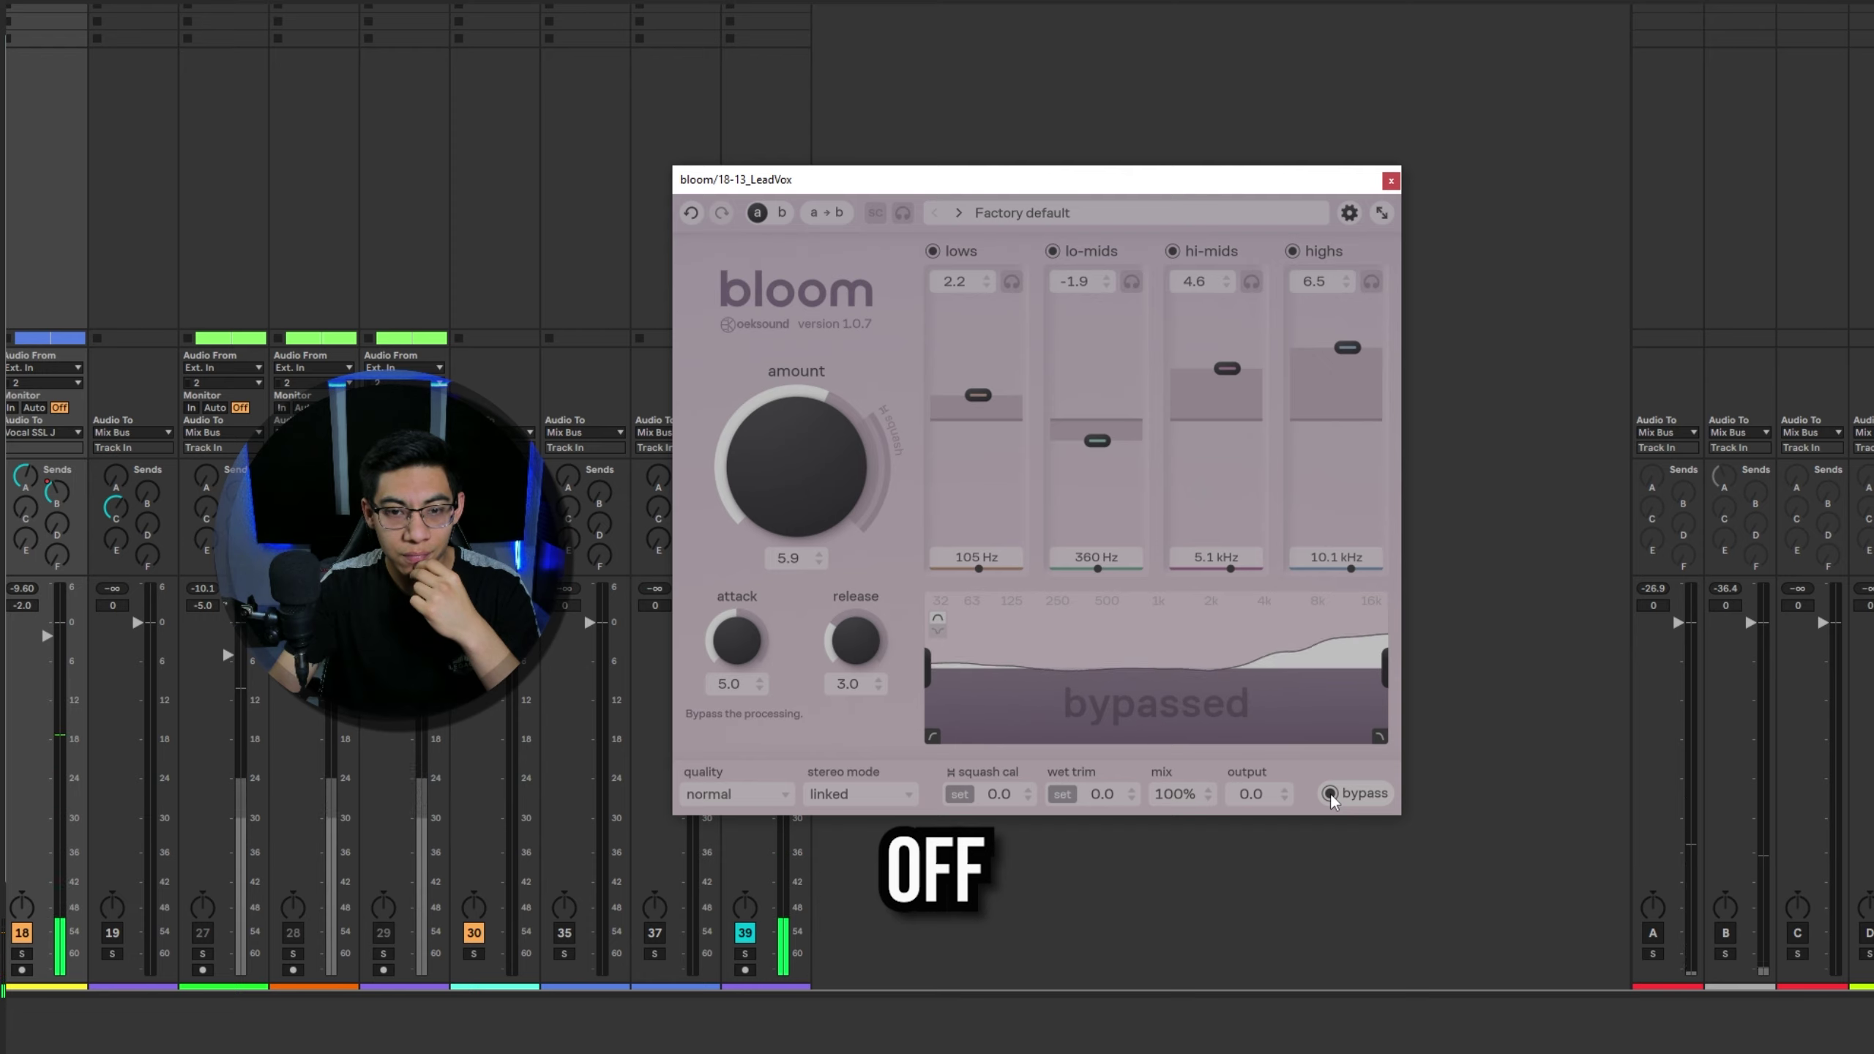
click(1330, 795)
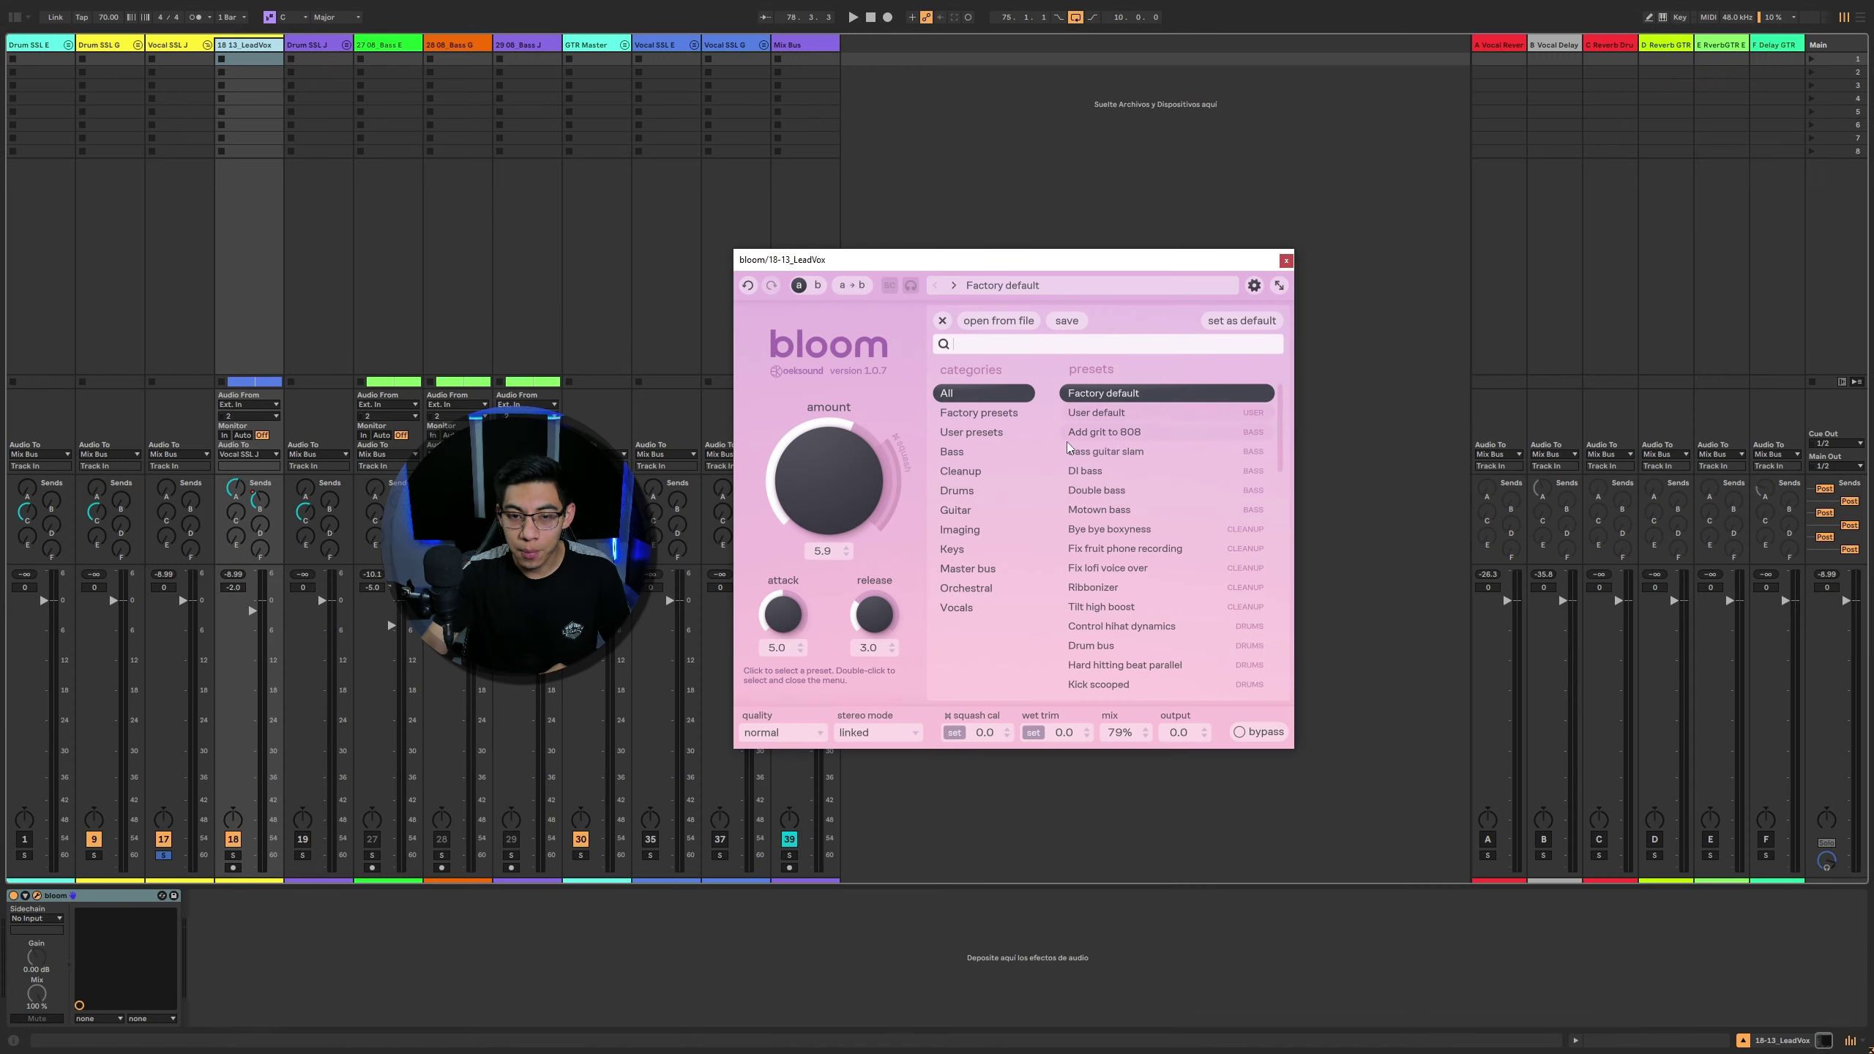
Step: Load the Rock vocal preset from the Vocals category and return to the band controls
click(1004, 613)
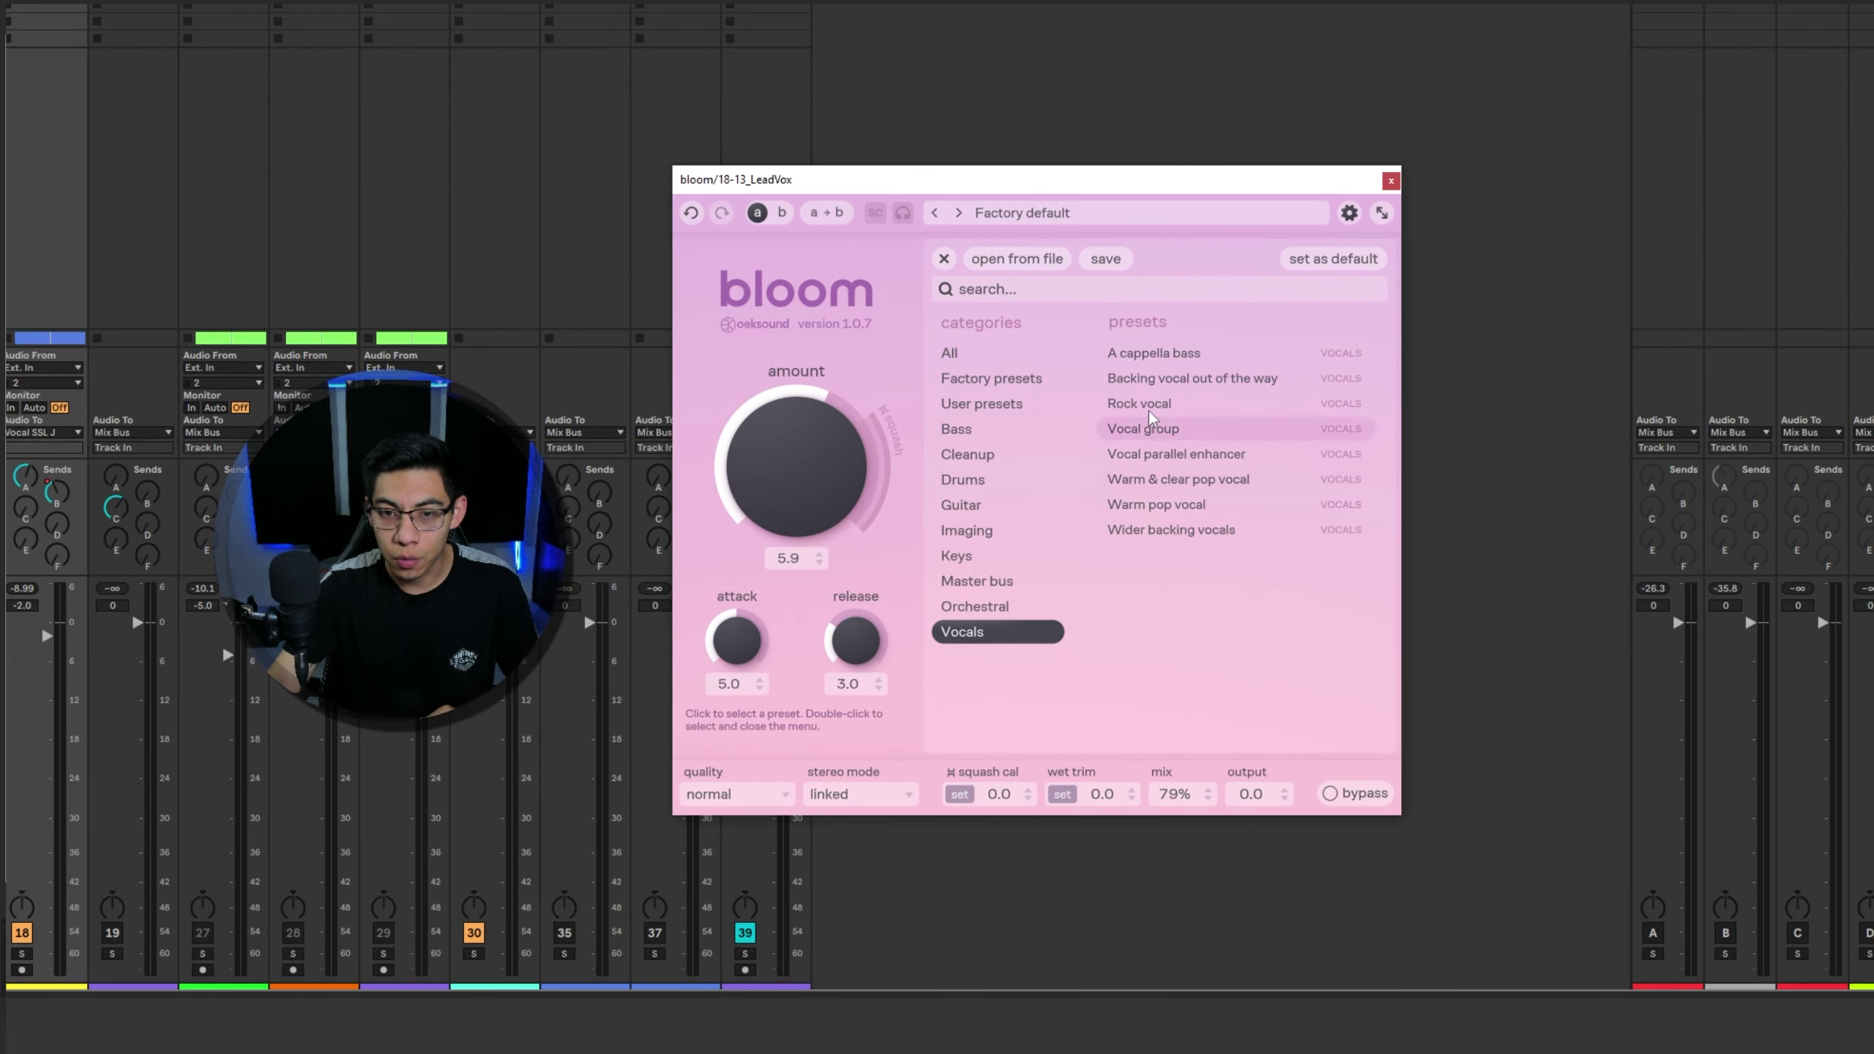
click(1143, 408)
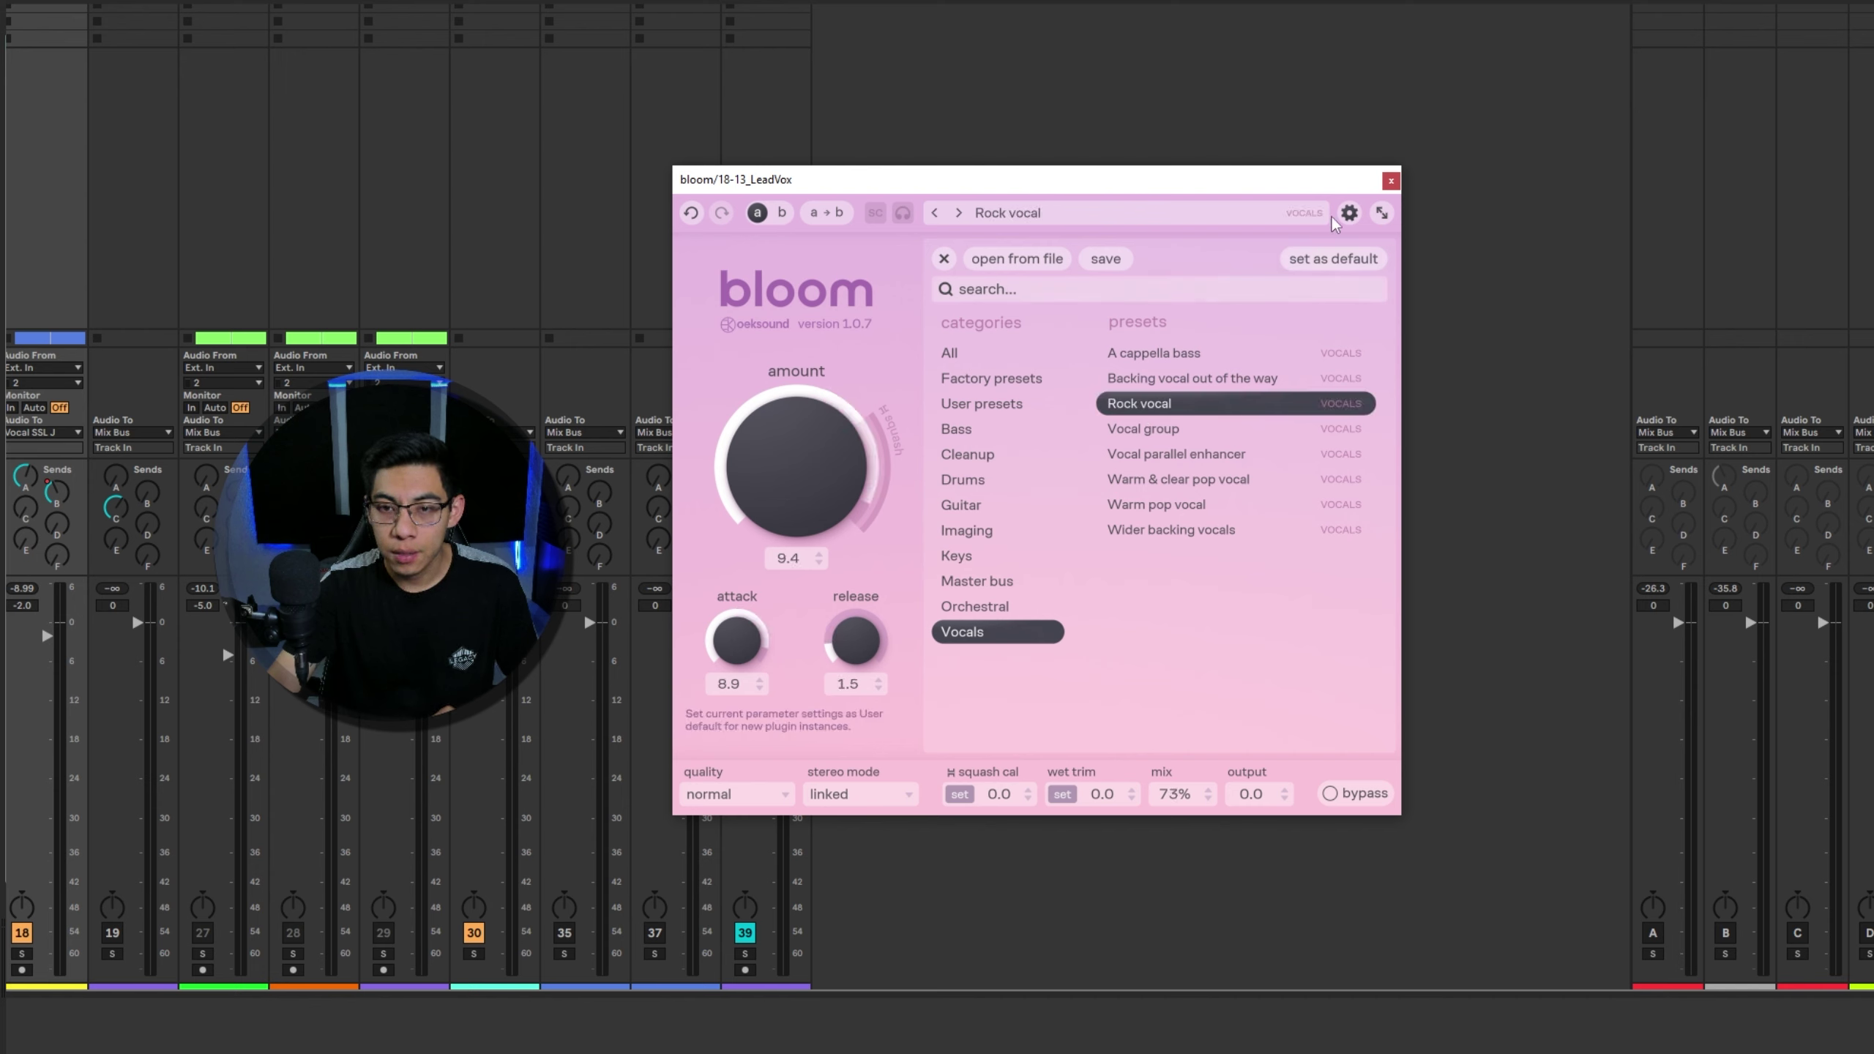
click(944, 259)
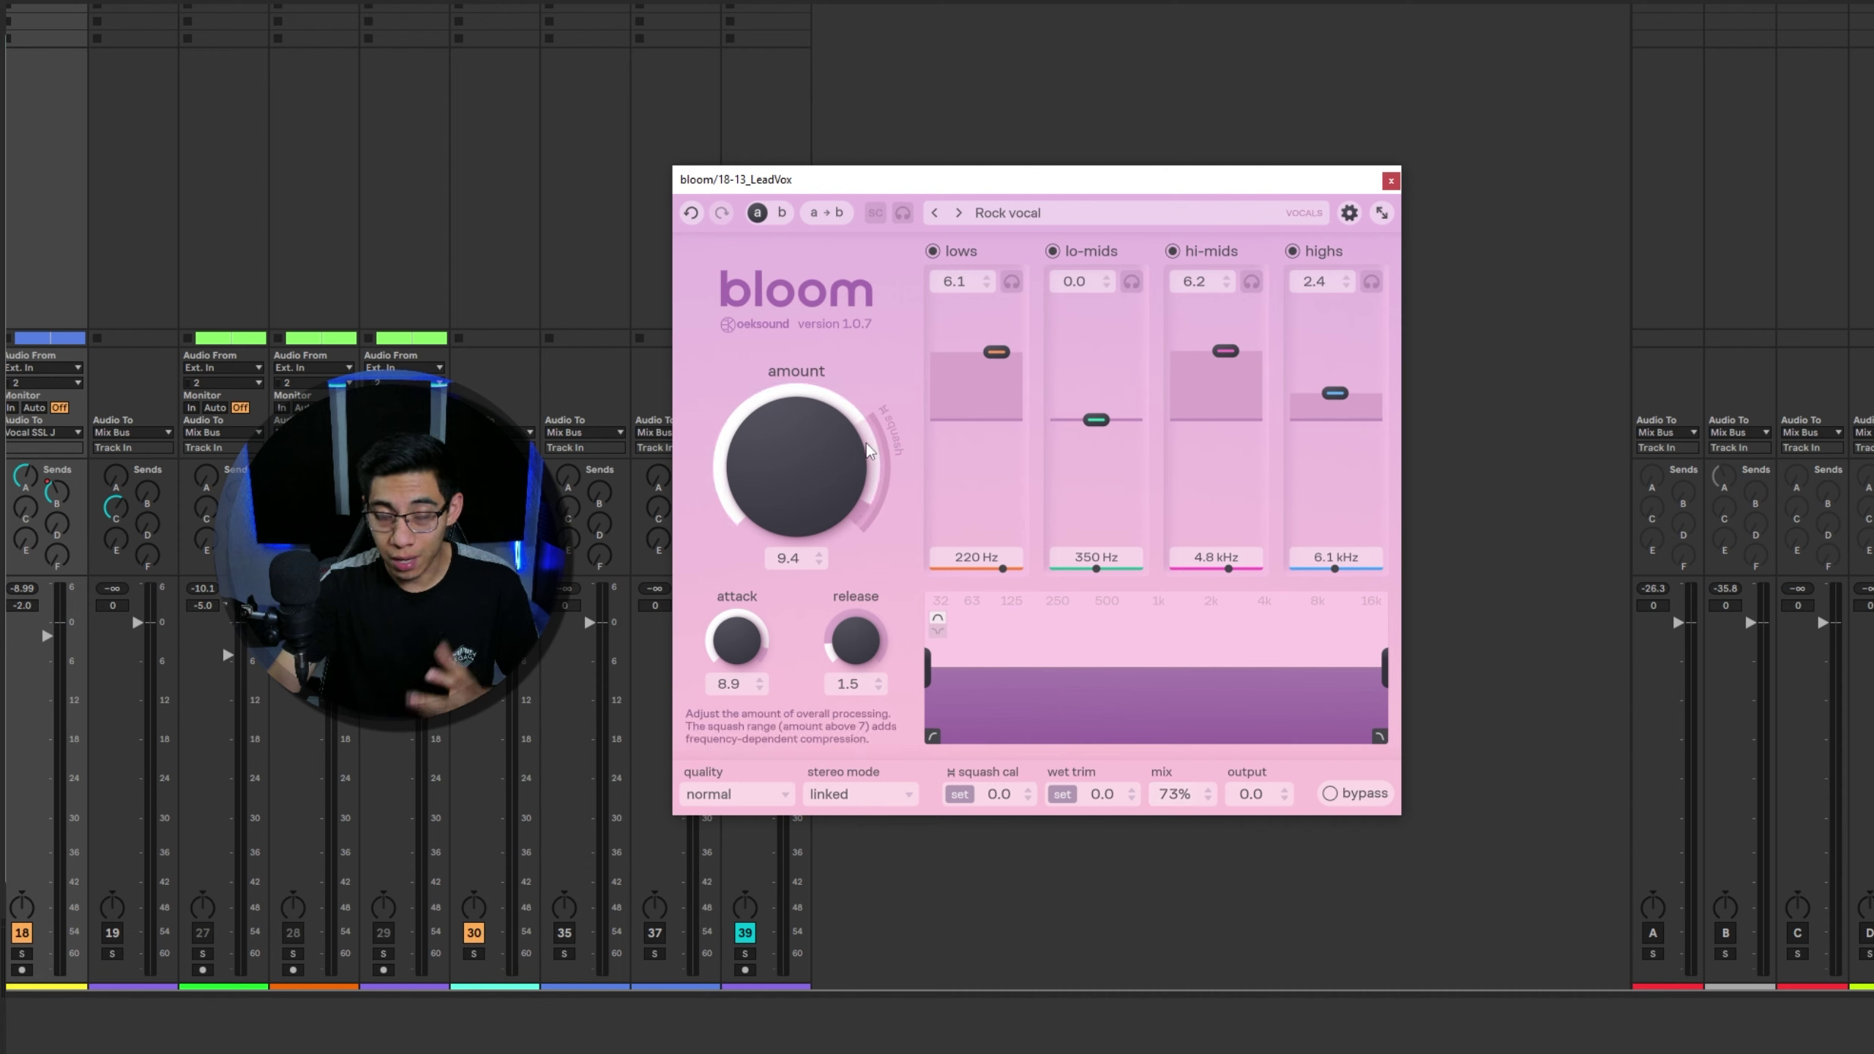
Step: Lower the output to -4.5 and compare the Rock vocal preset against the bypassed lead vocal during playback
click(1329, 795)
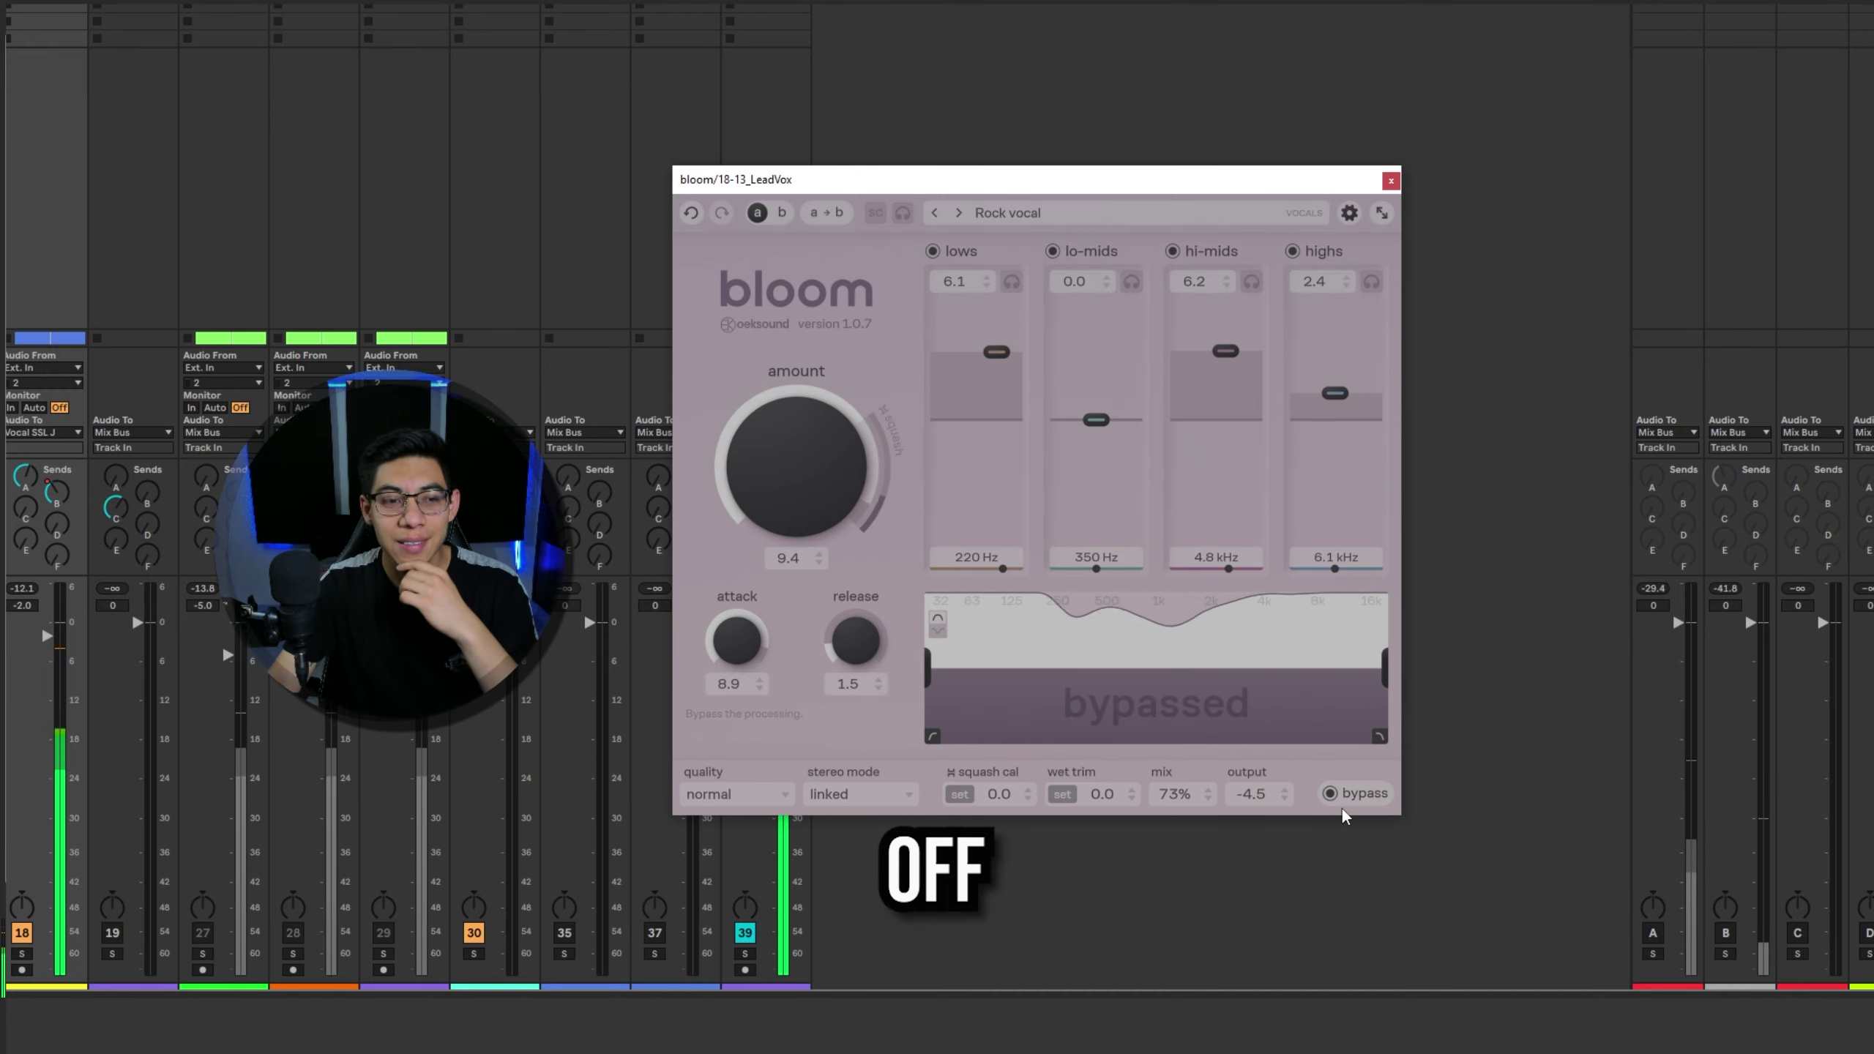
click(1343, 813)
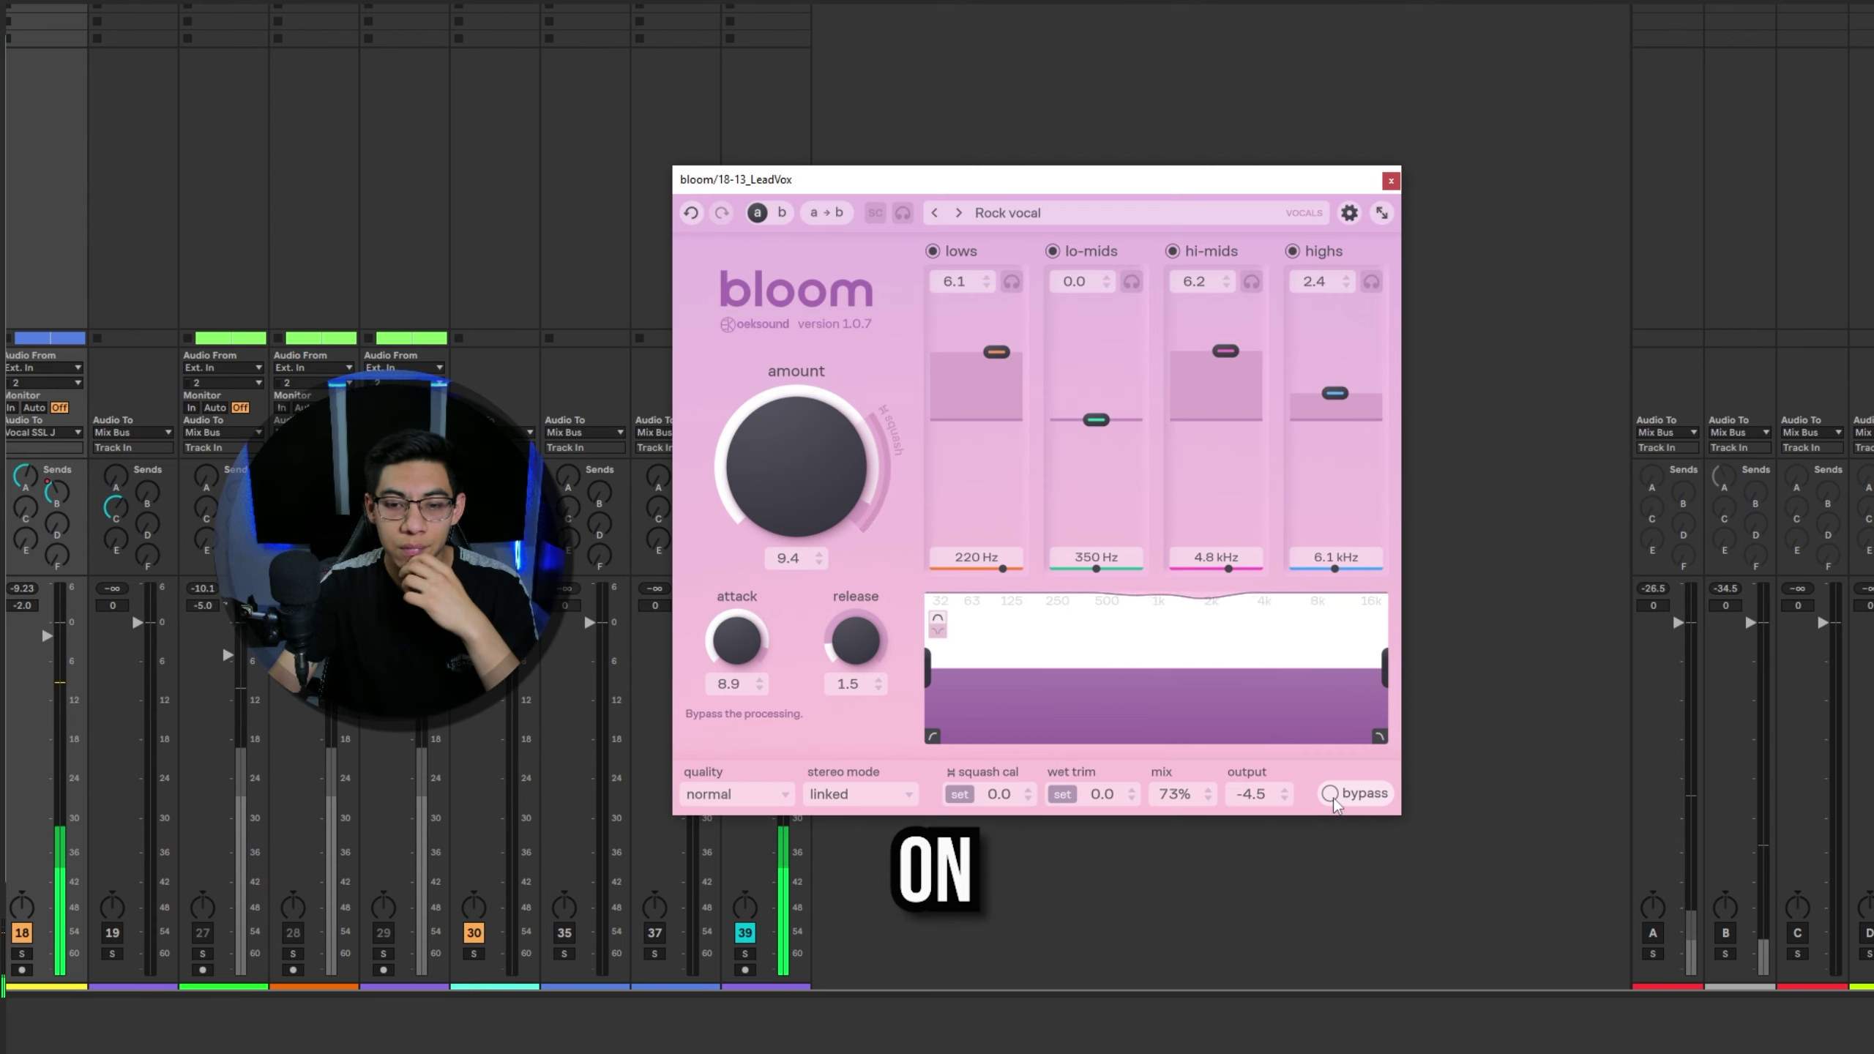
click(1334, 802)
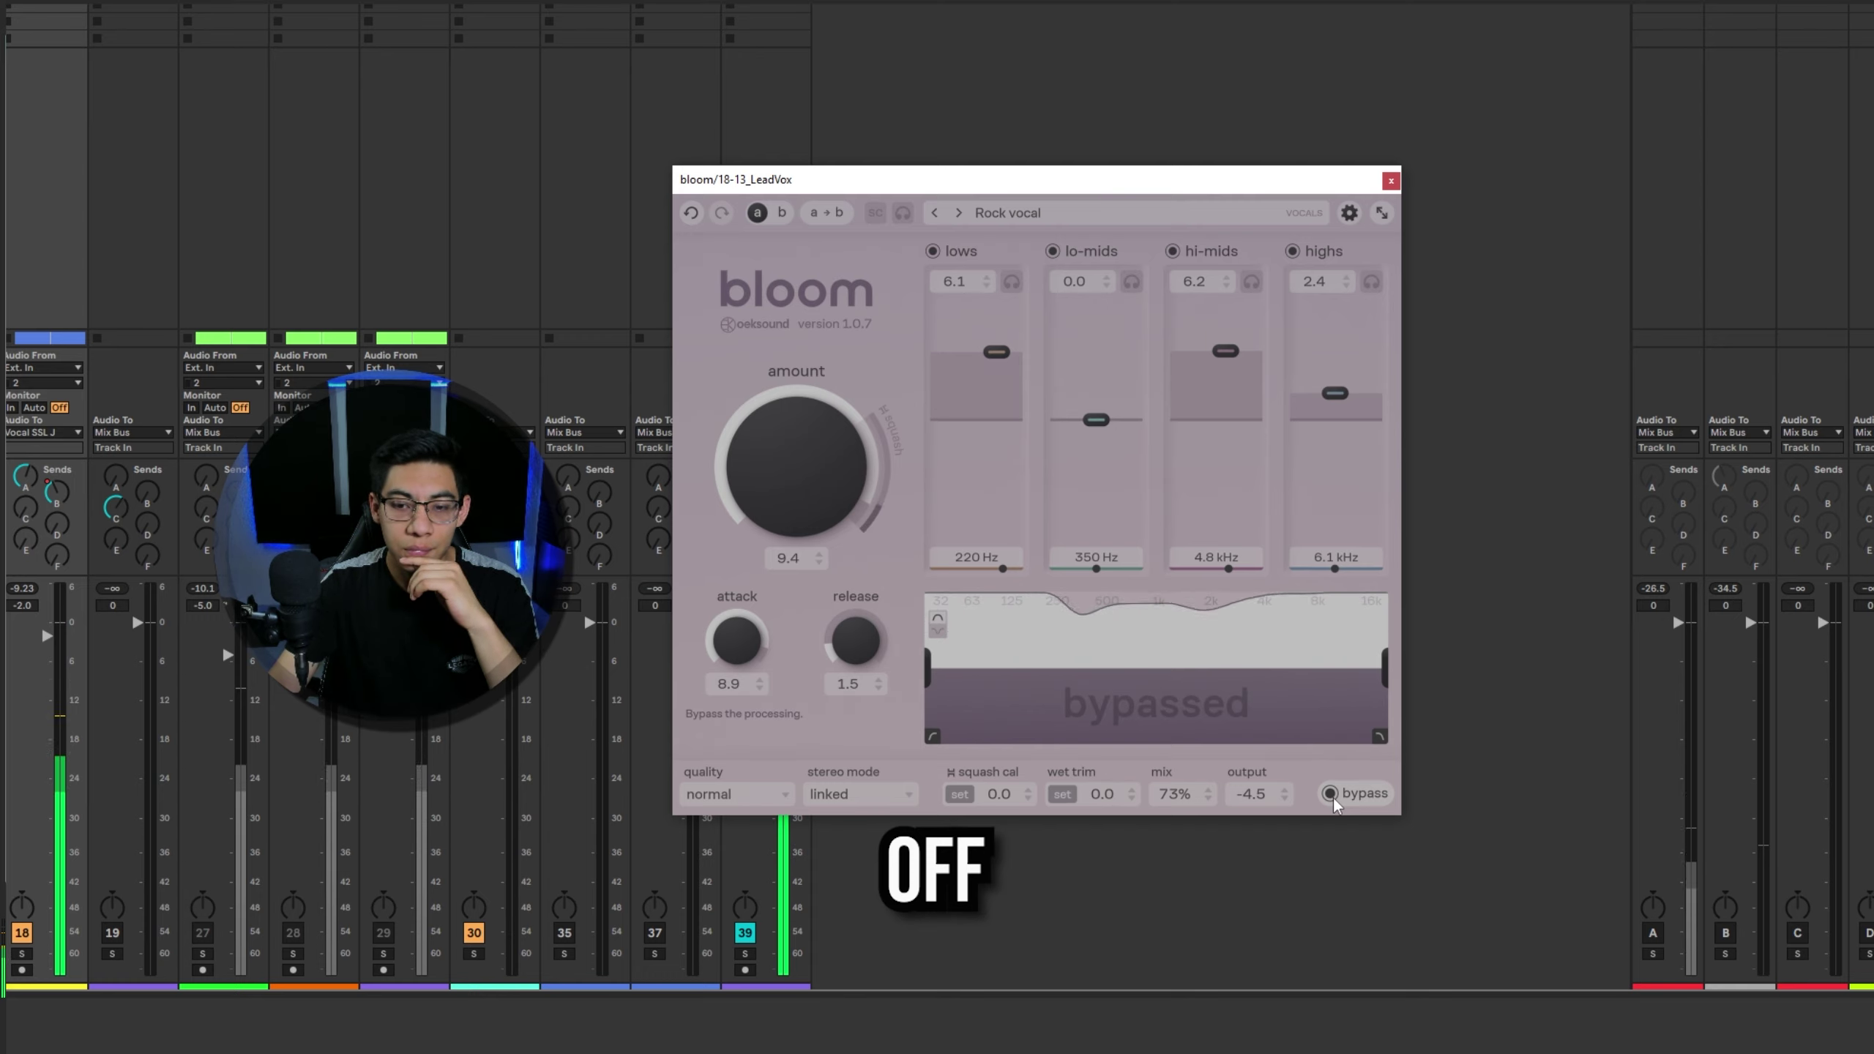
click(1334, 801)
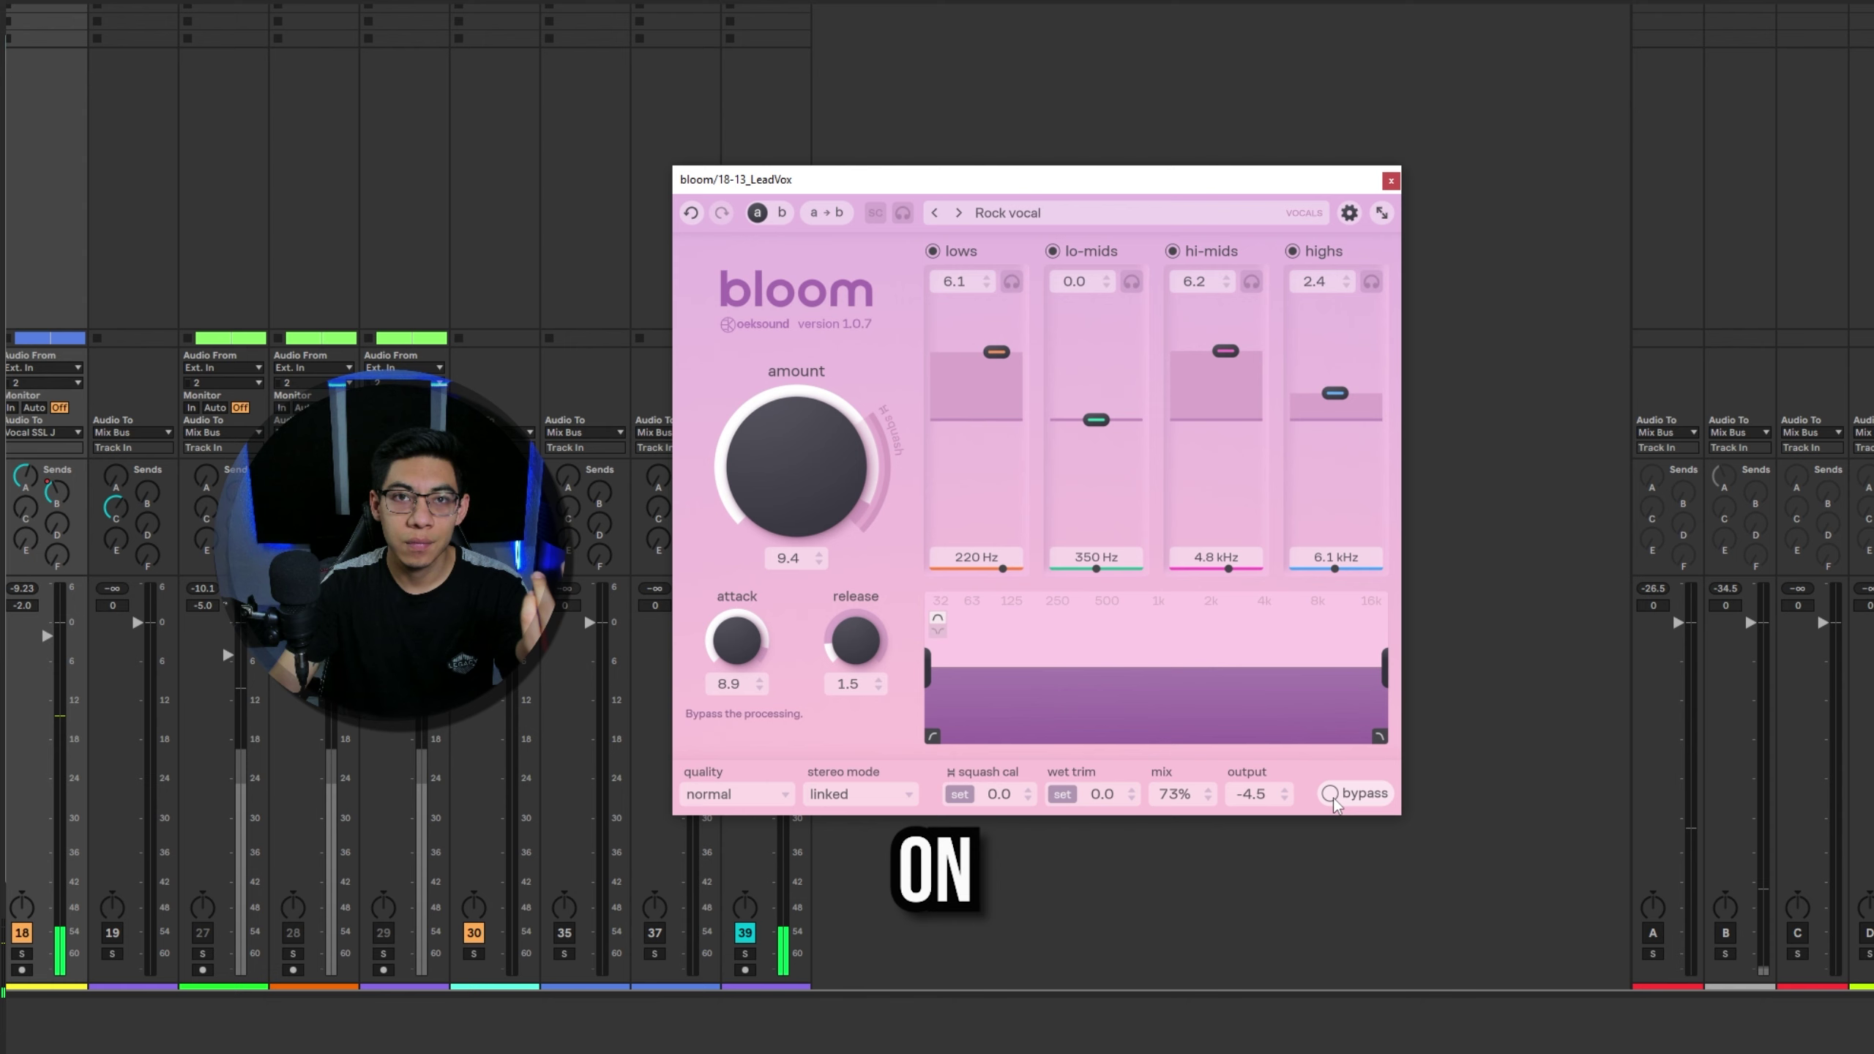